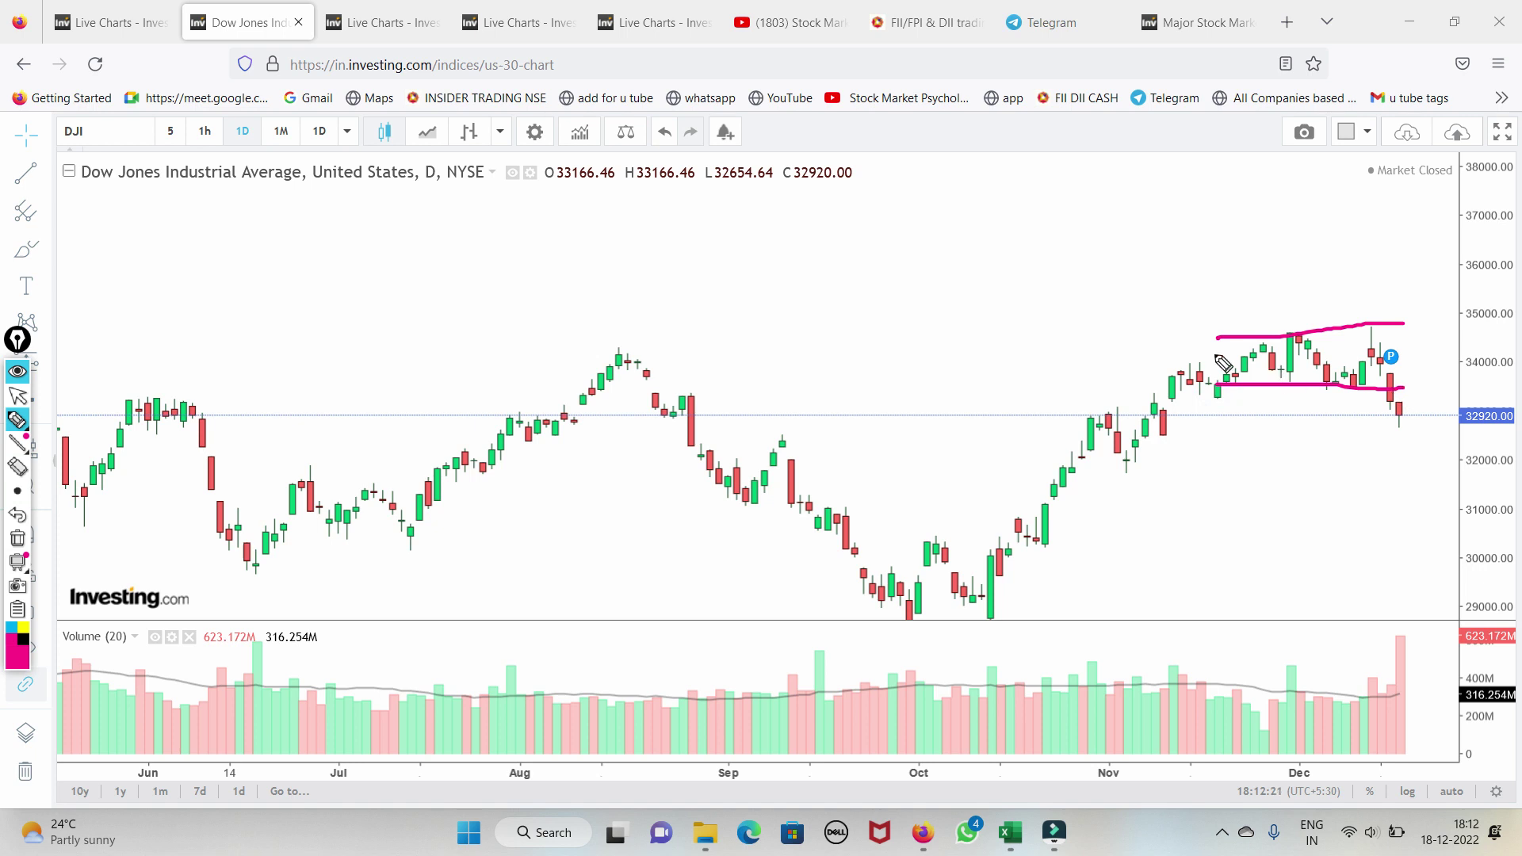
Draw freehand level lines near 33000 and 32000 on the Dow Jones daily chart with the pen, and erase all annotations
{"action": "left_click_drag", "start_coordinate": [1080, 413], "coordinate": [1447, 396]}
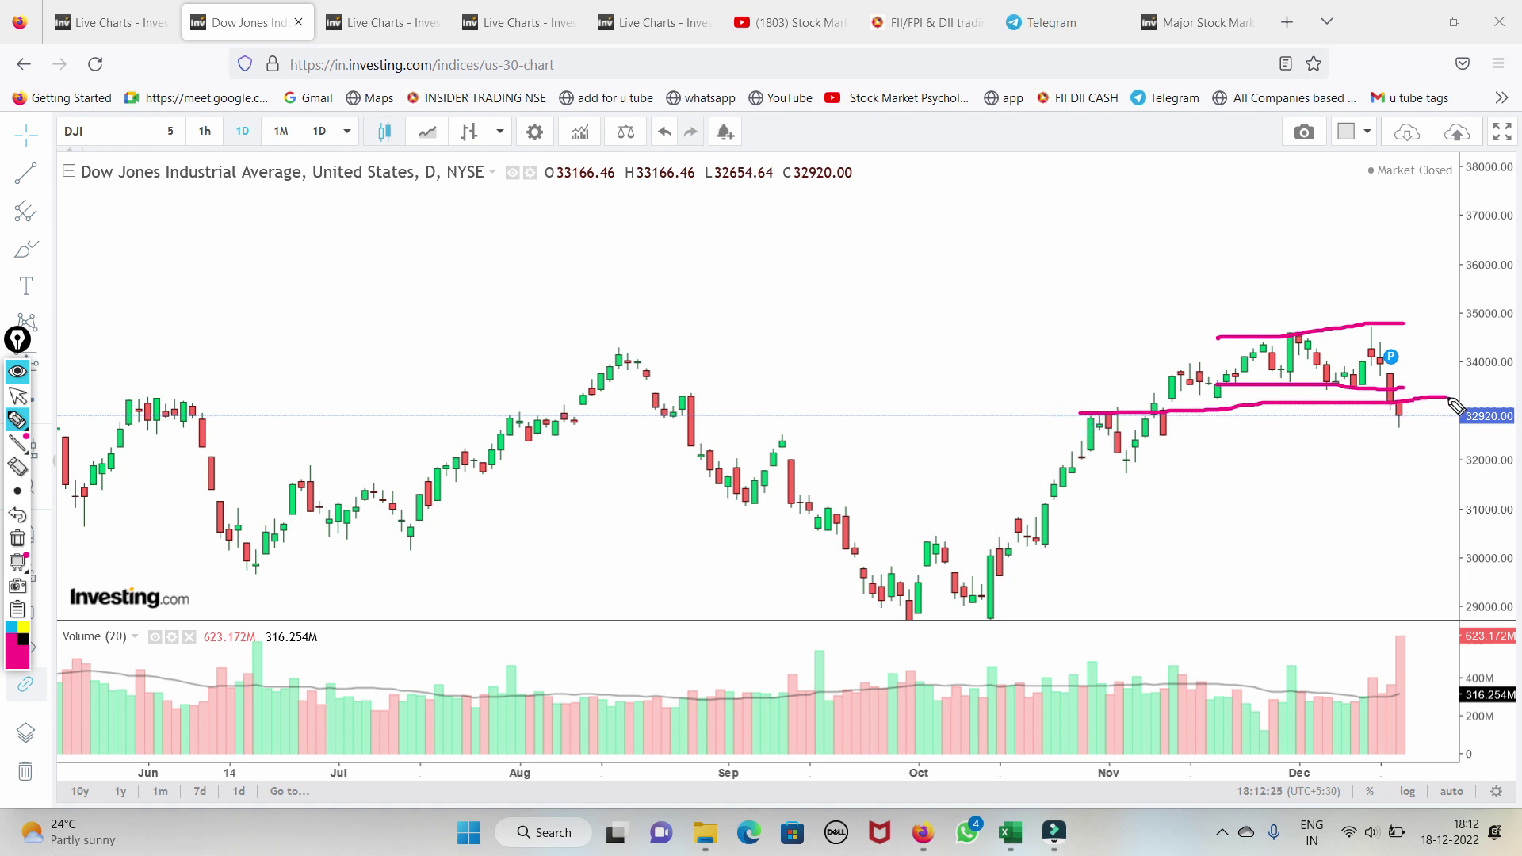
{"action": "left_click_drag", "start_coordinate": [445, 413], "coordinate": [1456, 402]}
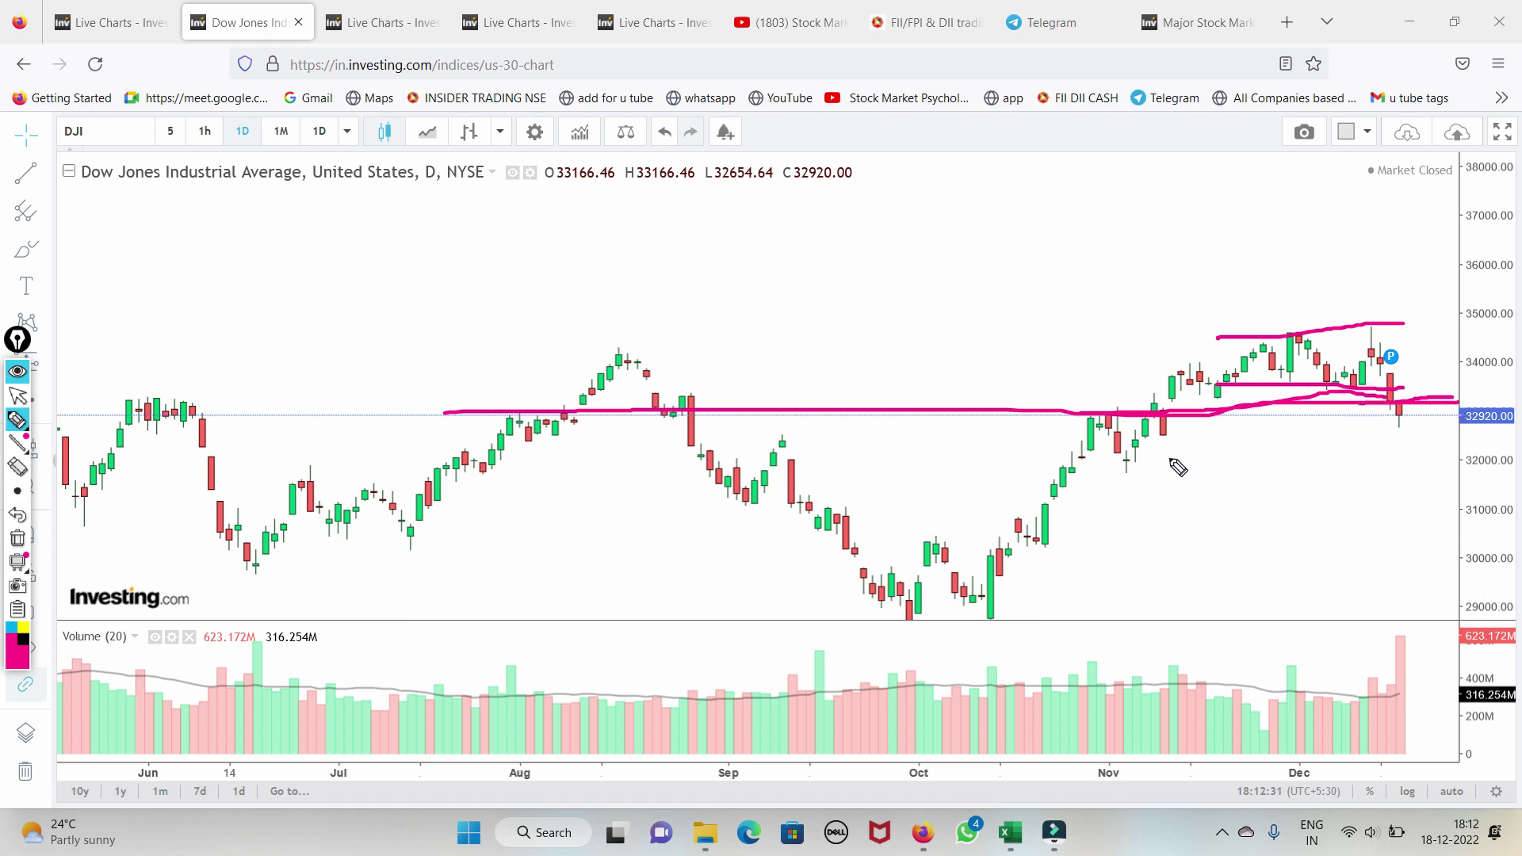
{"action": "left_click_drag", "start_coordinate": [1082, 458], "coordinate": [1427, 437]}
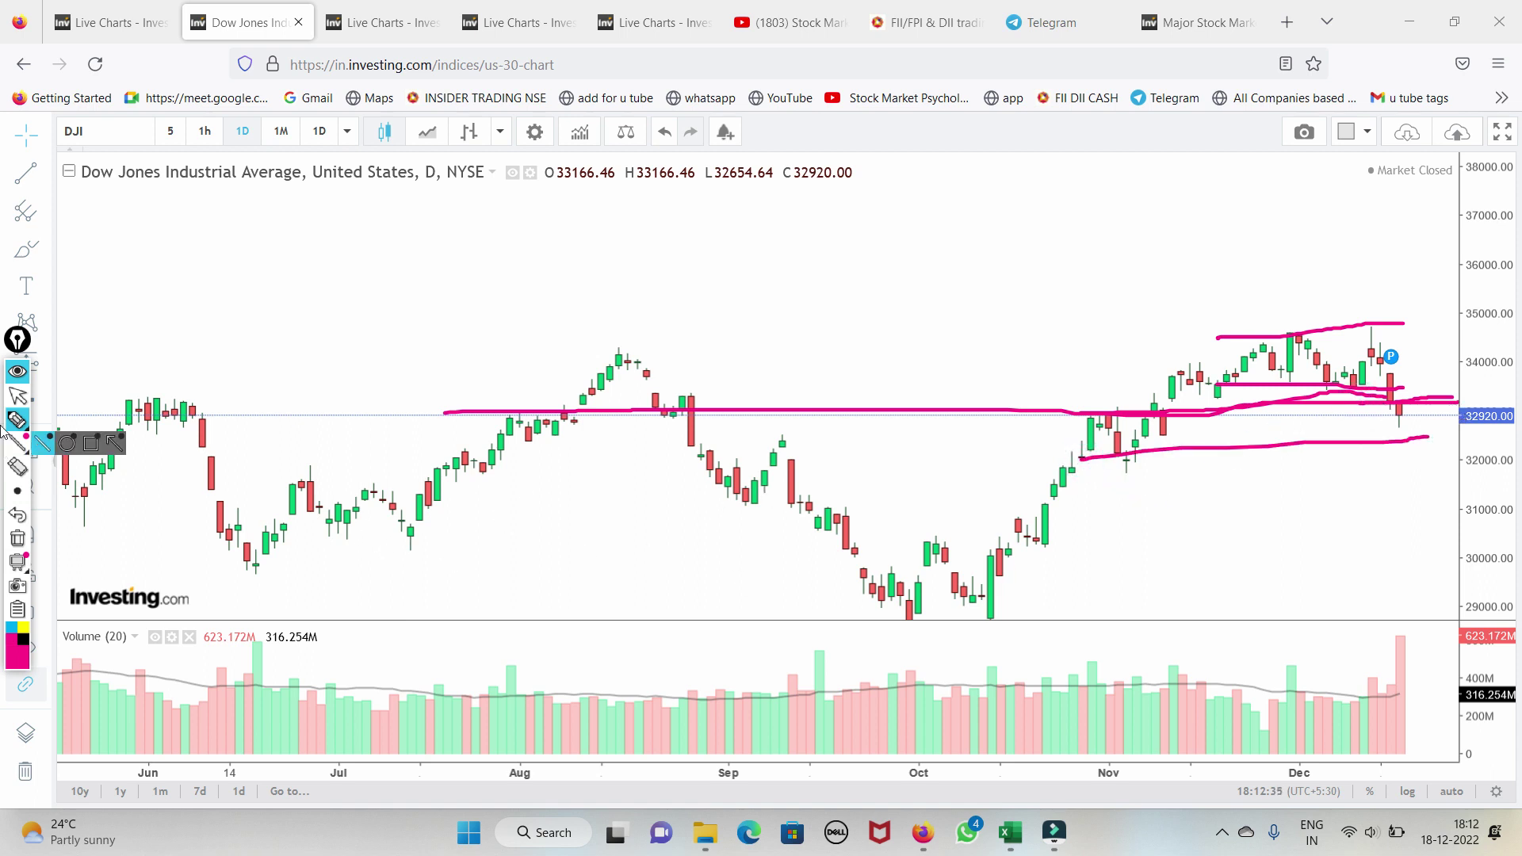
{"action": "left_click", "coordinate": [16, 397]}
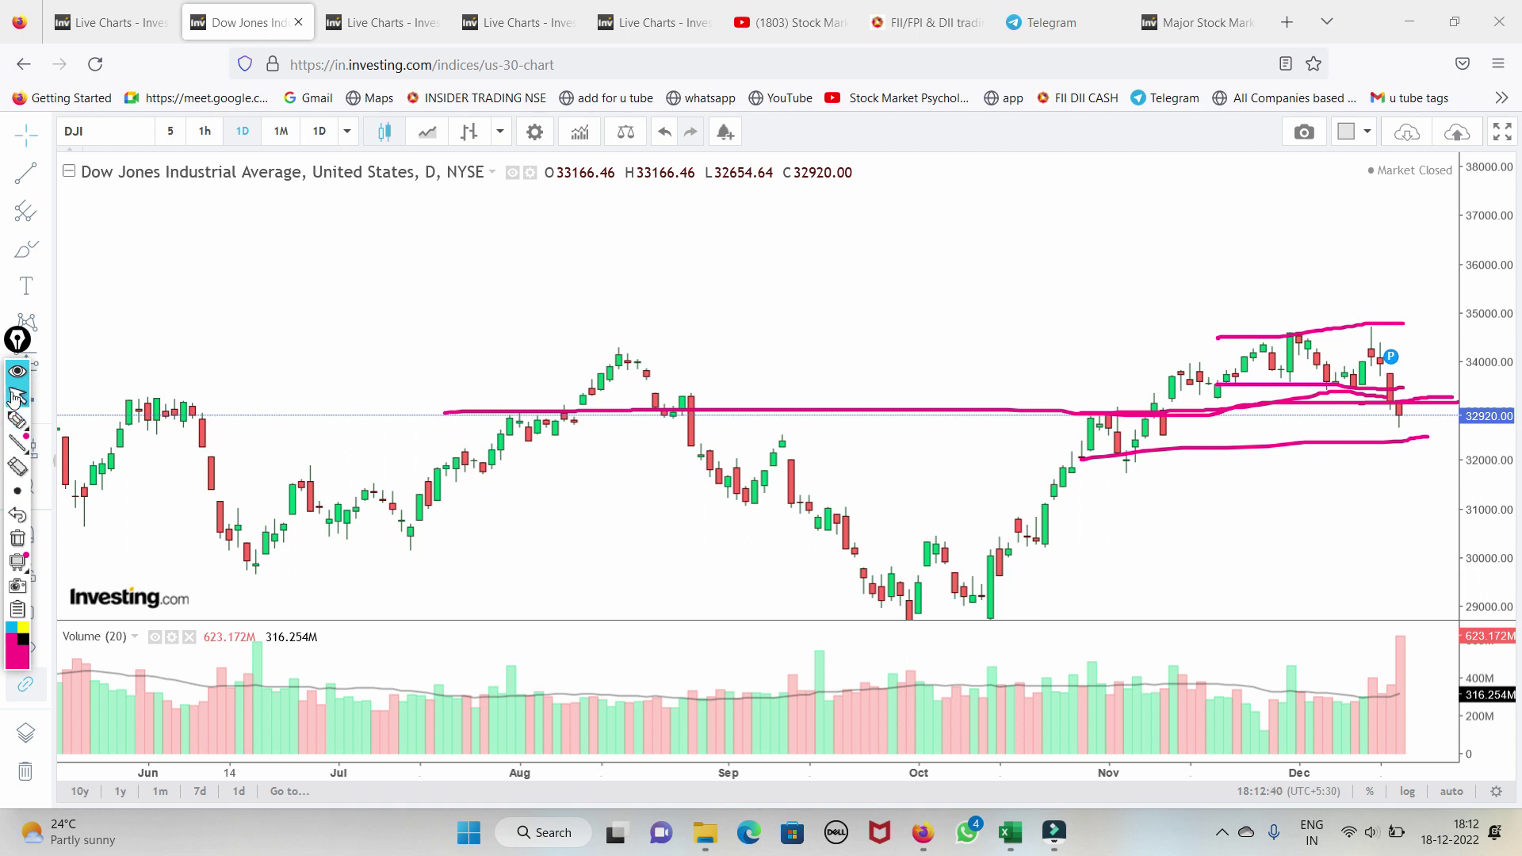
{"action": "left_click", "coordinate": [17, 539]}
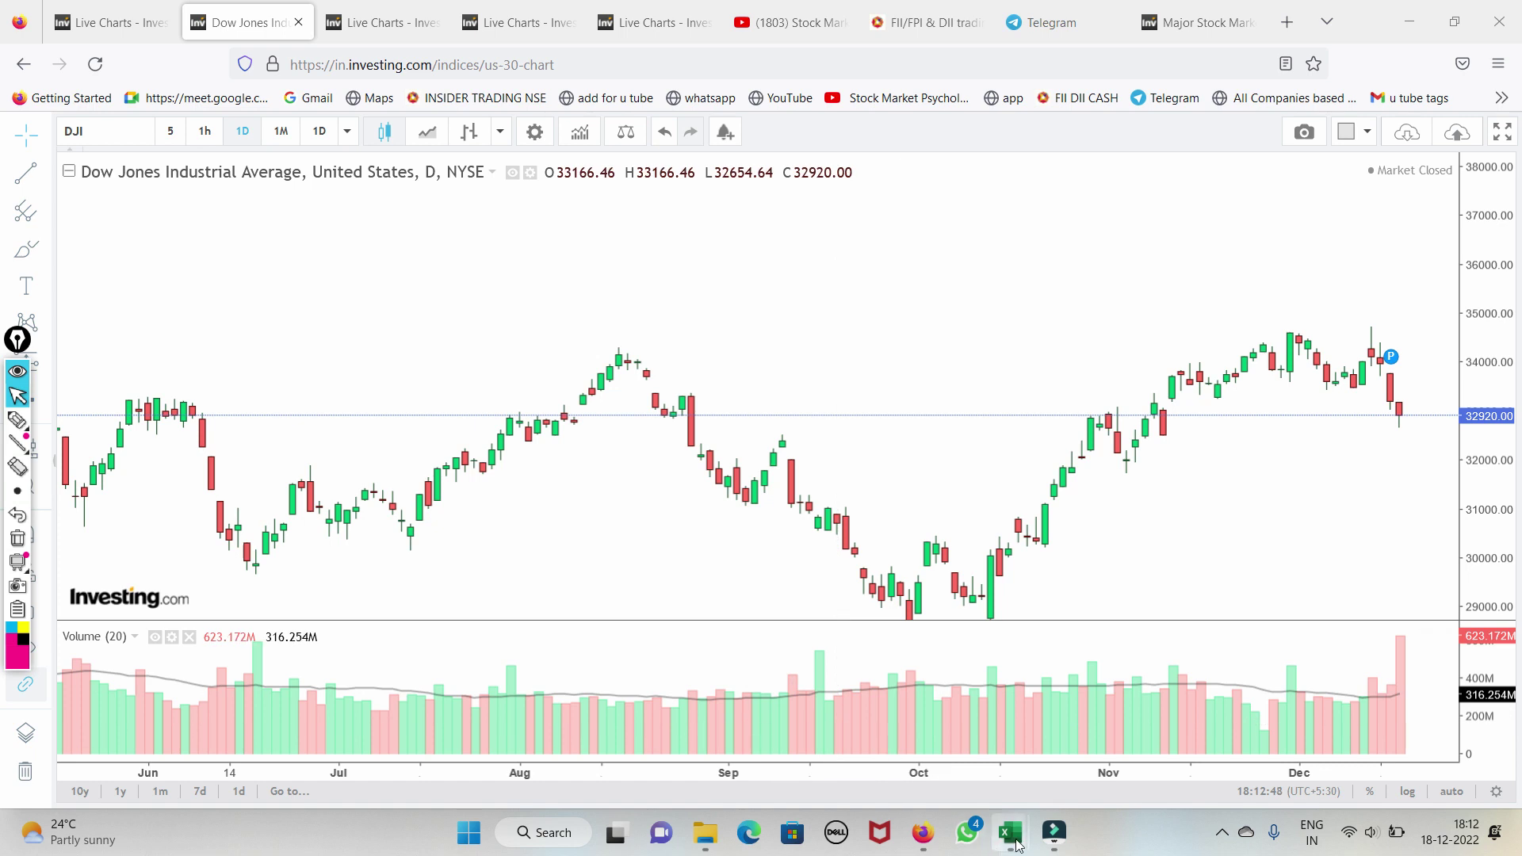
Switch to the open Excel participant data workbook and move the annotation toolbar off the date column
{"action": "mouse_move", "coordinate": [1010, 833]}
{"action": "left_click", "coordinate": [1003, 752]}
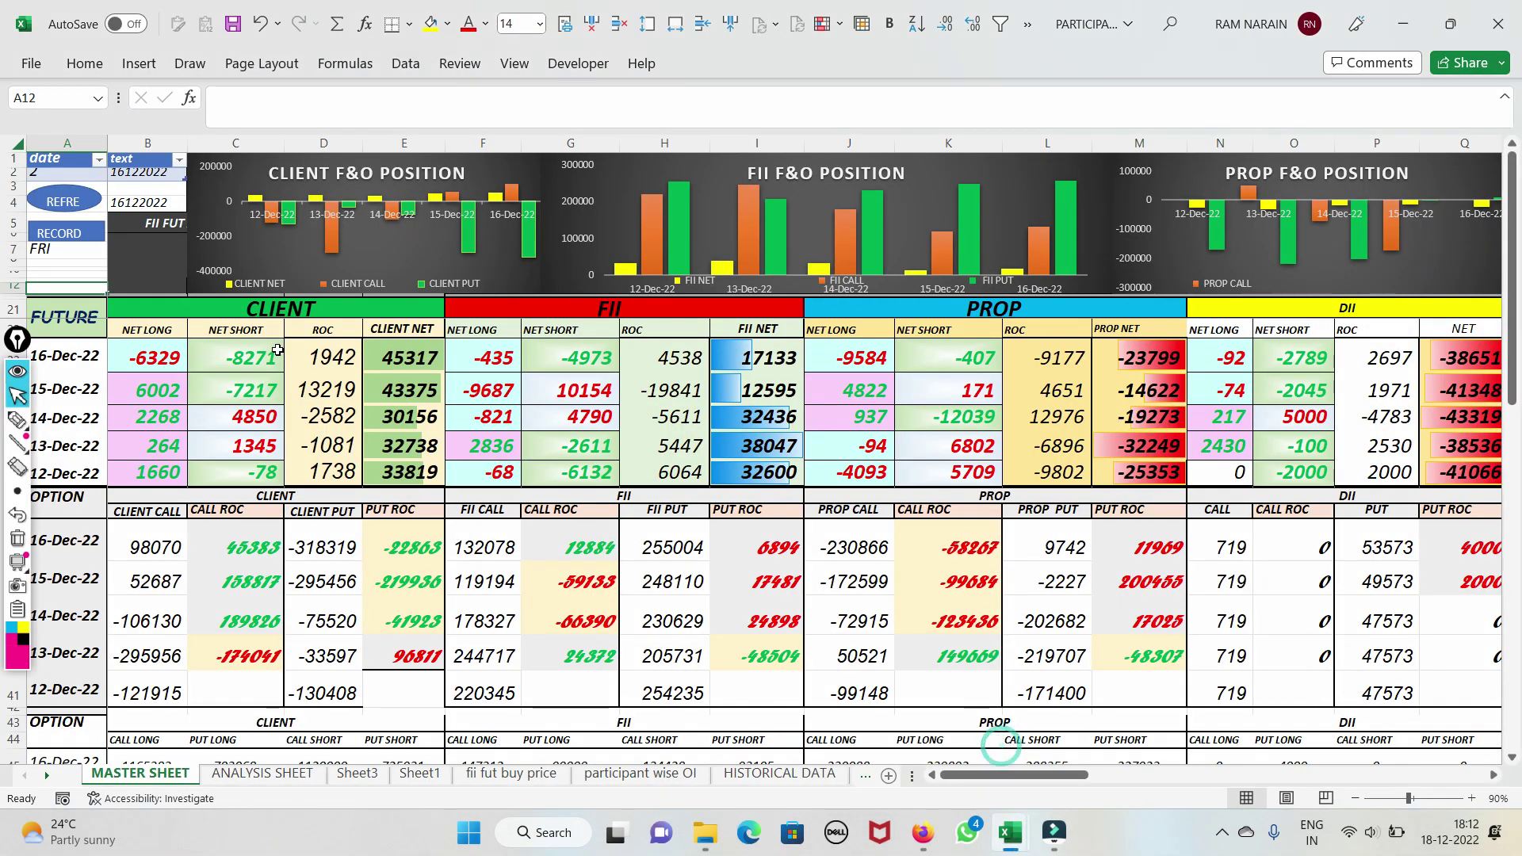
{"action": "left_click_drag", "start_coordinate": [18, 353], "coordinate": [13, 202]}
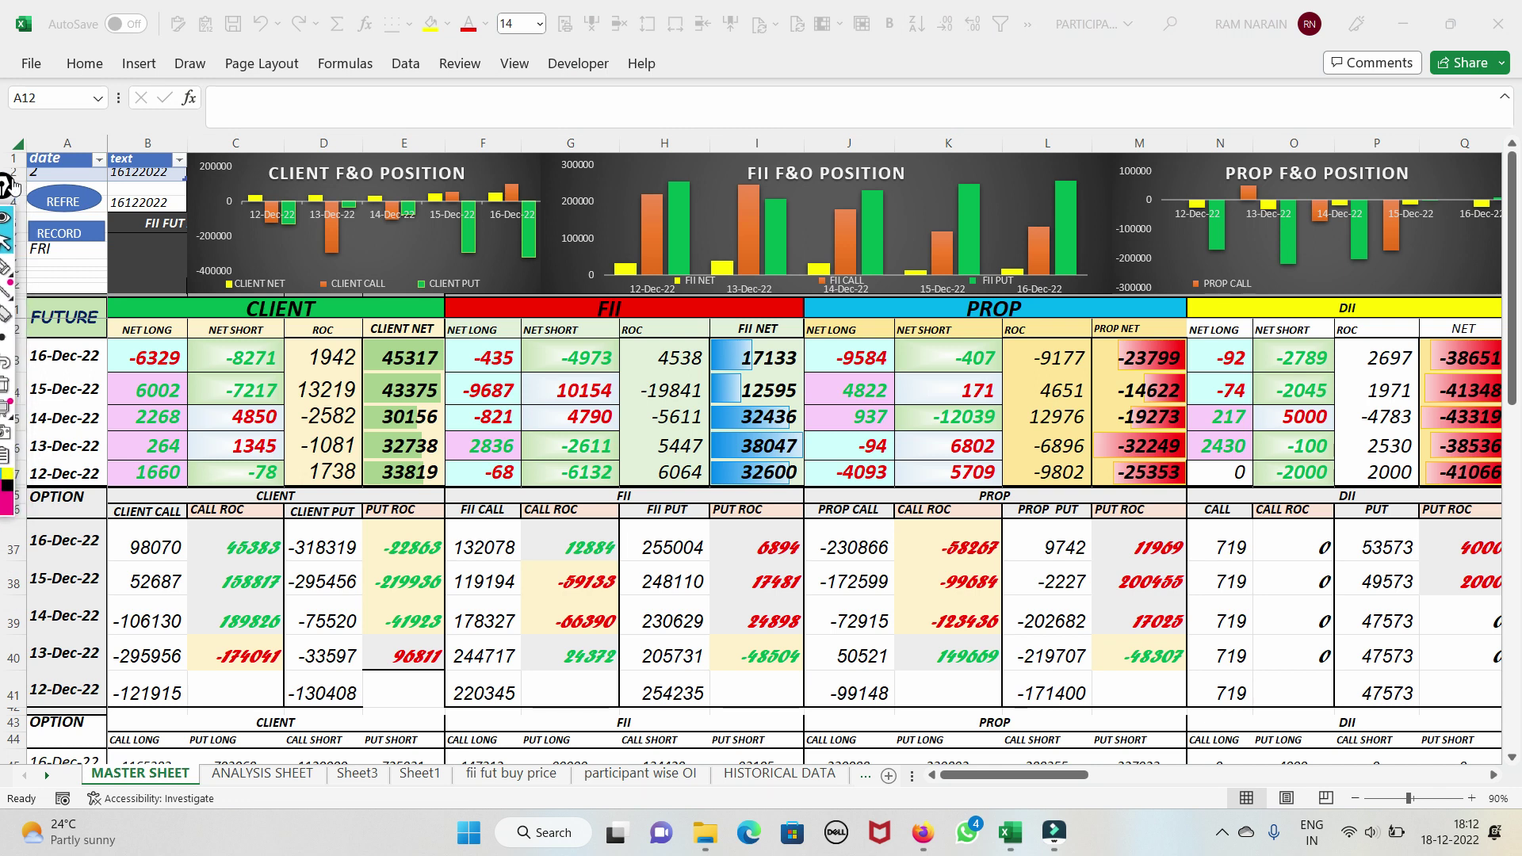
Circle the CLIENT NET heading and mark the 16-Dec-22 client net short futures value with the pen, and erase the marks
{"action": "left_click", "coordinate": [6, 267]}
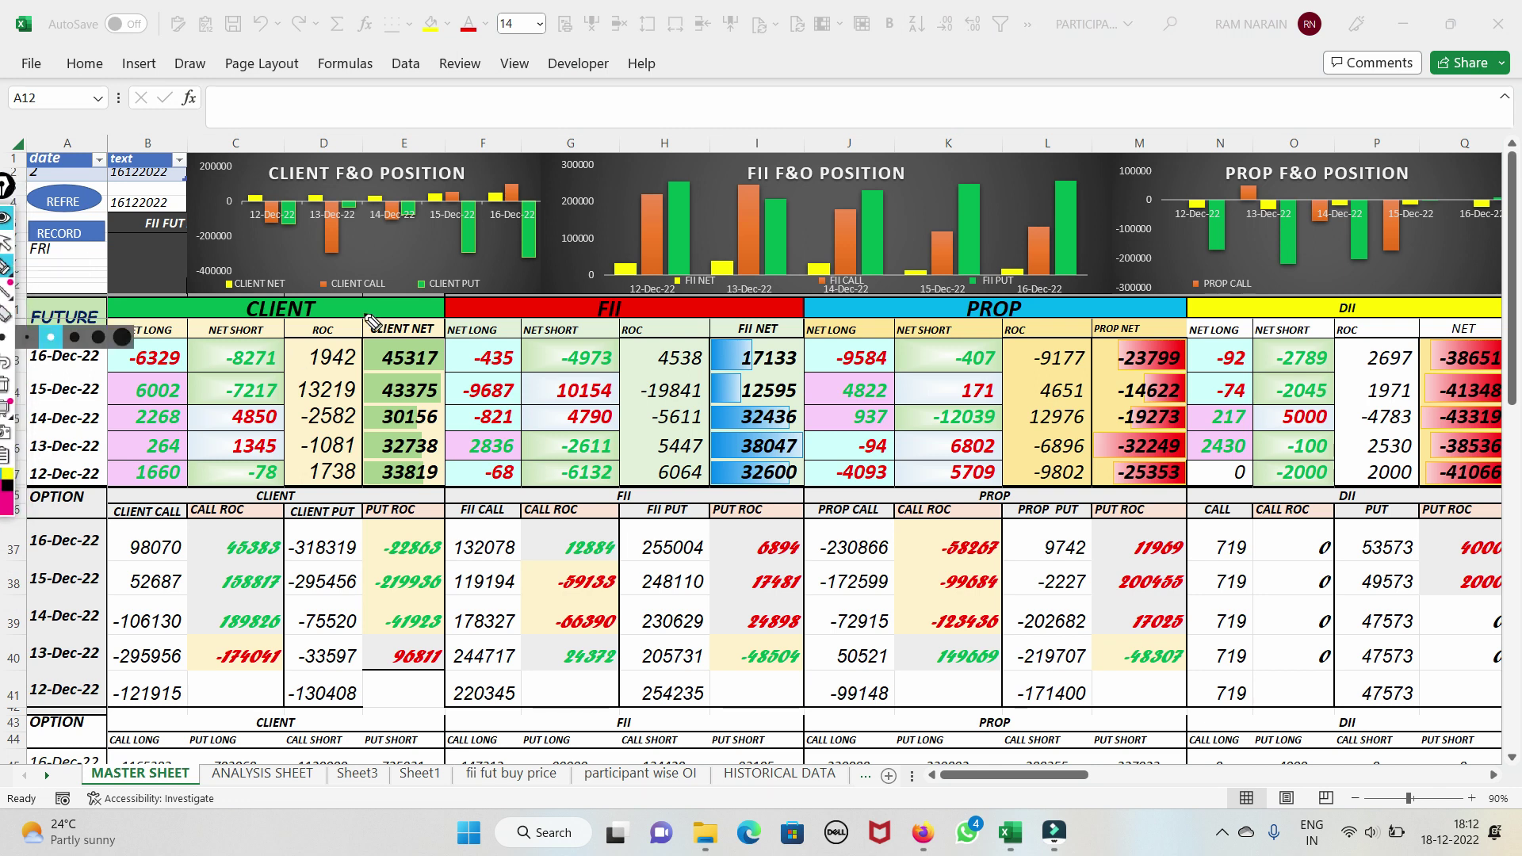
{"action": "mouse_move", "coordinate": [435, 325]}
{"action": "left_mouse_down"}
{"action": "mouse_move", "coordinate": [387, 349]}
{"action": "mouse_move", "coordinate": [434, 324]}
{"action": "left_mouse_up"}
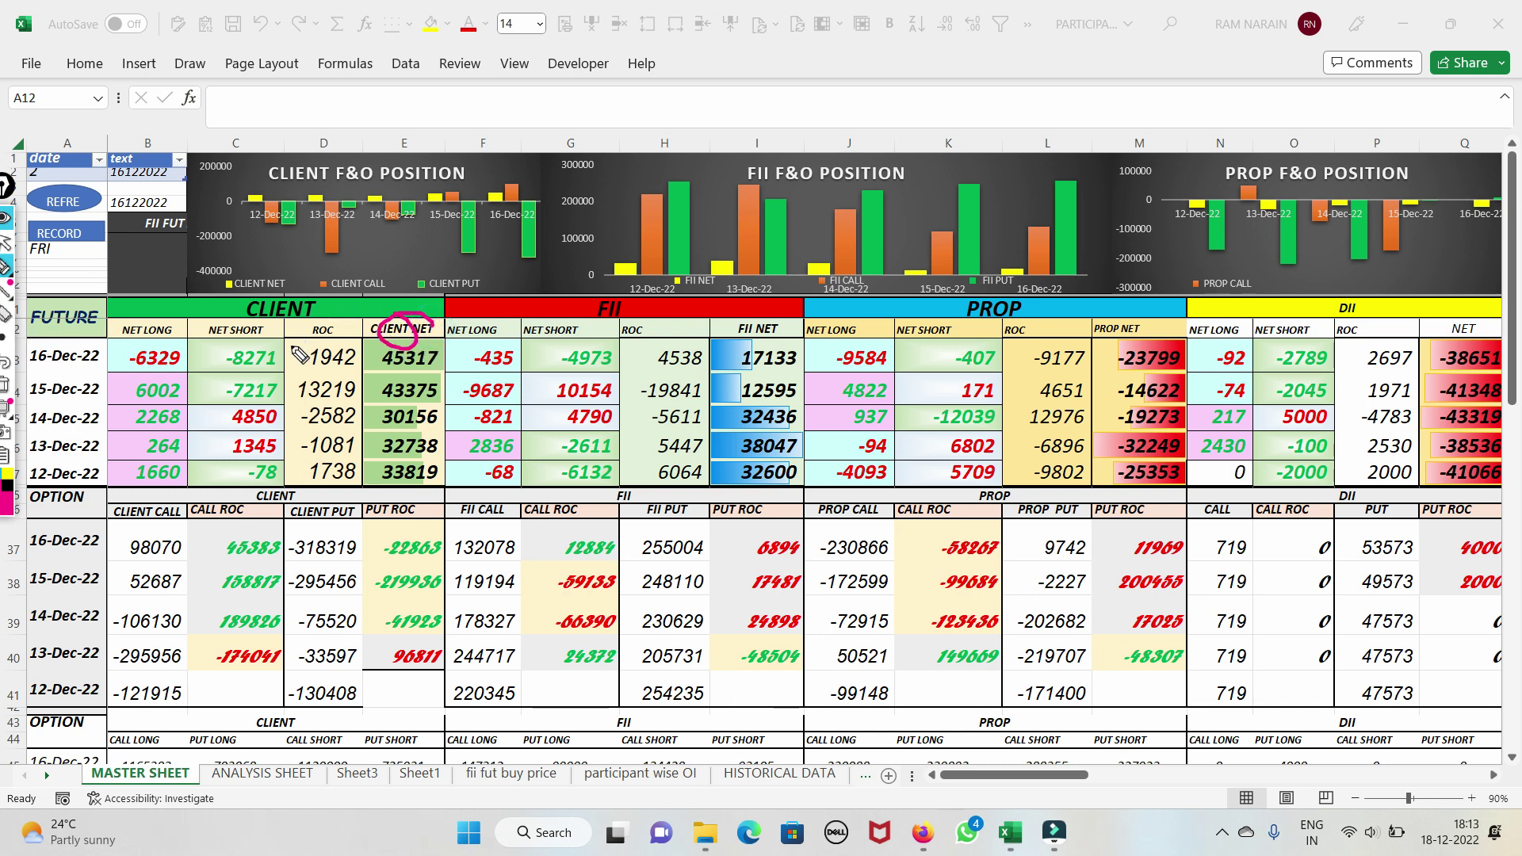
{"action": "mouse_move", "coordinate": [184, 346]}
{"action": "left_mouse_down"}
{"action": "mouse_move", "coordinate": [137, 351]}
{"action": "mouse_move", "coordinate": [190, 370]}
{"action": "mouse_move", "coordinate": [298, 349]}
{"action": "mouse_move", "coordinate": [197, 349]}
{"action": "mouse_move", "coordinate": [295, 349]}
{"action": "mouse_move", "coordinate": [279, 346]}
{"action": "left_mouse_up"}
{"action": "left_click", "coordinate": [6, 385]}
Mark the 16-Dec-22 client net long, net short and net futures values and underline the 15-Dec-22 client net, erasing each set of marks
{"action": "mouse_move", "coordinate": [127, 355]}
{"action": "left_mouse_down"}
{"action": "mouse_move", "coordinate": [230, 349]}
{"action": "mouse_move", "coordinate": [325, 283]}
{"action": "left_mouse_up"}
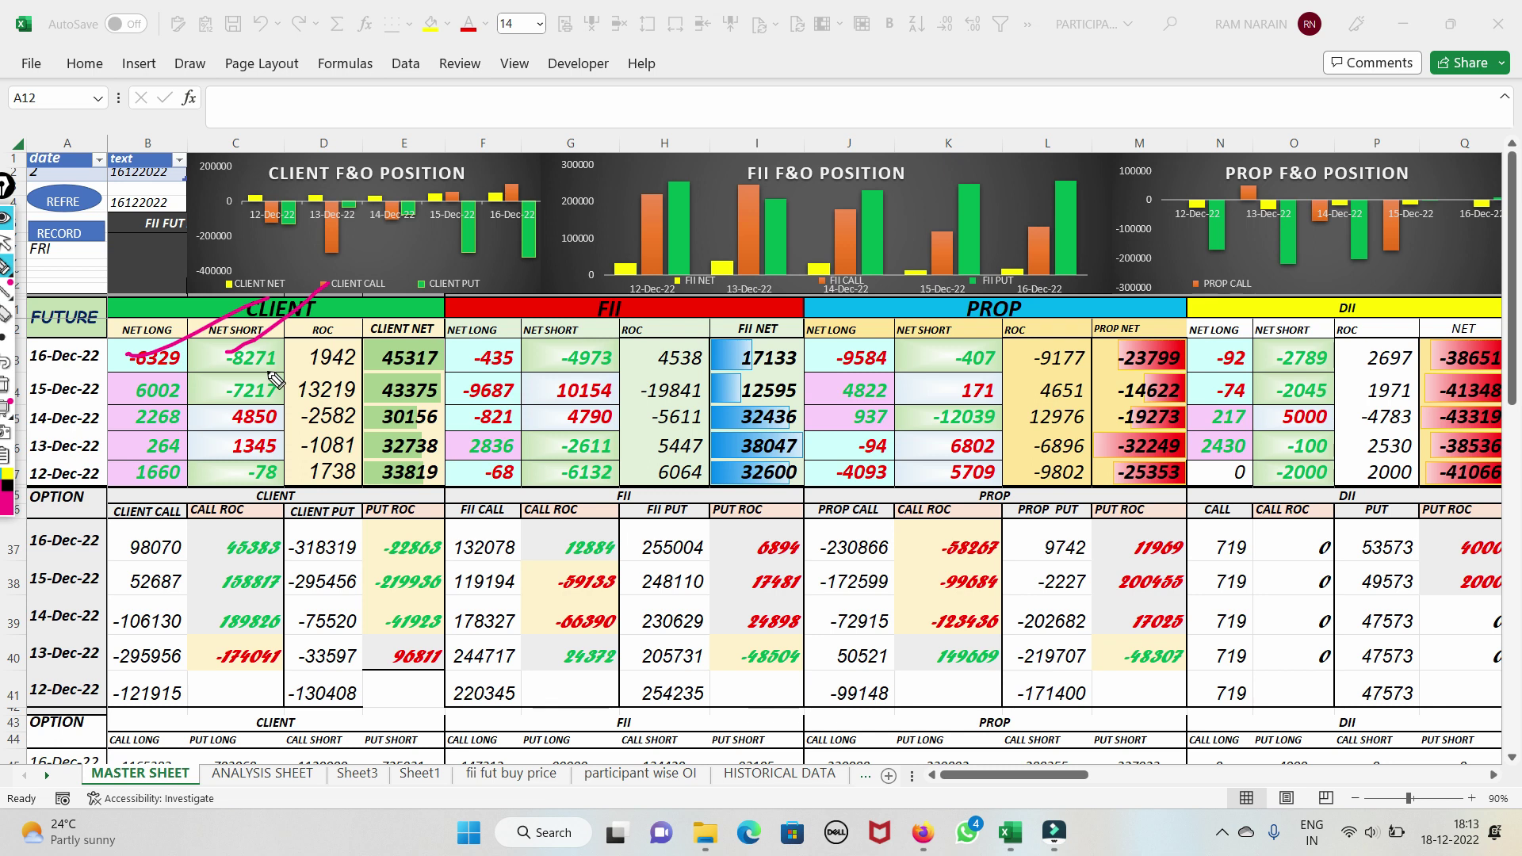
{"action": "mouse_move", "coordinate": [458, 366]}
{"action": "left_mouse_down"}
{"action": "mouse_move", "coordinate": [454, 348]}
{"action": "mouse_move", "coordinate": [420, 340]}
{"action": "mouse_move", "coordinate": [371, 353]}
{"action": "mouse_move", "coordinate": [379, 384]}
{"action": "mouse_move", "coordinate": [452, 380]}
{"action": "mouse_move", "coordinate": [457, 339]}
{"action": "left_mouse_up"}
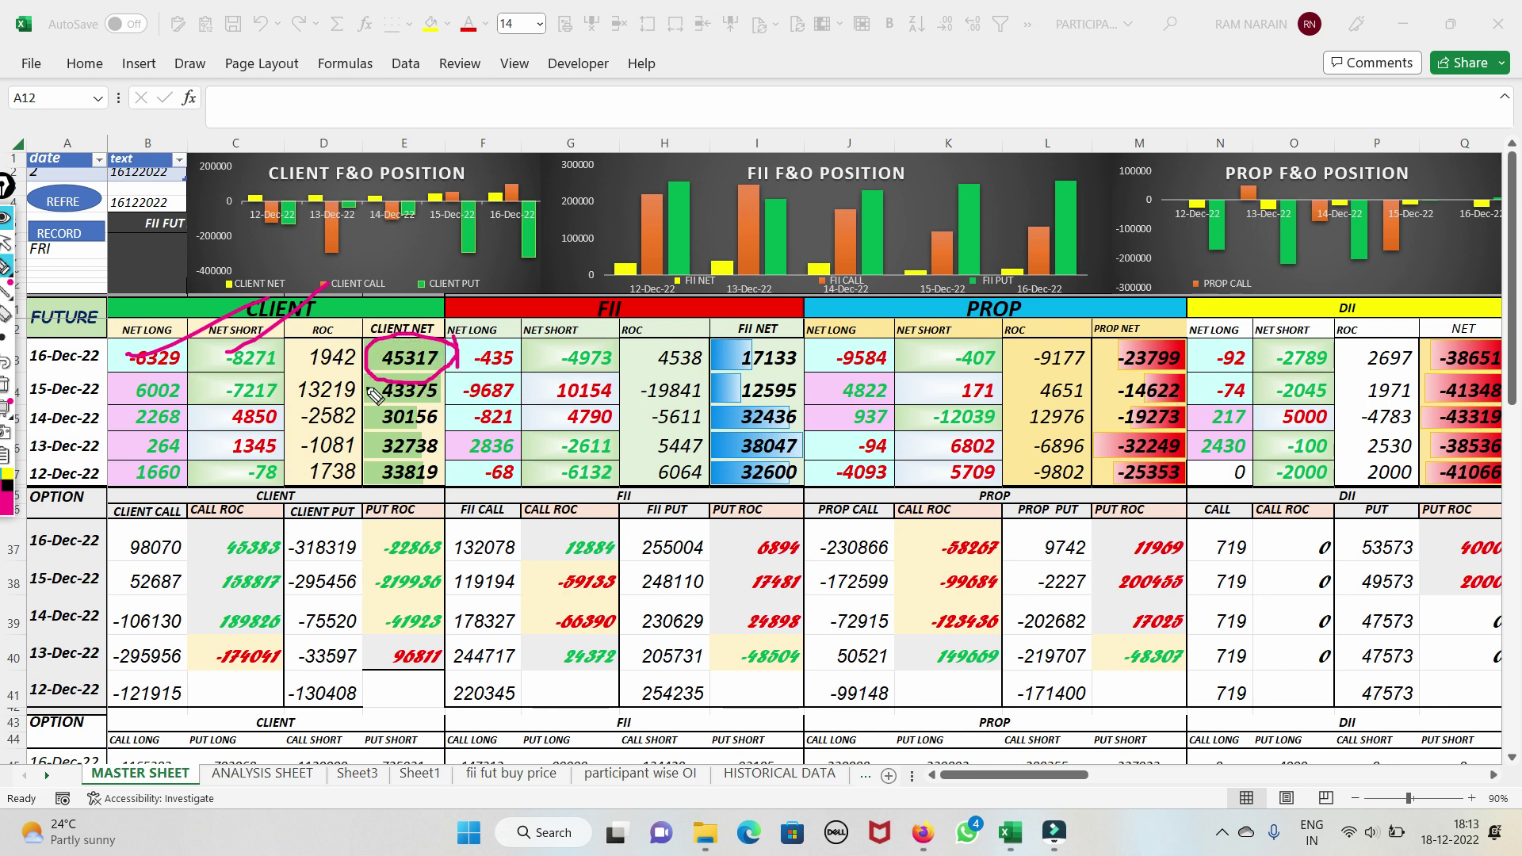
{"action": "left_click_drag", "start_coordinate": [207, 379], "coordinate": [304, 371]}
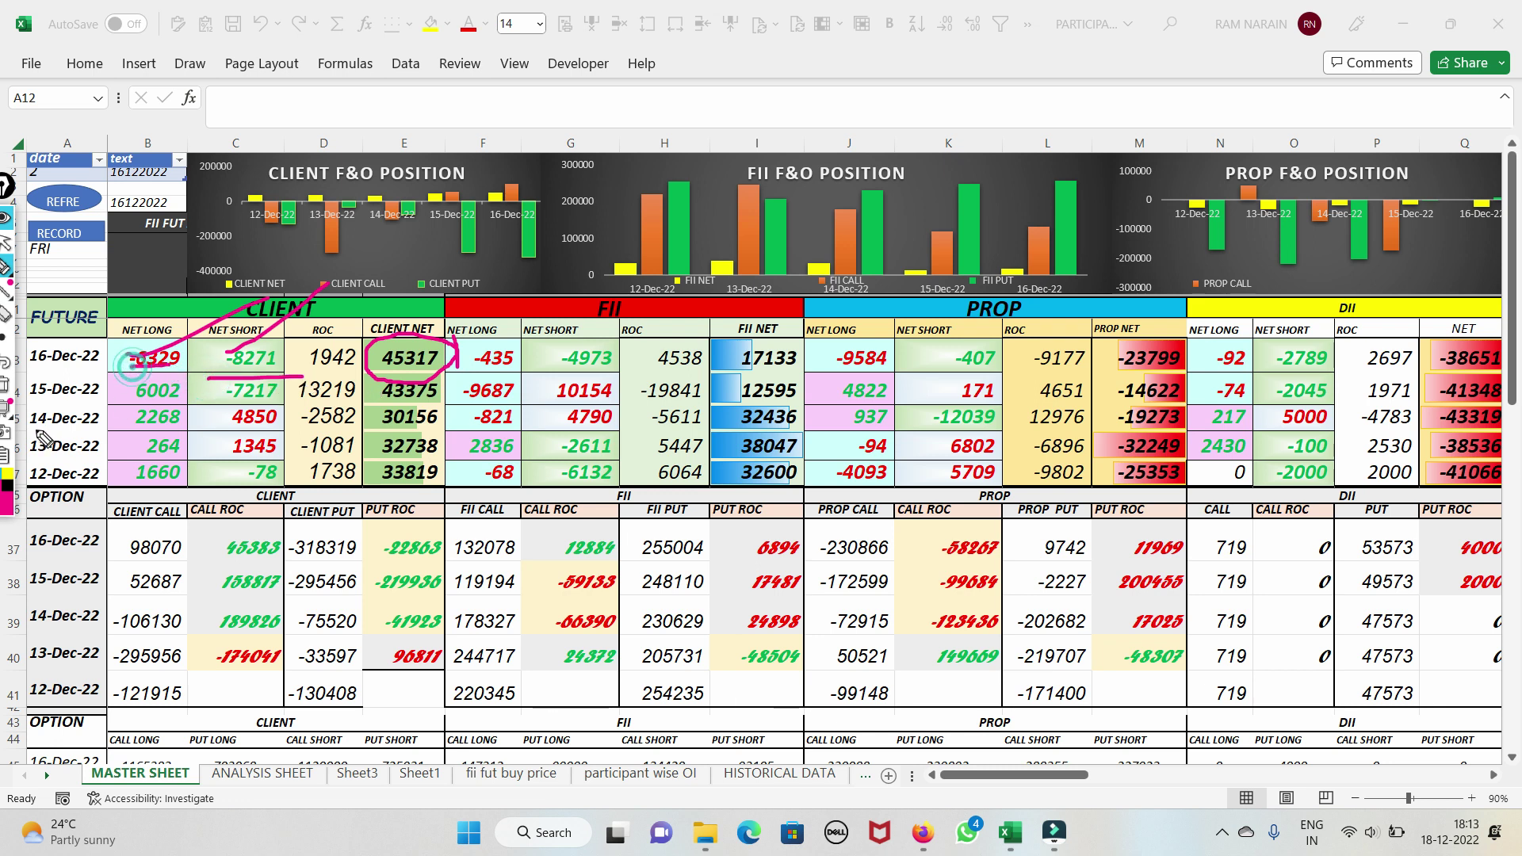
{"action": "left_click", "coordinate": [4, 384]}
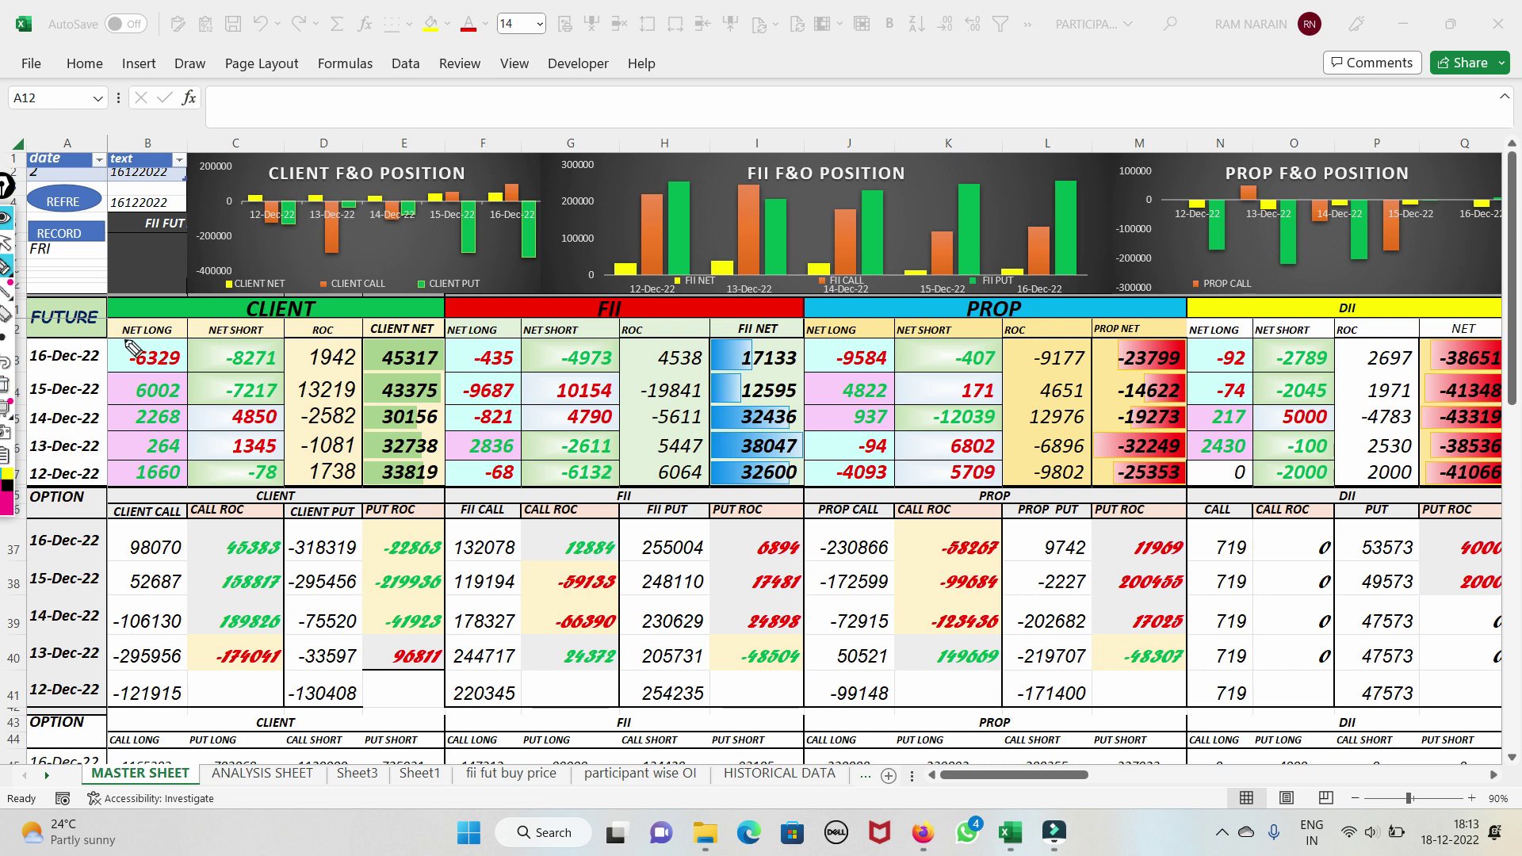
{"action": "mouse_move", "coordinate": [381, 381]}
{"action": "left_mouse_down"}
{"action": "mouse_move", "coordinate": [430, 380]}
{"action": "mouse_move", "coordinate": [454, 353]}
{"action": "left_mouse_up"}
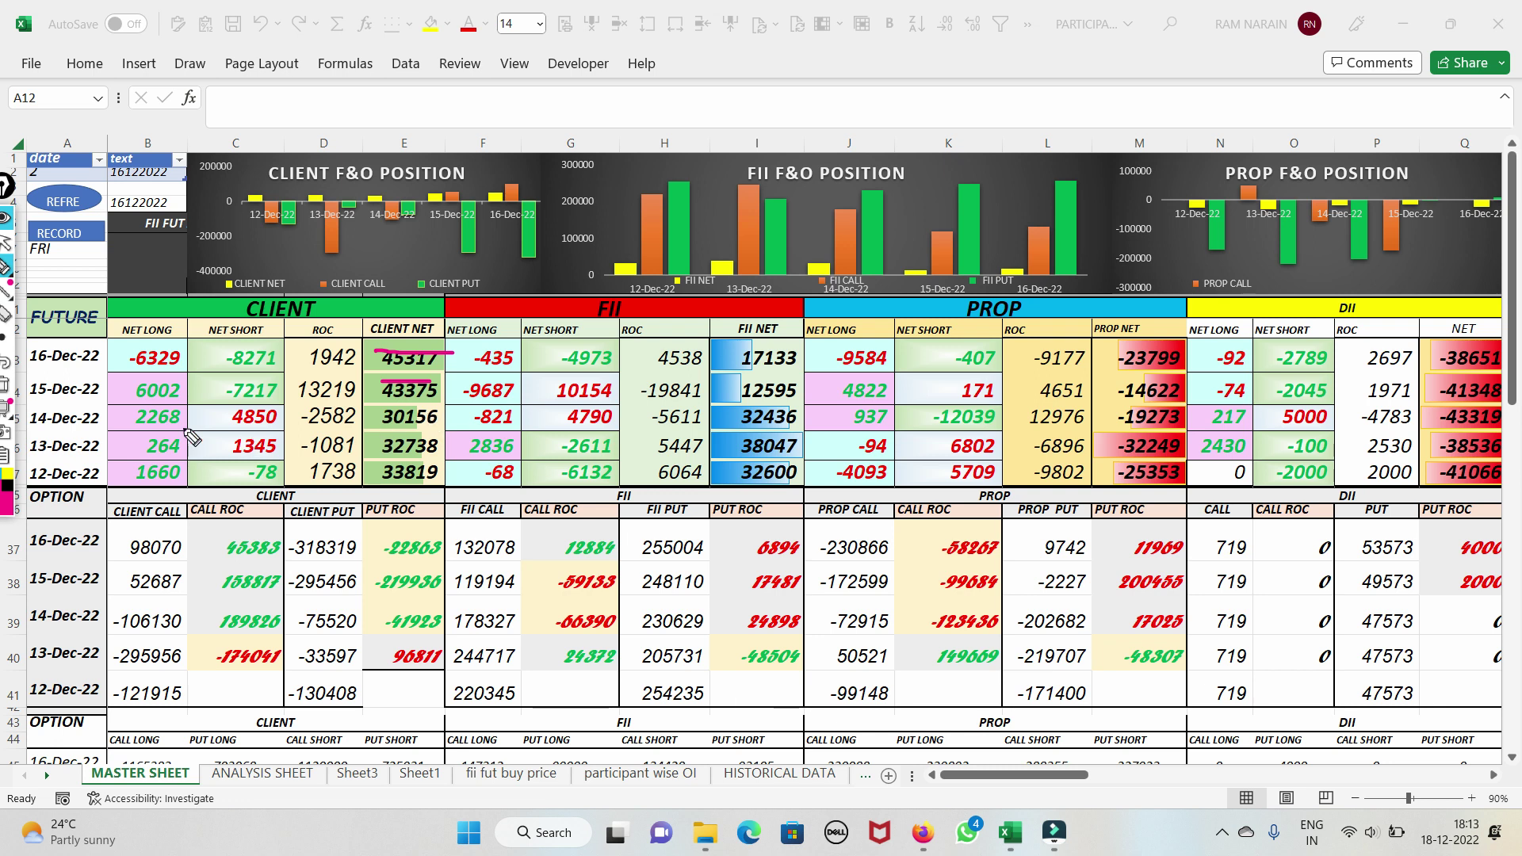
{"action": "left_click", "coordinate": [5, 384]}
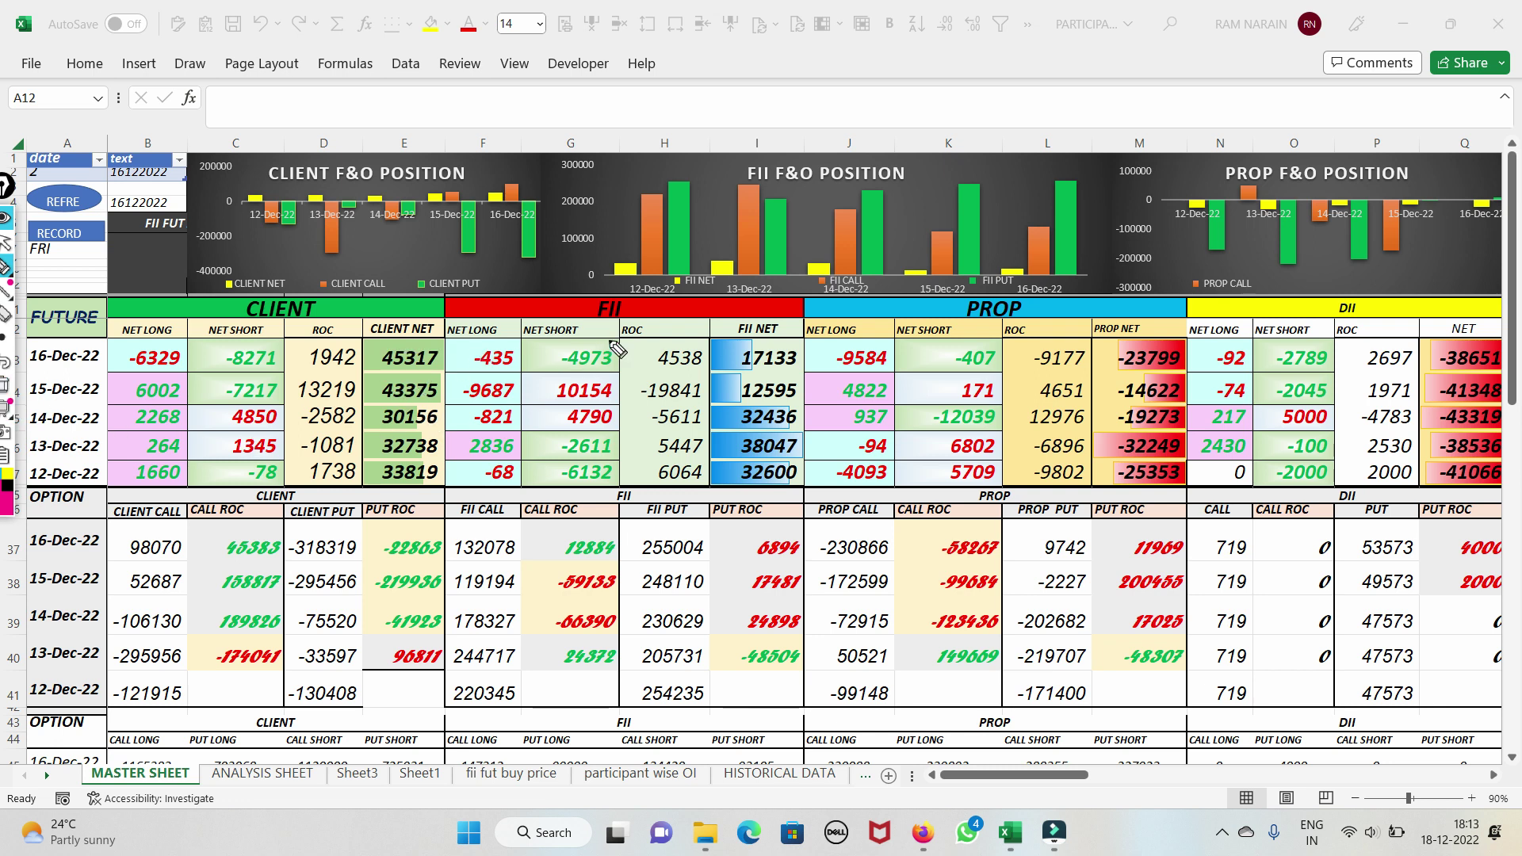
Circle the FII heading, mark its 16-Dec-22 net long and net short and both latest FII net futures values, and erase the marks
{"action": "mouse_move", "coordinate": [632, 290]}
{"action": "left_mouse_down"}
{"action": "mouse_move", "coordinate": [584, 330]}
{"action": "mouse_move", "coordinate": [646, 325]}
{"action": "left_mouse_up"}
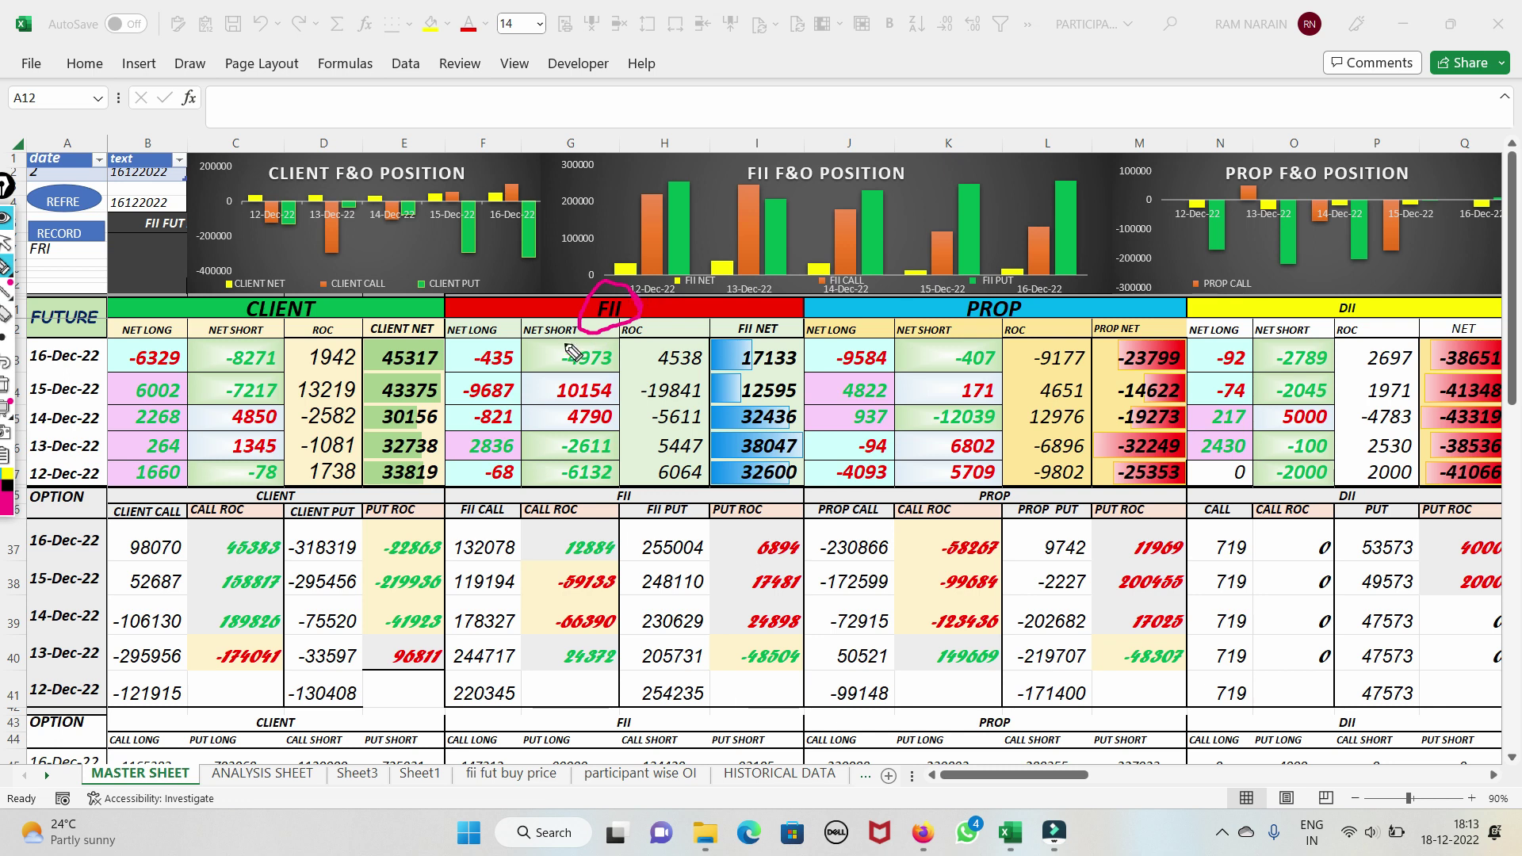
{"action": "mouse_move", "coordinate": [544, 354]}
{"action": "left_mouse_down"}
{"action": "mouse_move", "coordinate": [599, 341]}
{"action": "mouse_move", "coordinate": [625, 359]}
{"action": "mouse_move", "coordinate": [559, 374]}
{"action": "mouse_move", "coordinate": [575, 342]}
{"action": "left_mouse_up"}
{"action": "left_click_drag", "start_coordinate": [476, 349], "coordinate": [602, 363]}
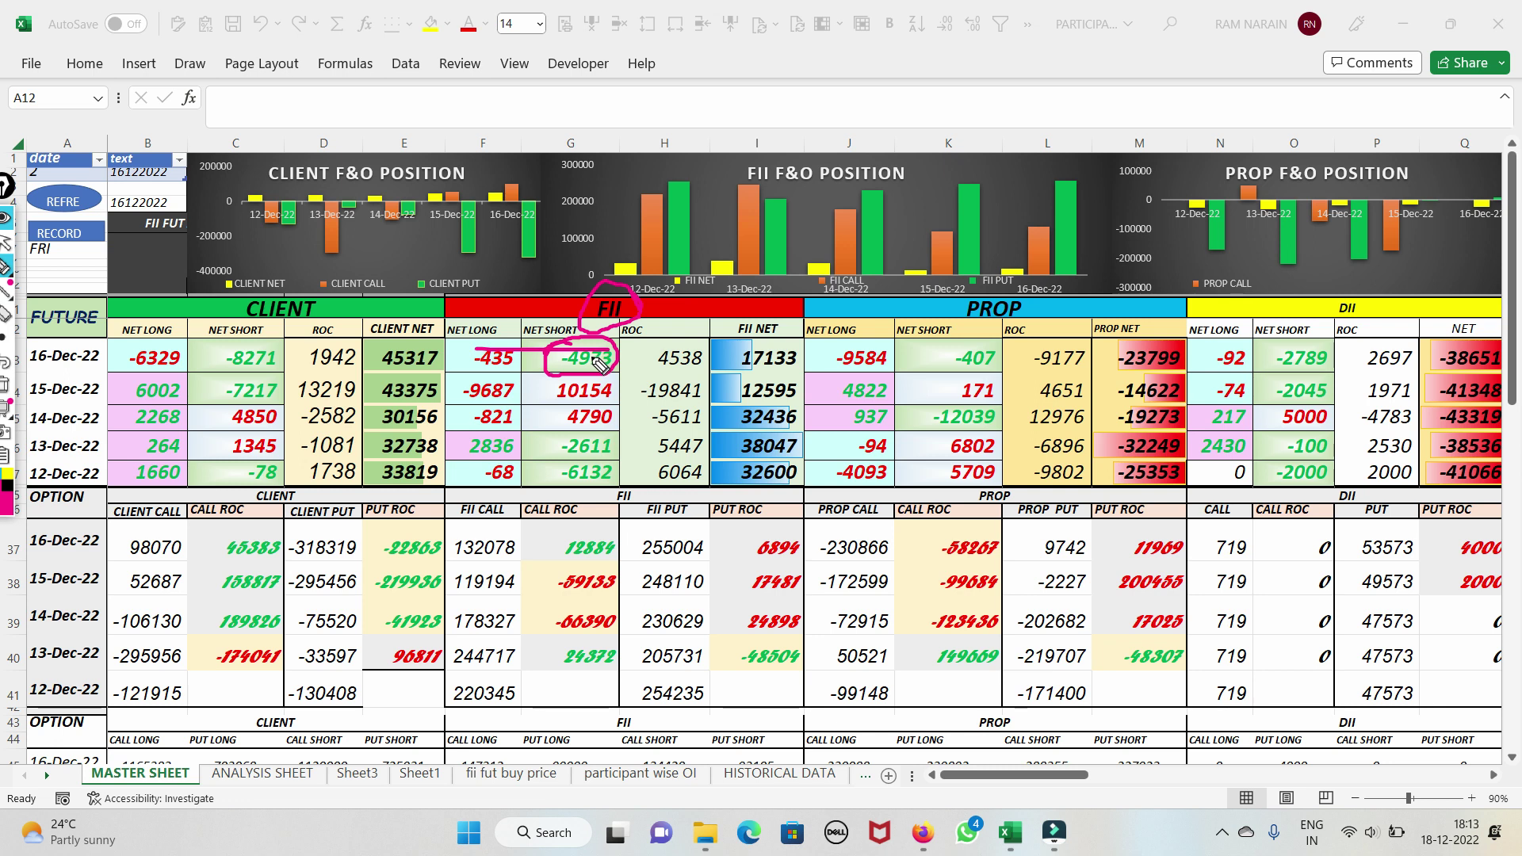
{"action": "left_click_drag", "start_coordinate": [555, 373], "coordinate": [646, 363]}
{"action": "left_click_drag", "start_coordinate": [706, 406], "coordinate": [797, 401]}
{"action": "left_click_drag", "start_coordinate": [715, 359], "coordinate": [802, 355]}
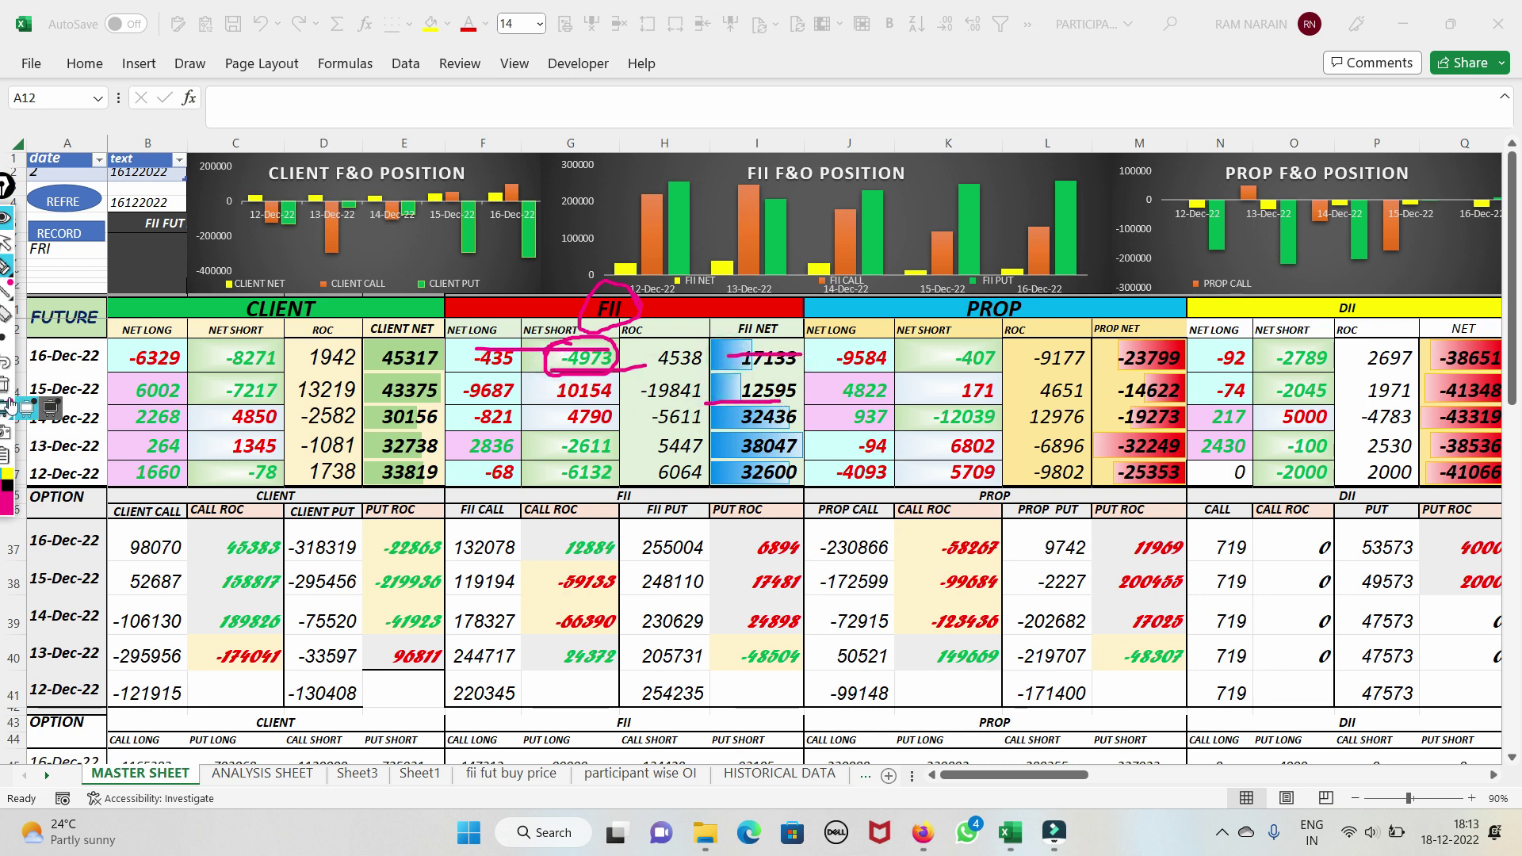
{"action": "left_click", "coordinate": [50, 408]}
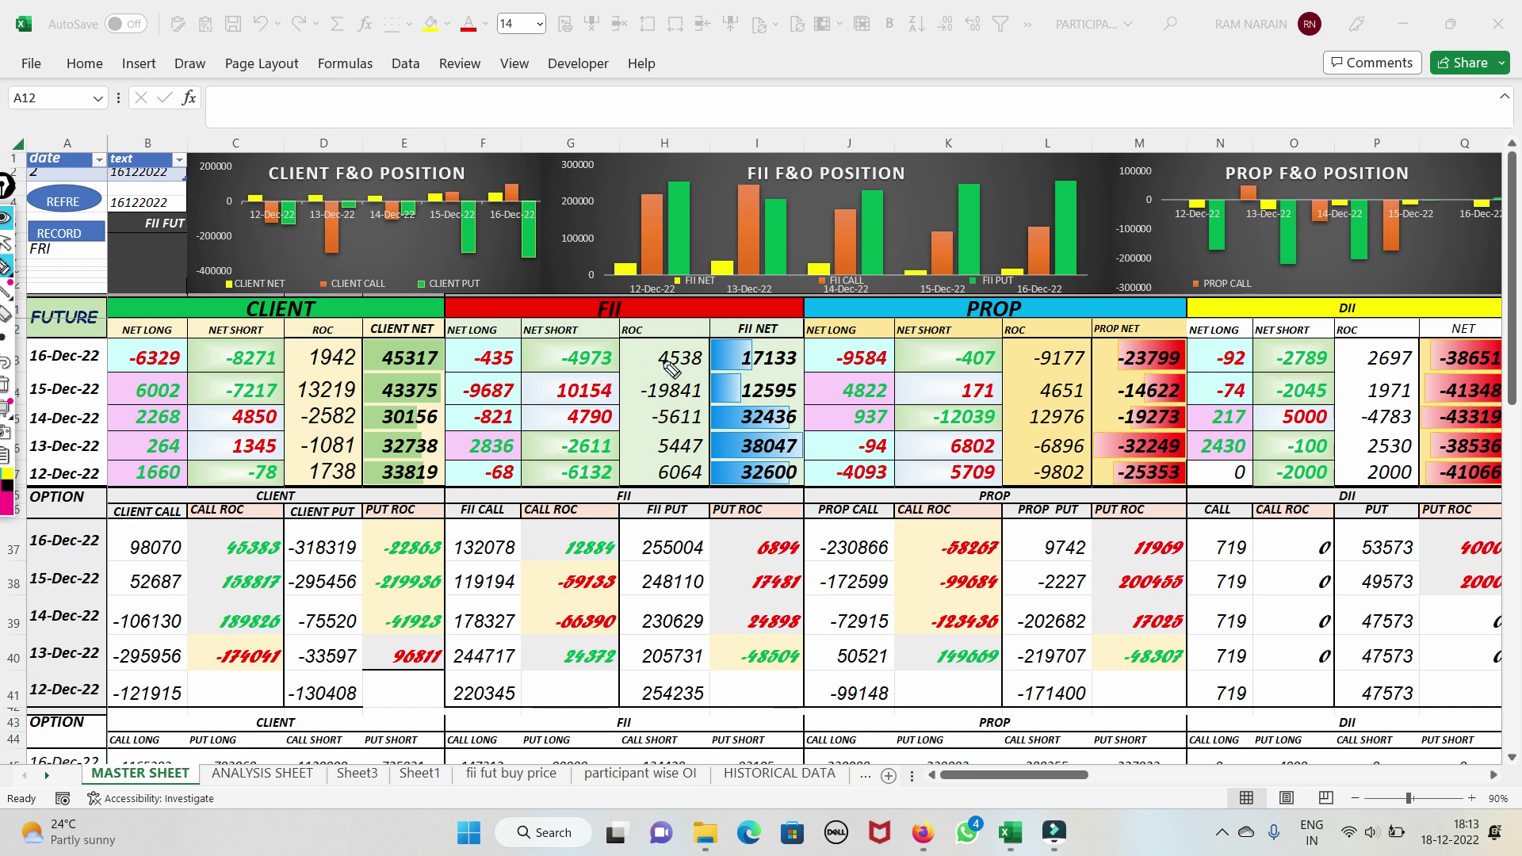
Mark the 16-Dec-22 FII net short and ROC, the PROP net long and net short, and the latest two PROP net values, and erase the marks
{"action": "mouse_move", "coordinate": [660, 347]}
{"action": "left_mouse_down"}
{"action": "mouse_move", "coordinate": [713, 353]}
{"action": "mouse_move", "coordinate": [646, 365]}
{"action": "mouse_move", "coordinate": [692, 298]}
{"action": "left_mouse_up"}
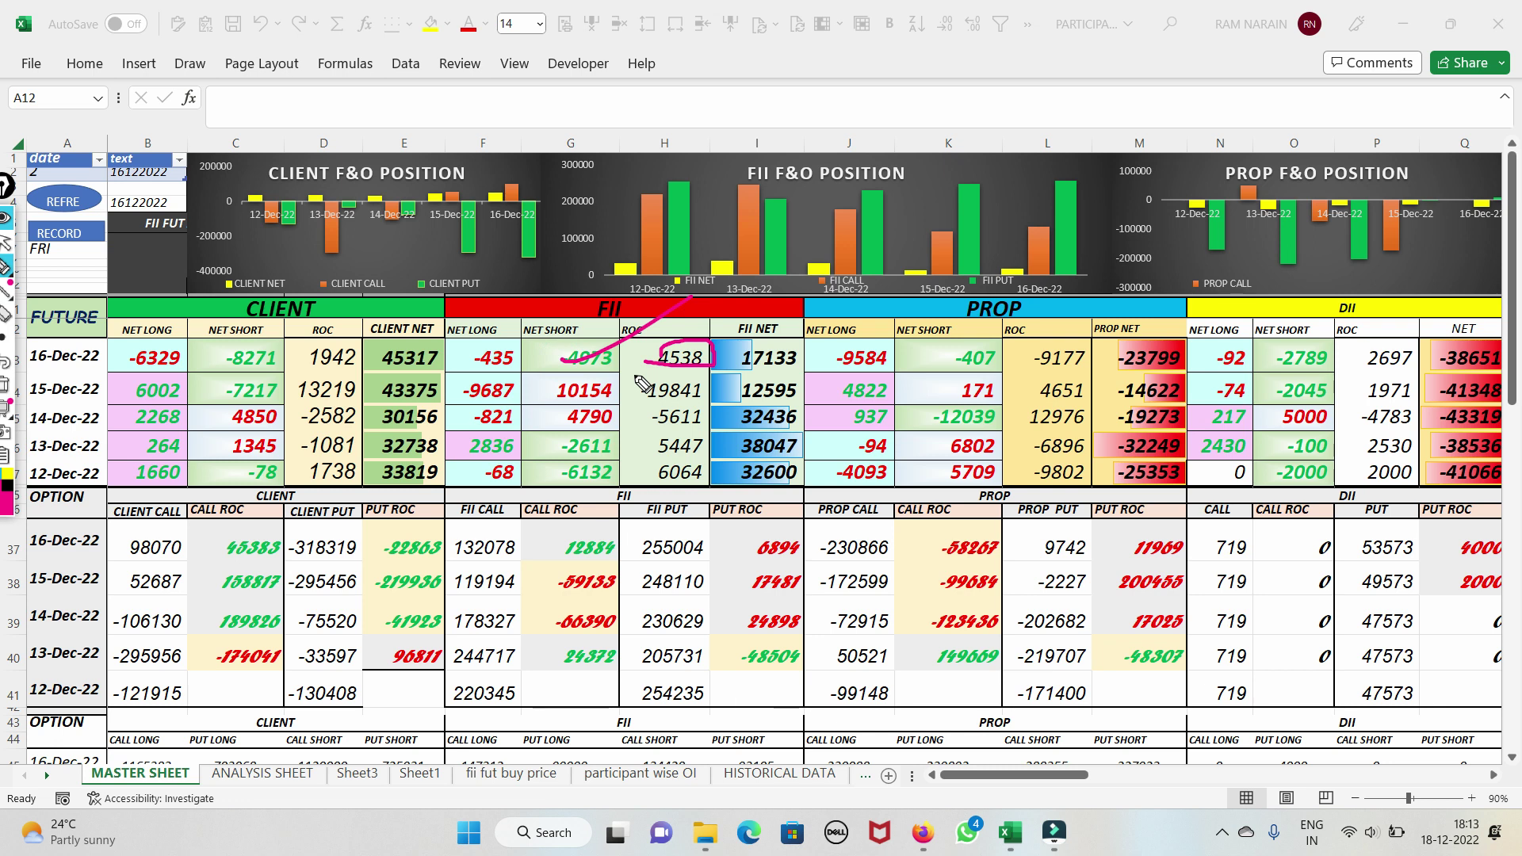
{"action": "mouse_move", "coordinate": [908, 349]}
{"action": "left_mouse_down"}
{"action": "mouse_move", "coordinate": [825, 329]}
{"action": "mouse_move", "coordinate": [873, 394]}
{"action": "mouse_move", "coordinate": [894, 352]}
{"action": "mouse_move", "coordinate": [828, 349]}
{"action": "mouse_move", "coordinate": [908, 347]}
{"action": "mouse_move", "coordinate": [960, 370]}
{"action": "left_mouse_up"}
{"action": "mouse_move", "coordinate": [1085, 392]}
{"action": "left_mouse_down"}
{"action": "mouse_move", "coordinate": [1201, 391]}
{"action": "mouse_move", "coordinate": [1111, 357]}
{"action": "left_mouse_up"}
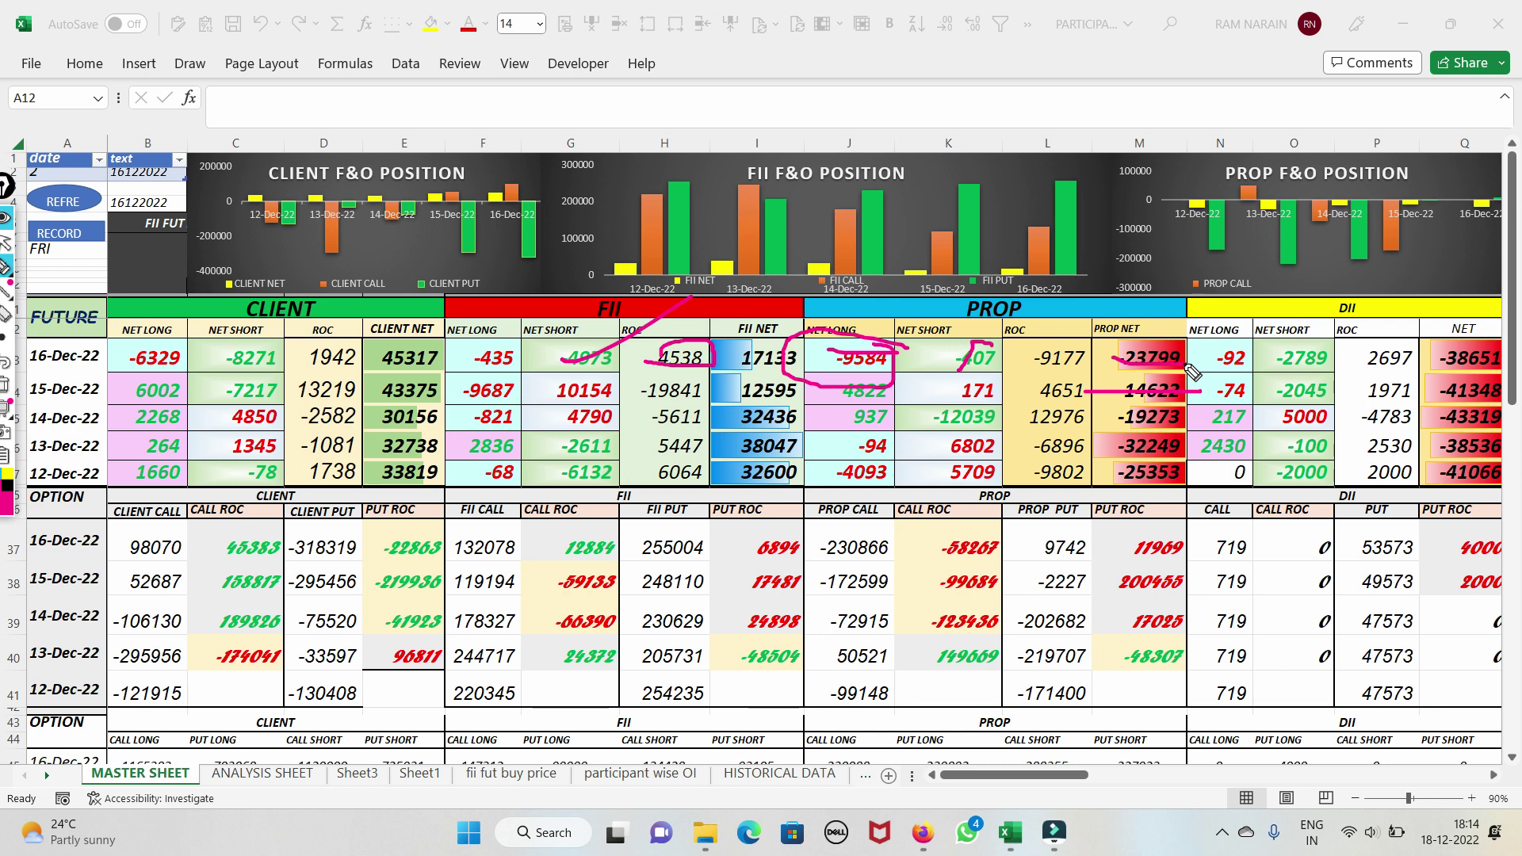
{"action": "left_click", "coordinate": [5, 386]}
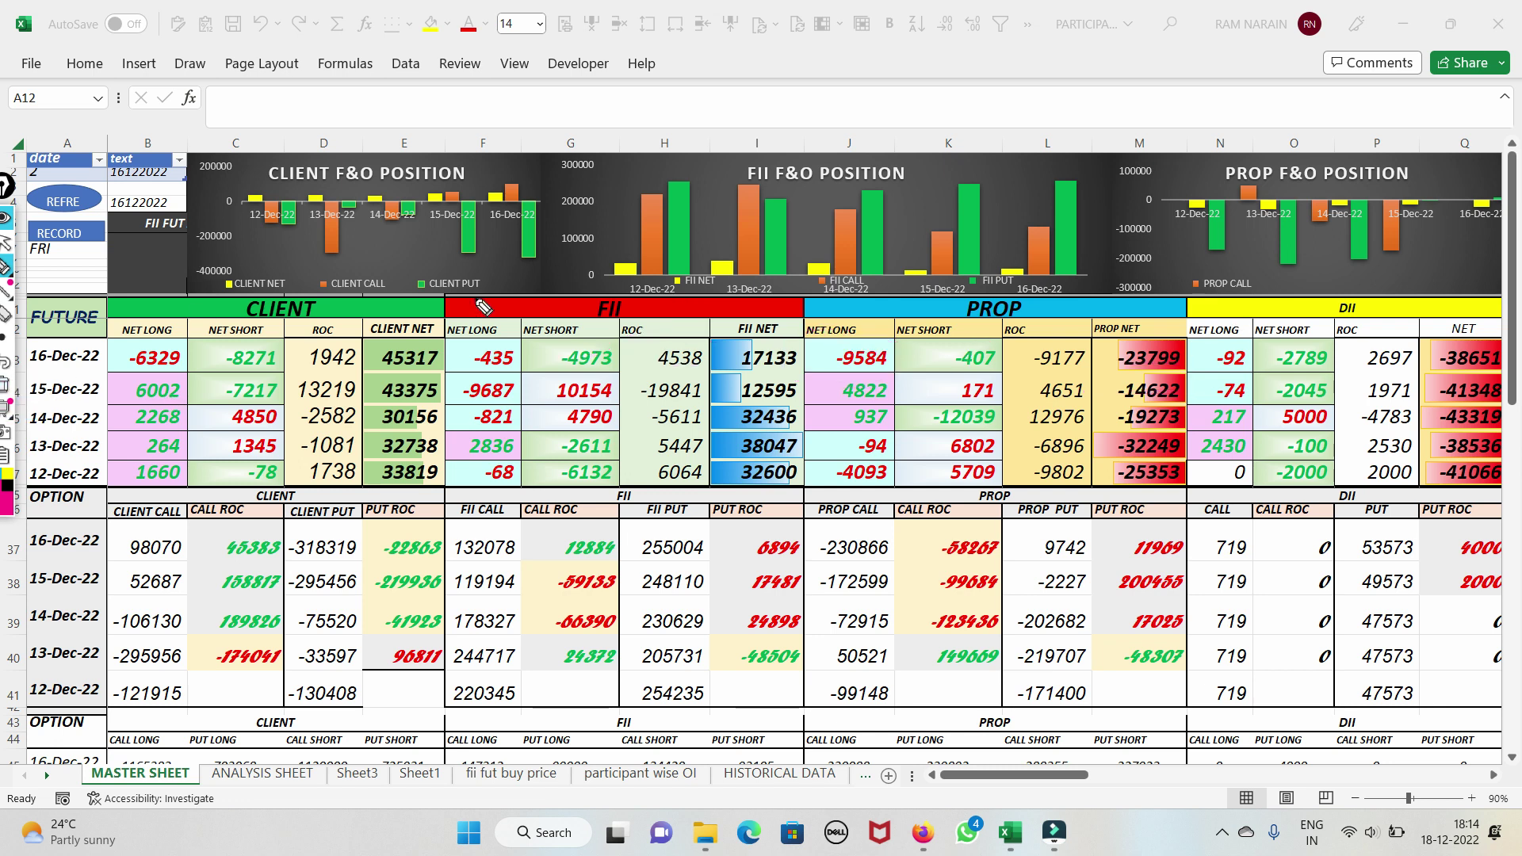
Circle the 16-Dec-22 PROP net futures value, mark the DII net and net short values in that row, and erase the marks
{"action": "mouse_move", "coordinate": [1102, 349]}
{"action": "left_mouse_down"}
{"action": "mouse_move", "coordinate": [1221, 343]}
{"action": "mouse_move", "coordinate": [1142, 371]}
{"action": "mouse_move", "coordinate": [1223, 357]}
{"action": "left_mouse_up"}
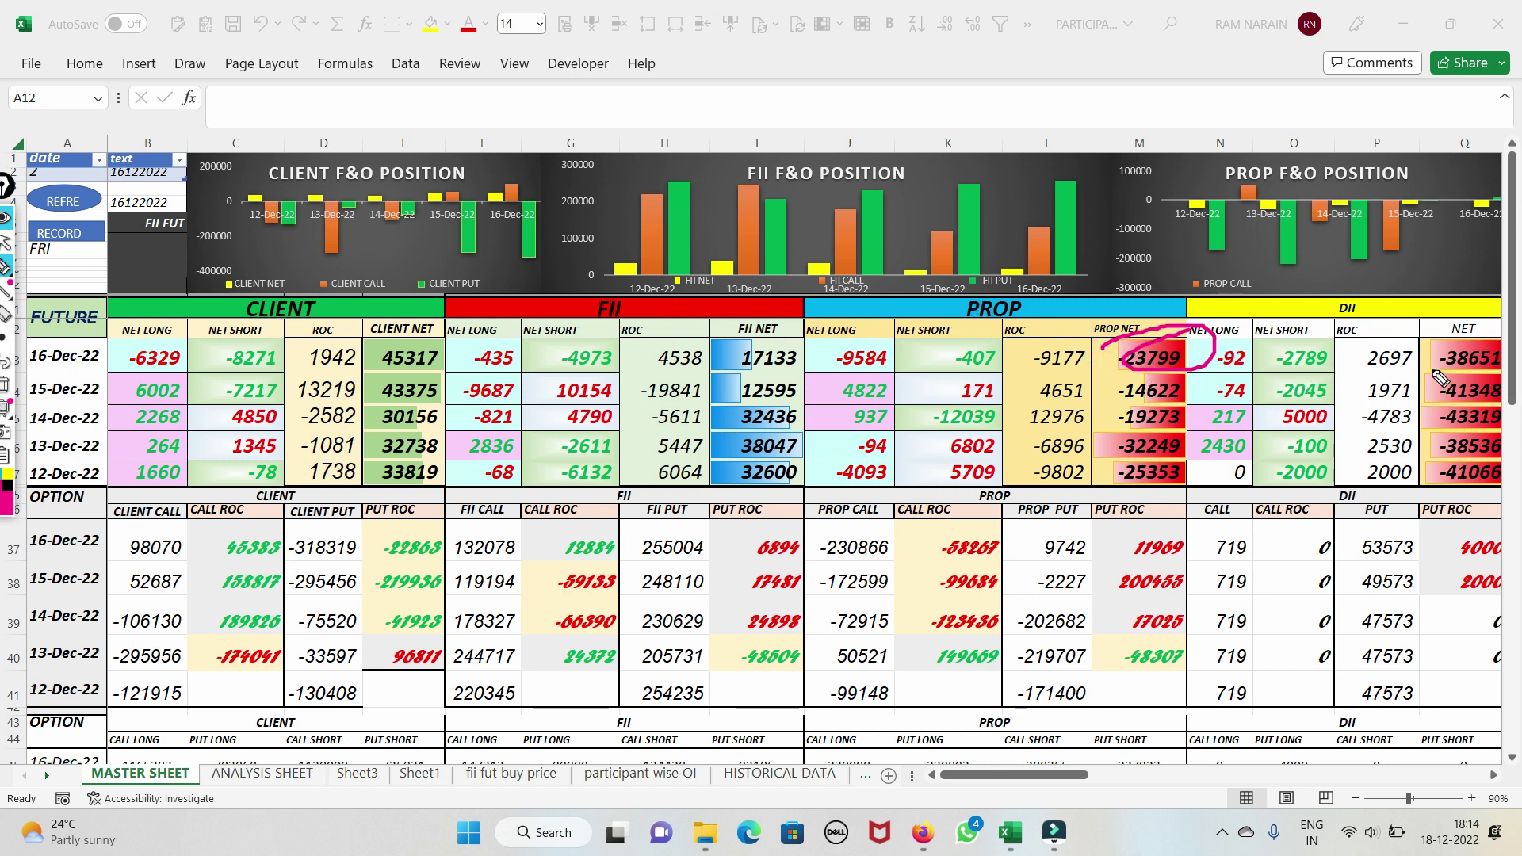
{"action": "mouse_move", "coordinate": [1519, 347]}
{"action": "left_mouse_down"}
{"action": "mouse_move", "coordinate": [1427, 364]}
{"action": "mouse_move", "coordinate": [1304, 333]}
{"action": "mouse_move", "coordinate": [1285, 366]}
{"action": "mouse_move", "coordinate": [1338, 355]}
{"action": "left_mouse_up"}
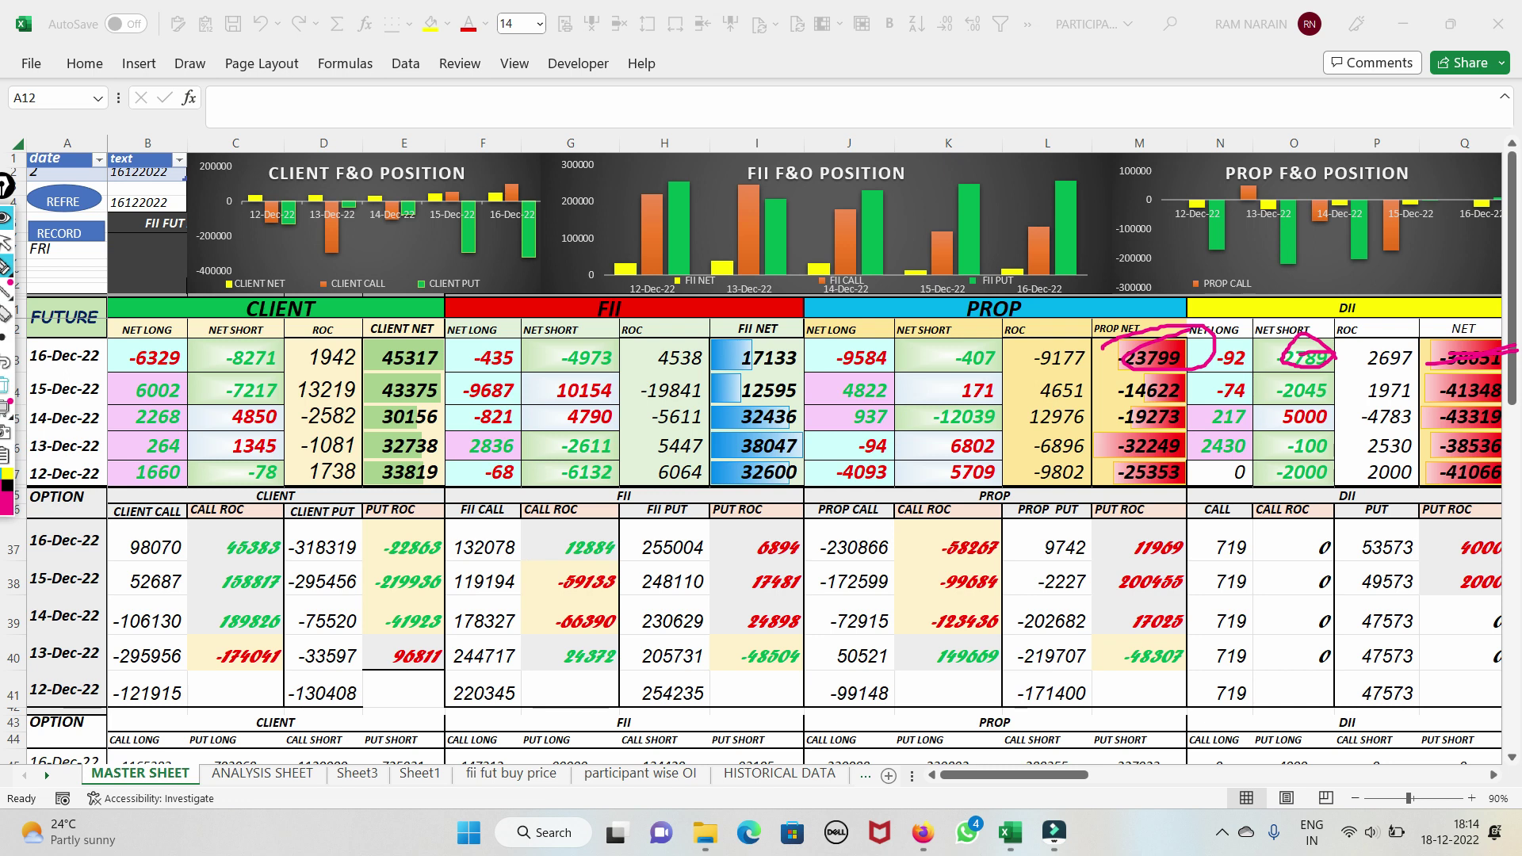
{"action": "left_click", "coordinate": [5, 385]}
Tick the 16-Dec-22 client and FII net short values, circle PROP net, draw a line across the whole futures row, and erase the marks
{"action": "left_click_drag", "start_coordinate": [250, 361], "coordinate": [395, 351]}
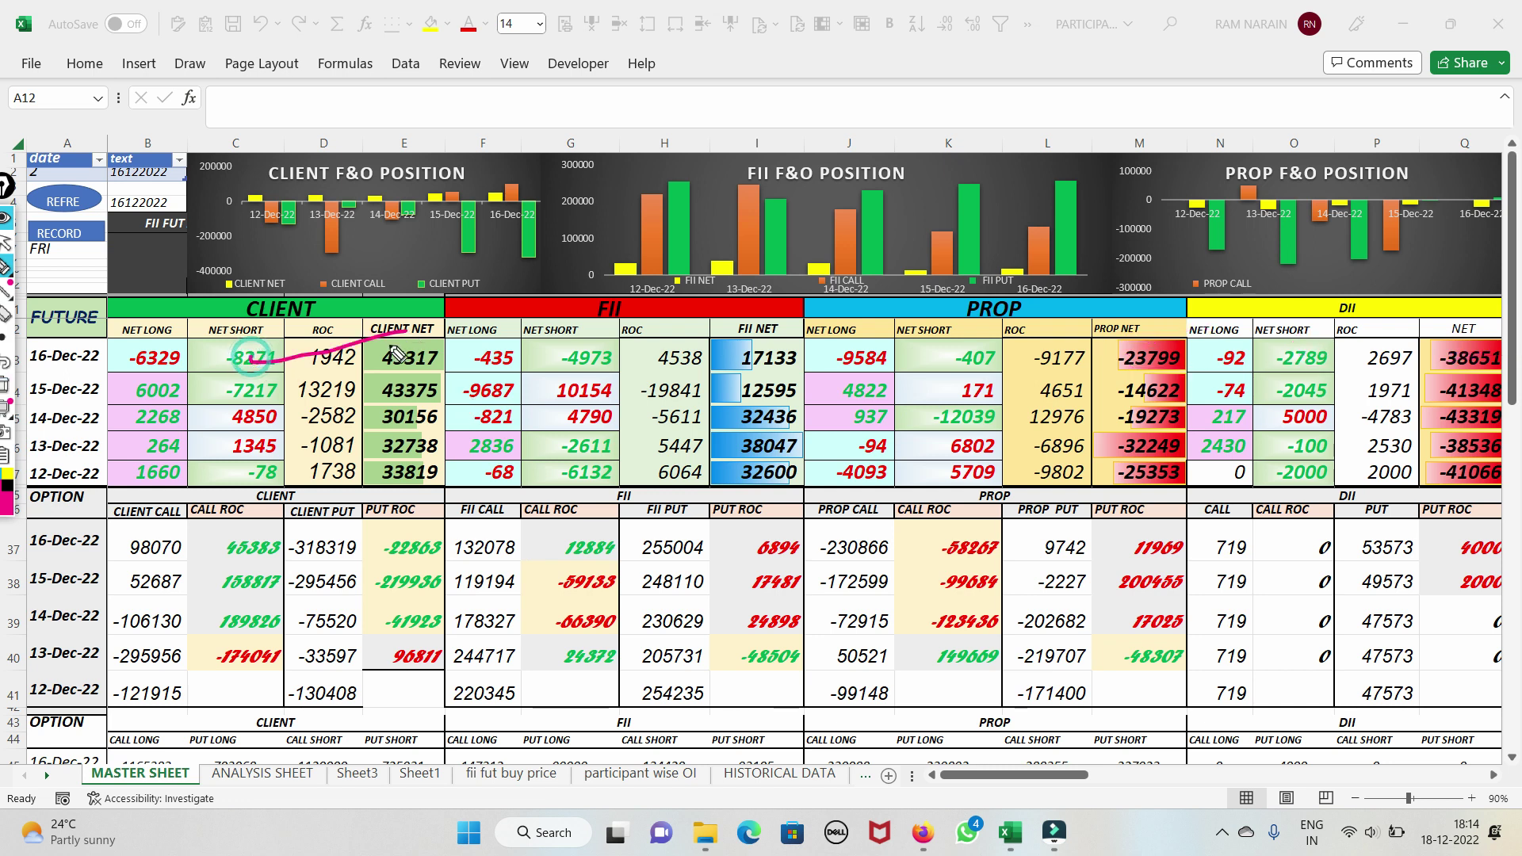
{"action": "left_click_drag", "start_coordinate": [559, 354], "coordinate": [638, 342]}
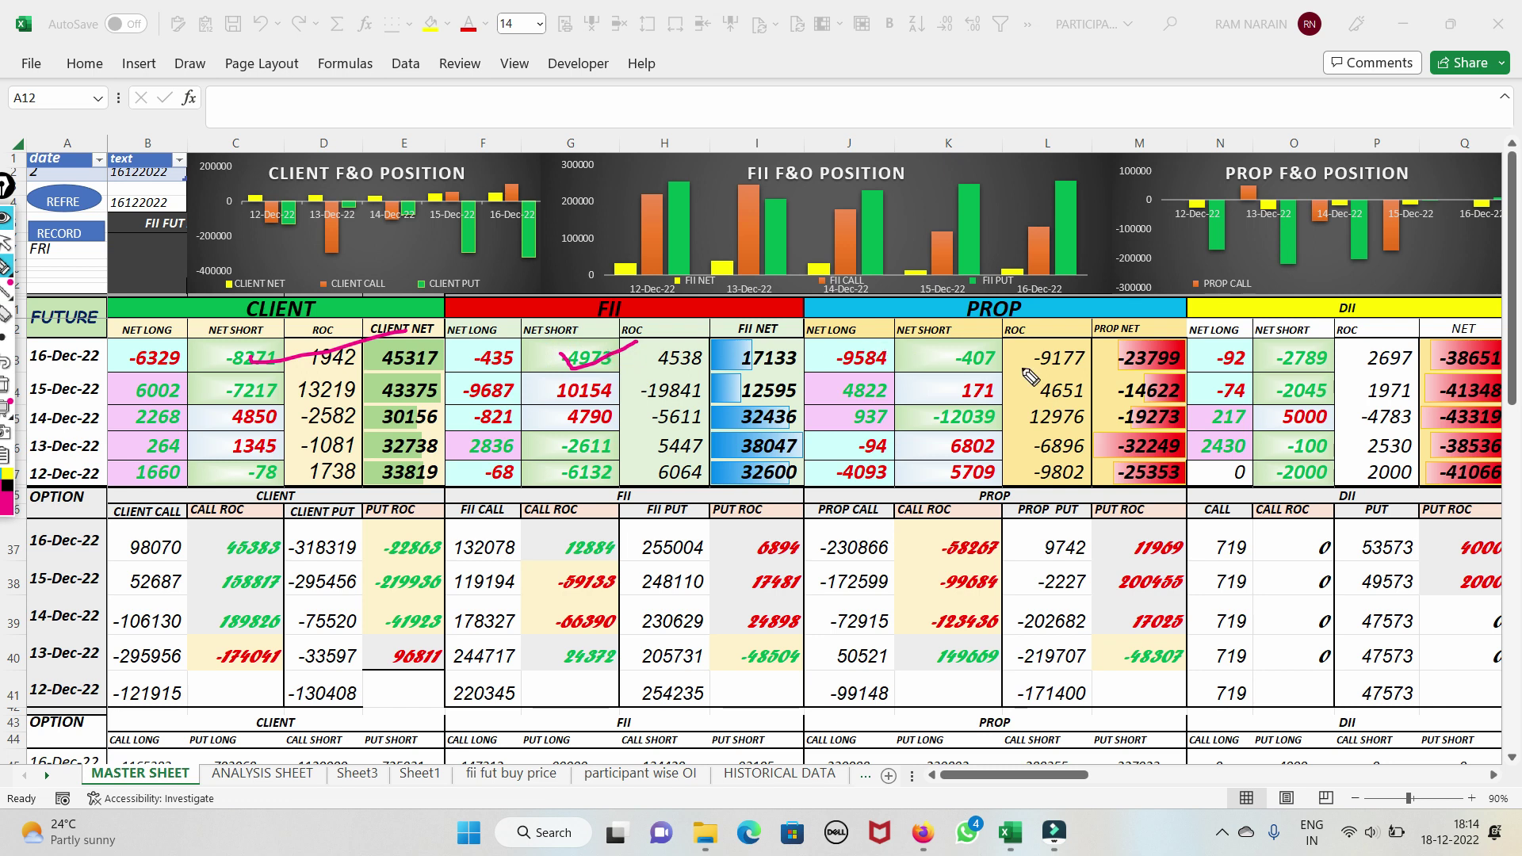
{"action": "mouse_move", "coordinate": [1107, 354]}
{"action": "left_mouse_down"}
{"action": "mouse_move", "coordinate": [1229, 363]}
{"action": "mouse_move", "coordinate": [1094, 367]}
{"action": "left_mouse_up"}
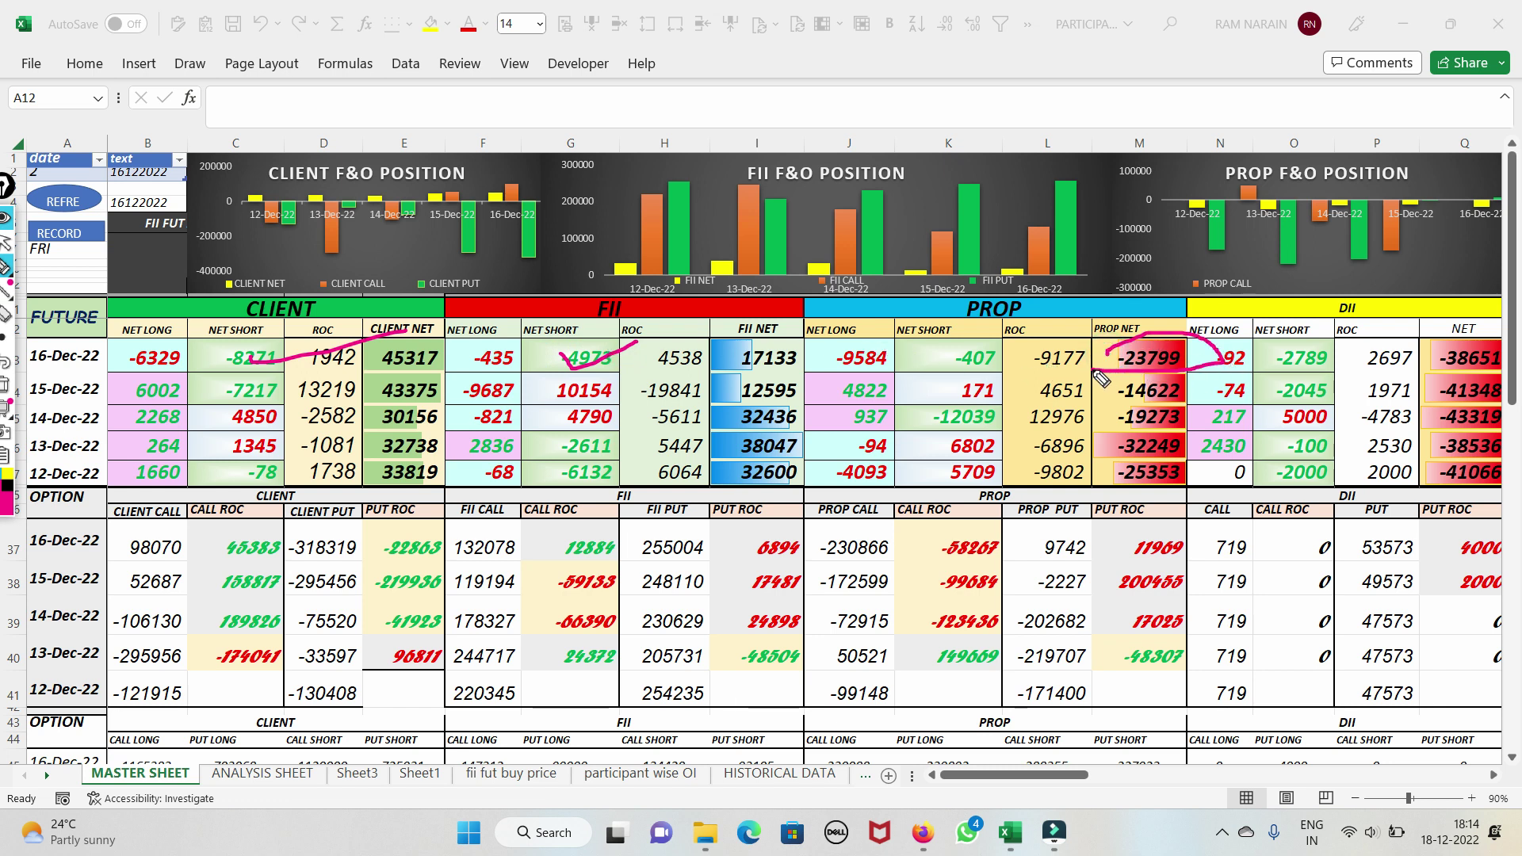
{"action": "mouse_move", "coordinate": [126, 359]}
{"action": "left_mouse_down"}
{"action": "mouse_move", "coordinate": [631, 342]}
{"action": "mouse_move", "coordinate": [1106, 368]}
{"action": "mouse_move", "coordinate": [1474, 363]}
{"action": "left_mouse_up"}
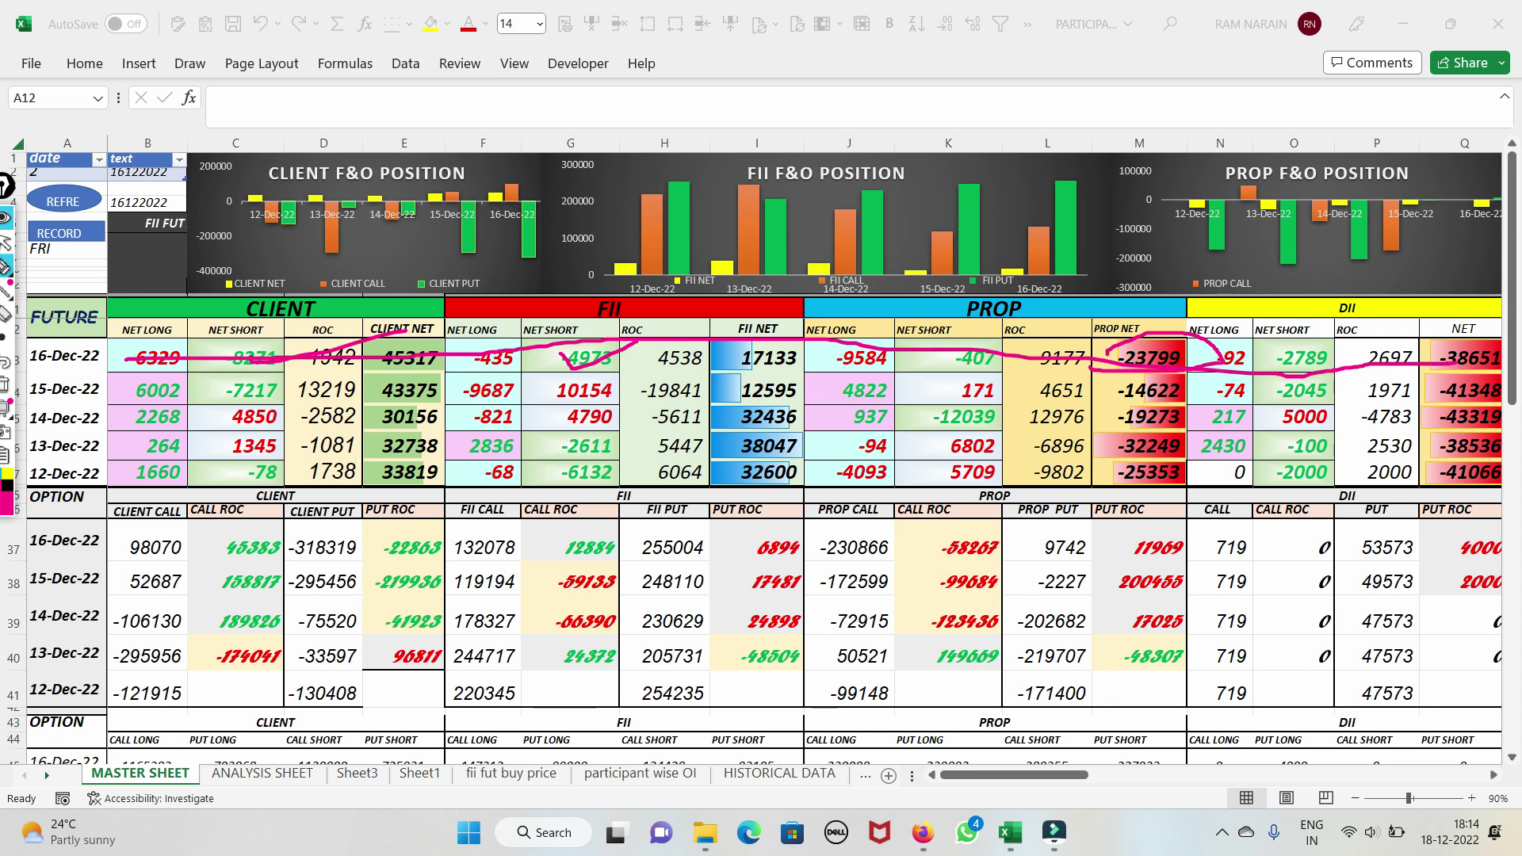
{"action": "left_click", "coordinate": [8, 405]}
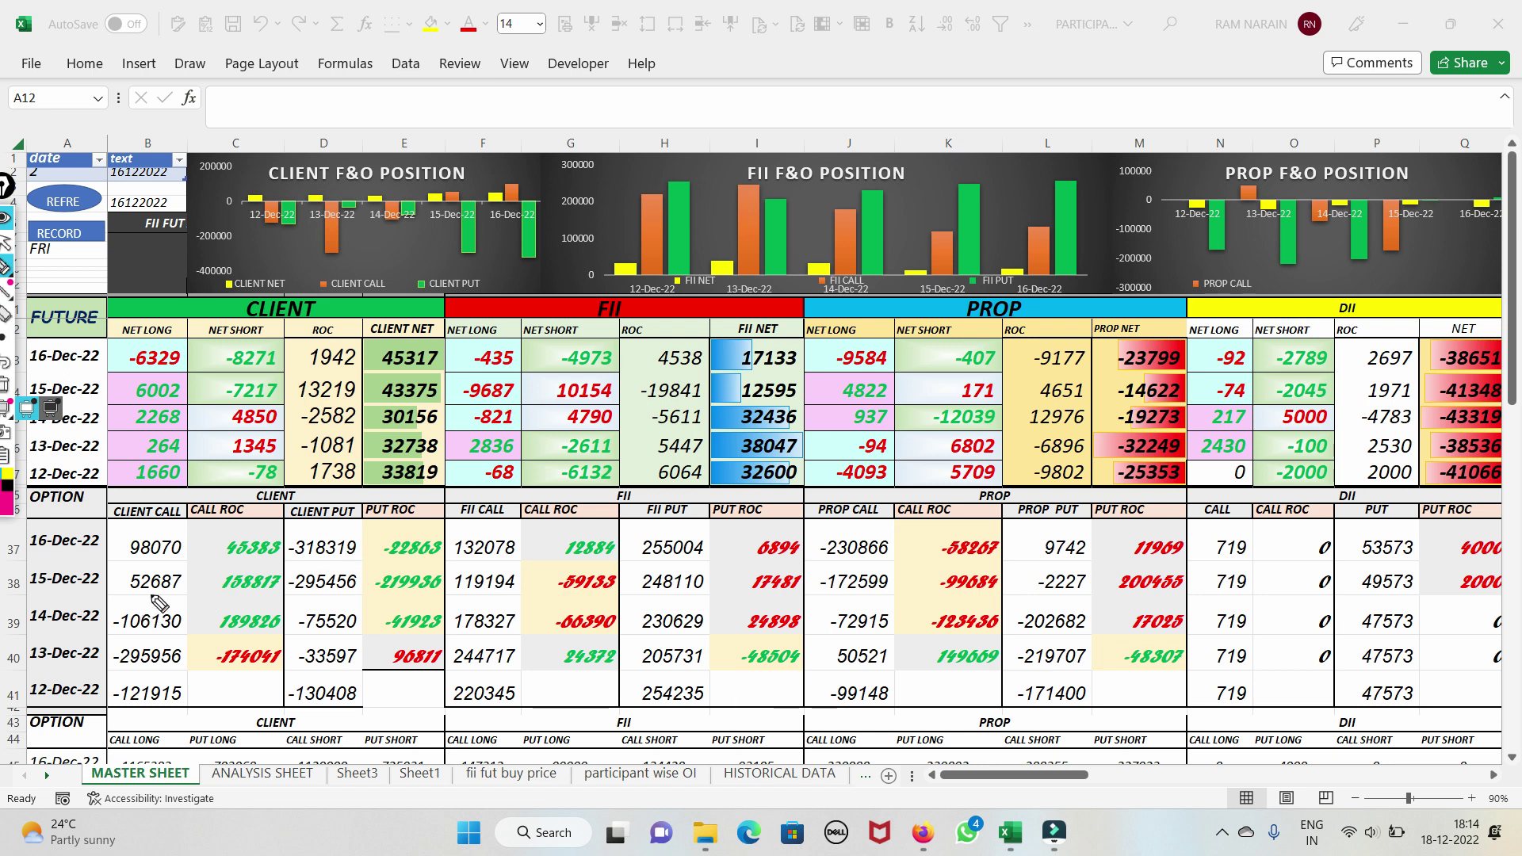
Mark the client call, put and ROC option values for 15 and 16-Dec-22, box the 16-Dec-22 client net short, and erase the marks
{"action": "mouse_move", "coordinate": [178, 565]}
{"action": "left_mouse_down"}
{"action": "mouse_move", "coordinate": [113, 583]}
{"action": "mouse_move", "coordinate": [187, 609]}
{"action": "mouse_move", "coordinate": [195, 588]}
{"action": "mouse_move", "coordinate": [158, 565]}
{"action": "left_mouse_up"}
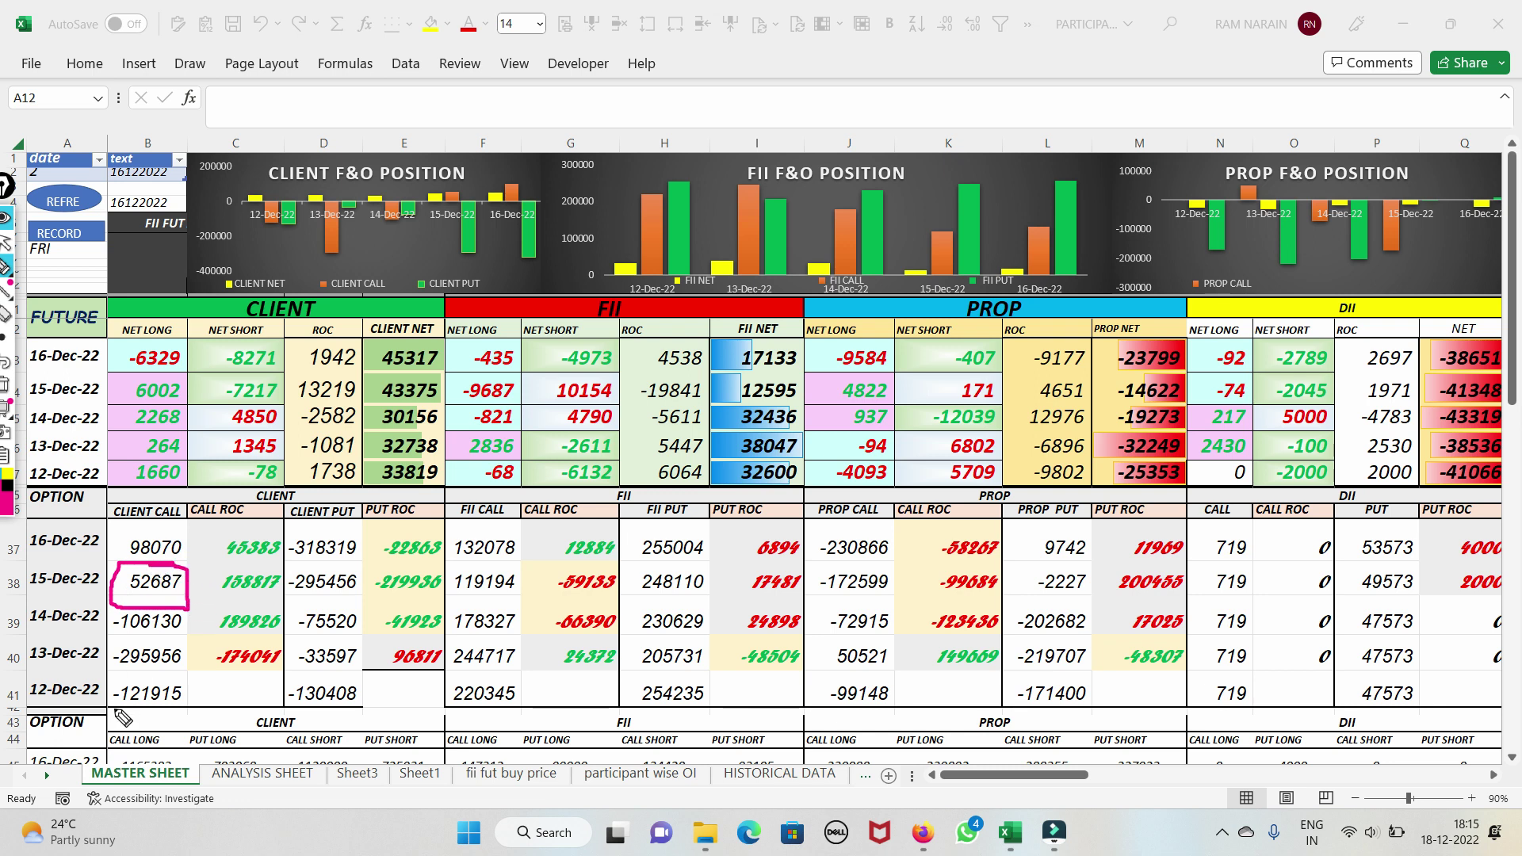
{"action": "left_click_drag", "start_coordinate": [13, 587], "coordinate": [76, 585]}
{"action": "mouse_move", "coordinate": [214, 537]}
{"action": "left_mouse_down"}
{"action": "mouse_move", "coordinate": [292, 549]}
{"action": "mouse_move", "coordinate": [226, 565]}
{"action": "mouse_move", "coordinate": [225, 545]}
{"action": "left_mouse_up"}
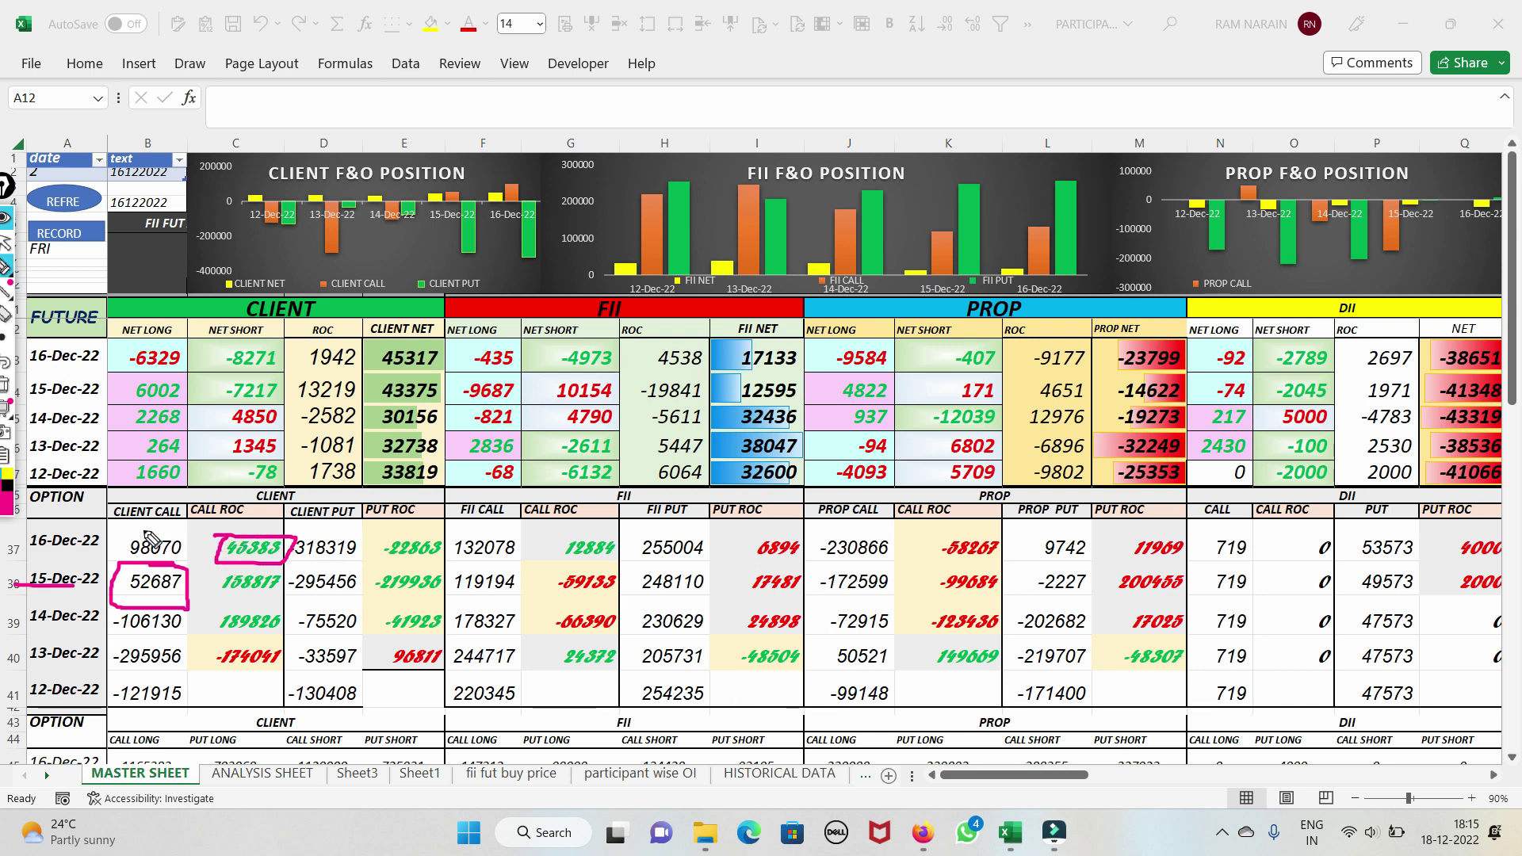
{"action": "left_click_drag", "start_coordinate": [136, 534], "coordinate": [232, 506]}
{"action": "mouse_move", "coordinate": [277, 592]}
{"action": "left_mouse_down"}
{"action": "mouse_move", "coordinate": [340, 594]}
{"action": "mouse_move", "coordinate": [453, 545]}
{"action": "mouse_move", "coordinate": [384, 553]}
{"action": "mouse_move", "coordinate": [394, 564]}
{"action": "left_mouse_up"}
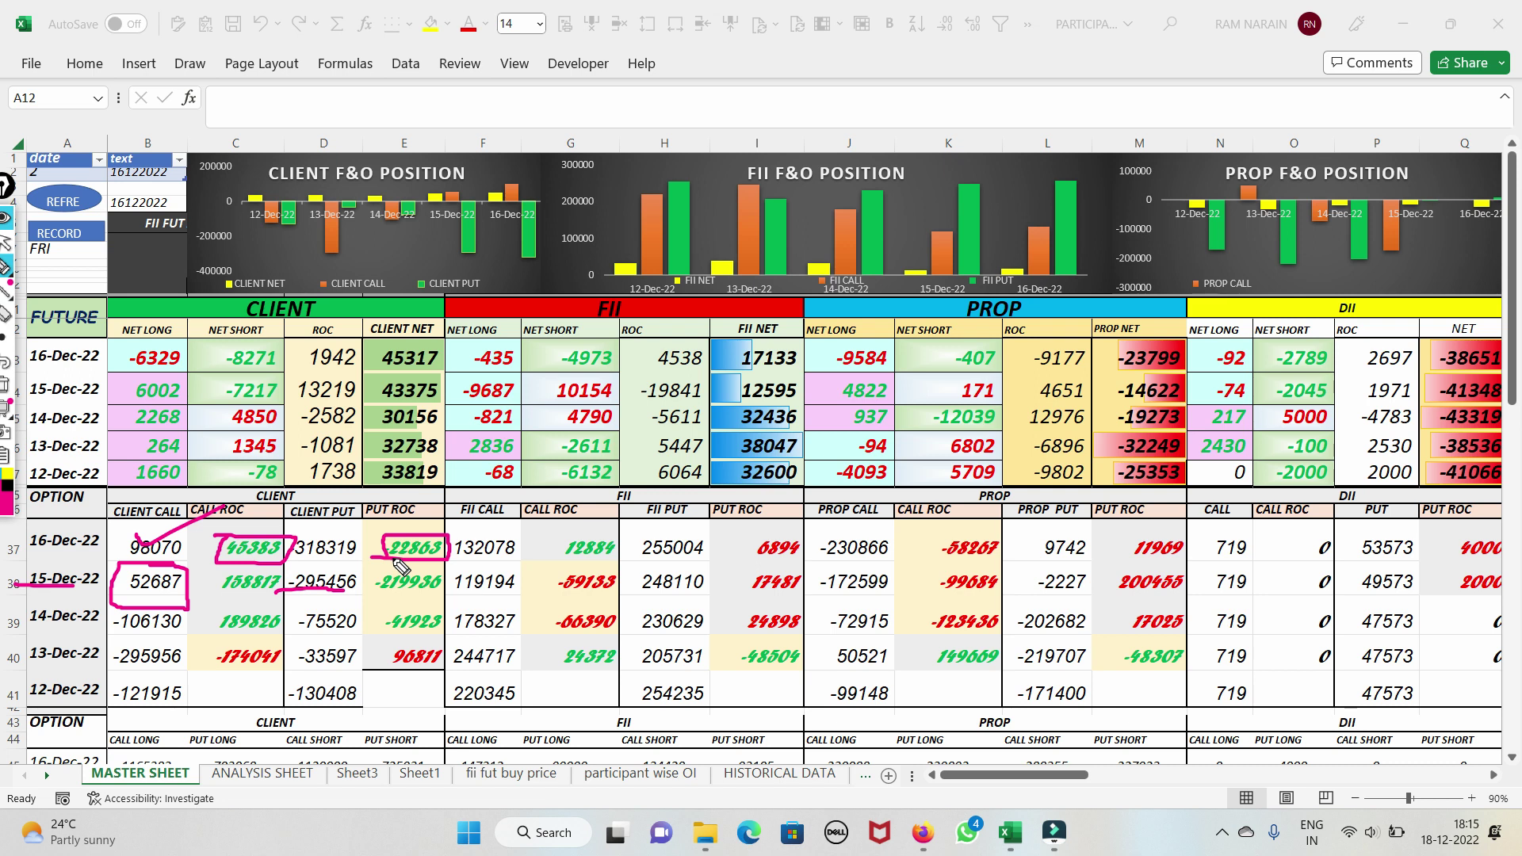
{"action": "mouse_move", "coordinate": [282, 340]}
{"action": "left_mouse_down"}
{"action": "mouse_move", "coordinate": [186, 331]}
{"action": "mouse_move", "coordinate": [196, 374]}
{"action": "mouse_move", "coordinate": [289, 379]}
{"action": "mouse_move", "coordinate": [288, 334]}
{"action": "left_mouse_up"}
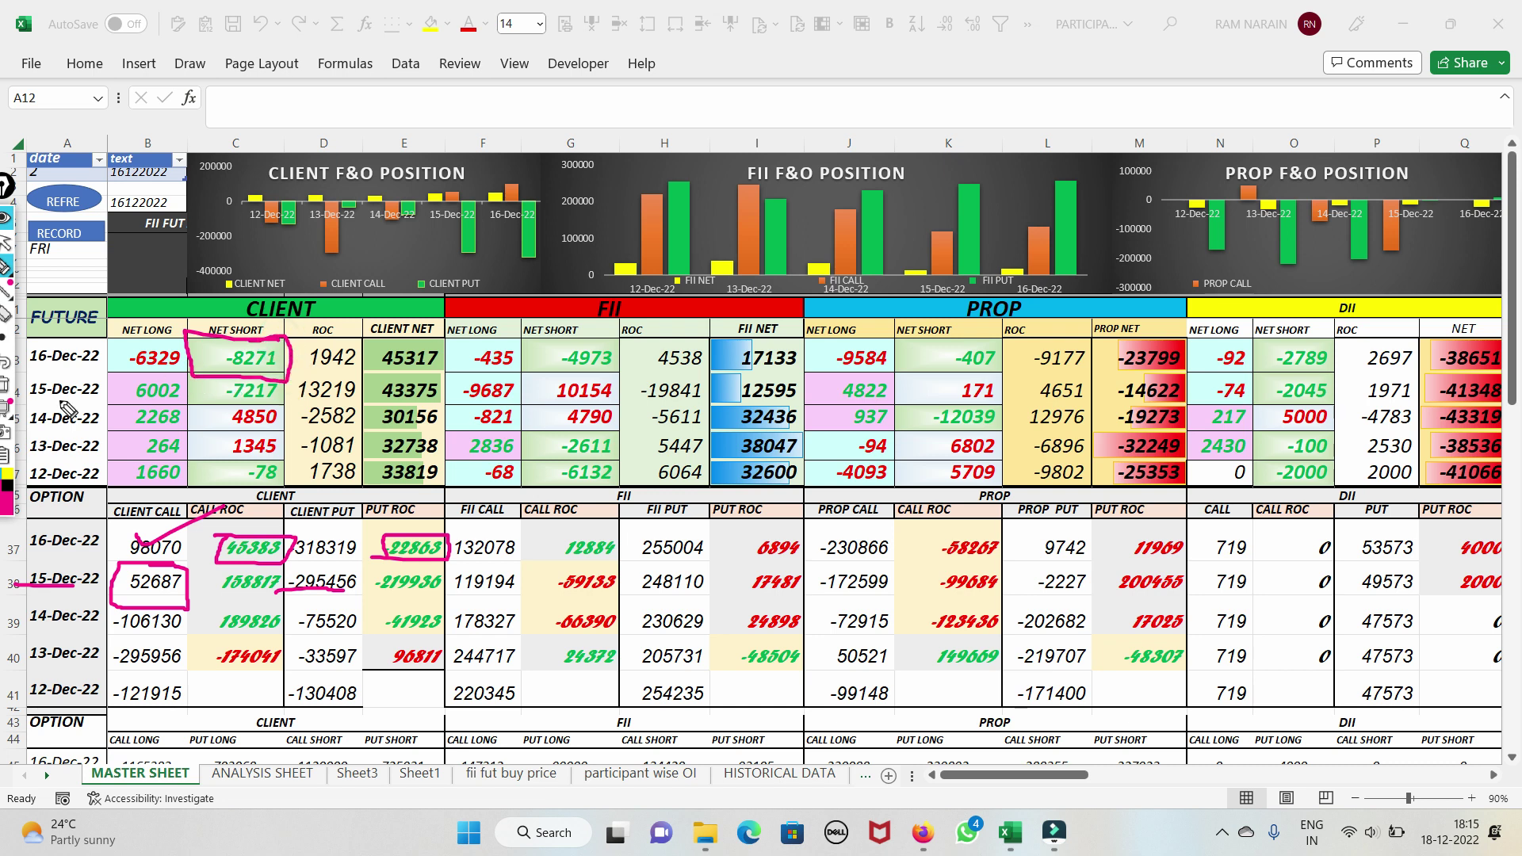
{"action": "left_click", "coordinate": [5, 386]}
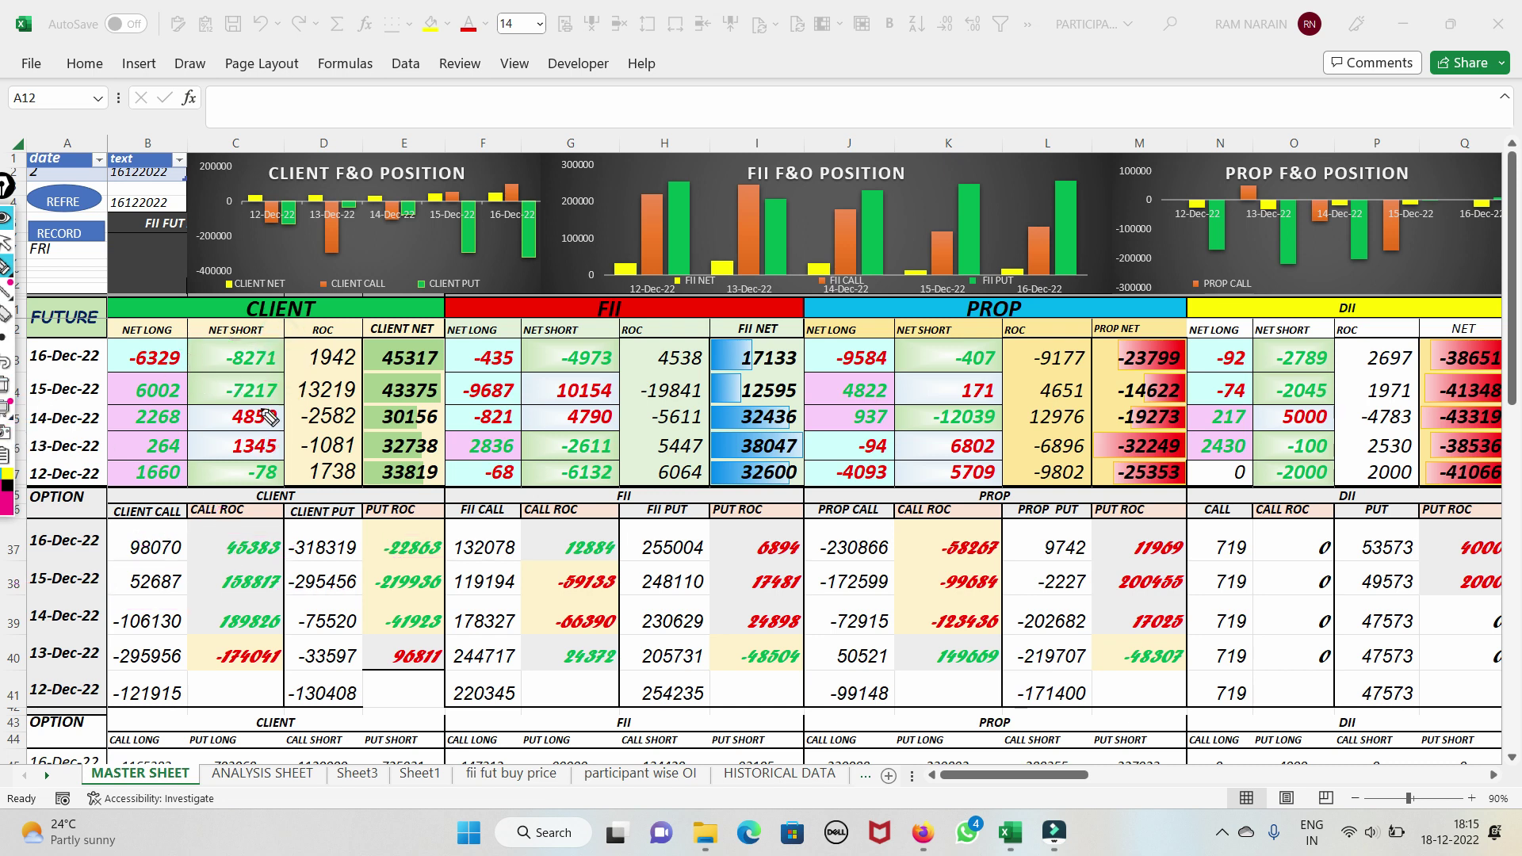
Tick the 16-Dec-22 client net short futures value and the client put and client call option values
{"action": "left_click_drag", "start_coordinate": [227, 357], "coordinate": [311, 317]}
{"action": "left_click_drag", "start_coordinate": [316, 549], "coordinate": [408, 510]}
{"action": "left_click_drag", "start_coordinate": [136, 547], "coordinate": [253, 519]}
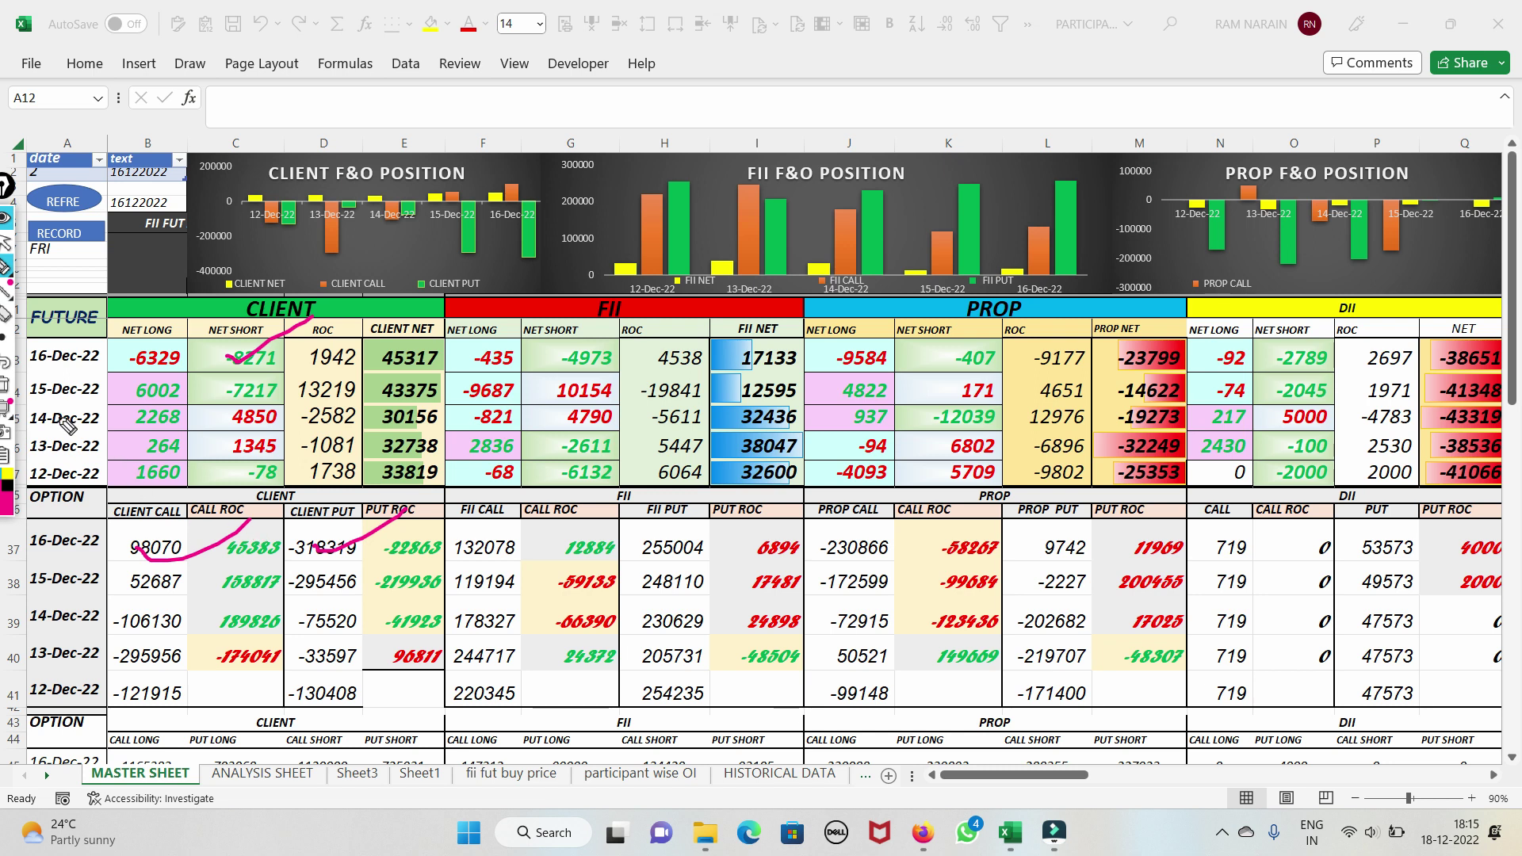
Erase the existing marks, circle the 16-Dec-22 FII call ROC, put ROC and net short futures values, and erase the circles
{"action": "left_click", "coordinate": [5, 385]}
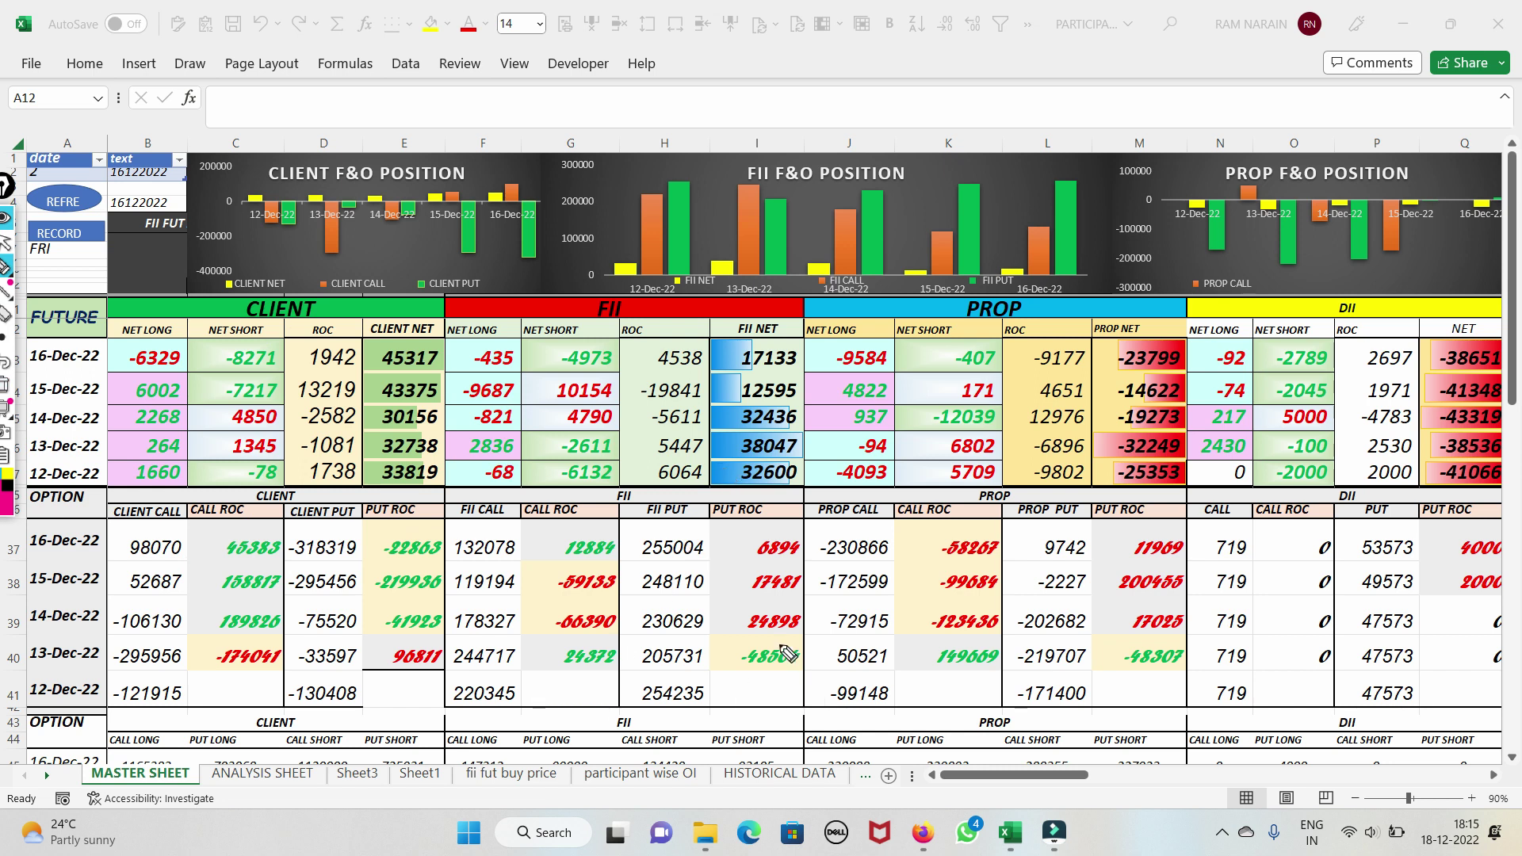
{"action": "mouse_move", "coordinate": [627, 539]}
{"action": "left_mouse_down"}
{"action": "mouse_move", "coordinate": [591, 523]}
{"action": "mouse_move", "coordinate": [559, 569]}
{"action": "mouse_move", "coordinate": [631, 545]}
{"action": "left_mouse_up"}
{"action": "mouse_move", "coordinate": [820, 539]}
{"action": "left_mouse_down"}
{"action": "mouse_move", "coordinate": [785, 533]}
{"action": "mouse_move", "coordinate": [749, 567]}
{"action": "mouse_move", "coordinate": [846, 563]}
{"action": "left_mouse_up"}
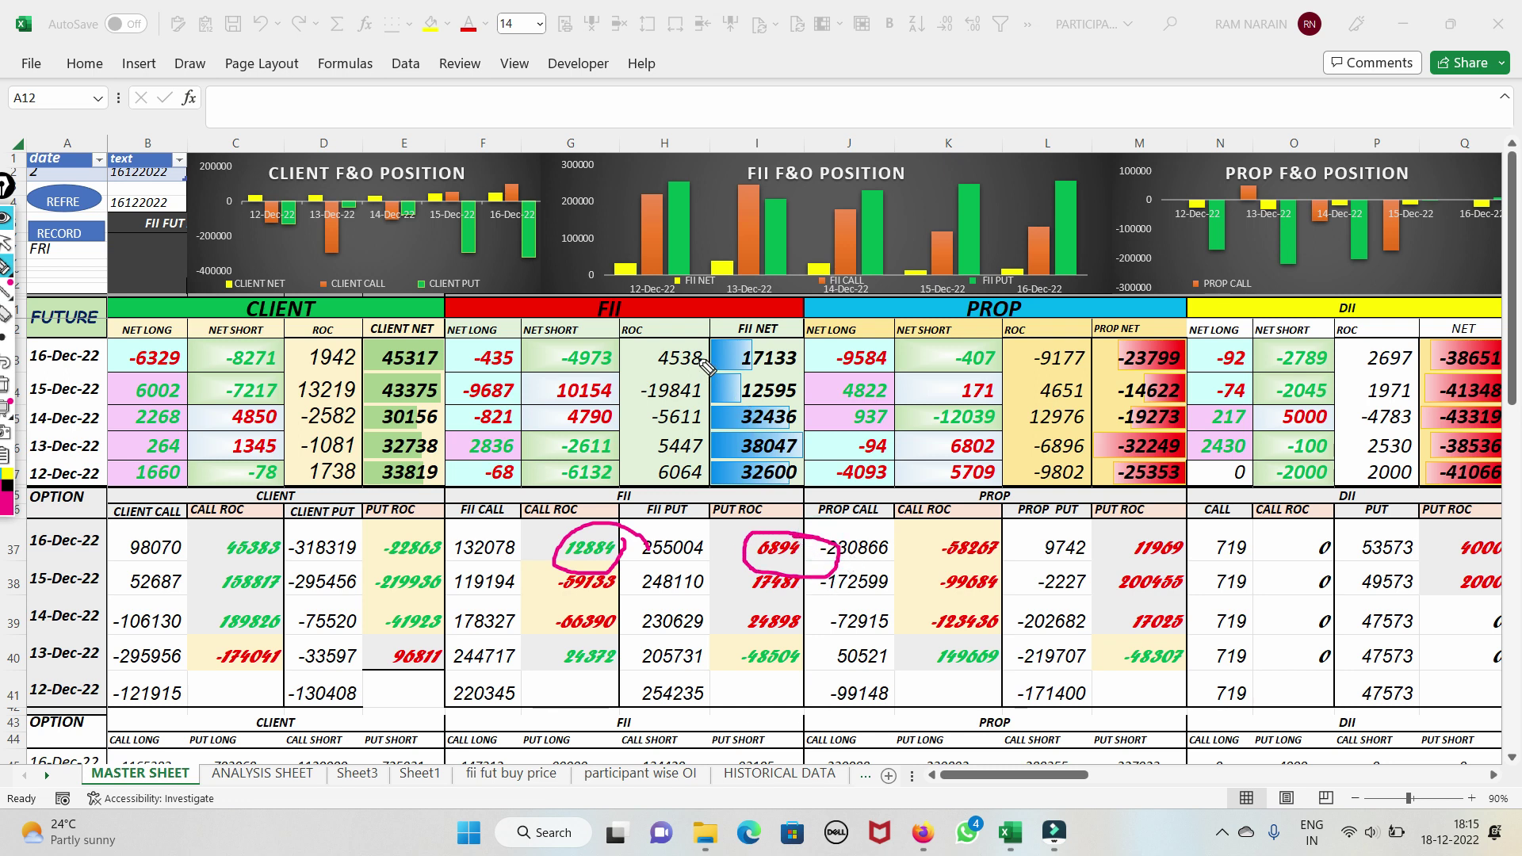
{"action": "mouse_move", "coordinate": [629, 344]}
{"action": "left_mouse_down"}
{"action": "mouse_move", "coordinate": [555, 349]}
{"action": "mouse_move", "coordinate": [543, 392]}
{"action": "mouse_move", "coordinate": [626, 393]}
{"action": "mouse_move", "coordinate": [625, 349]}
{"action": "mouse_move", "coordinate": [603, 344]}
{"action": "left_mouse_up"}
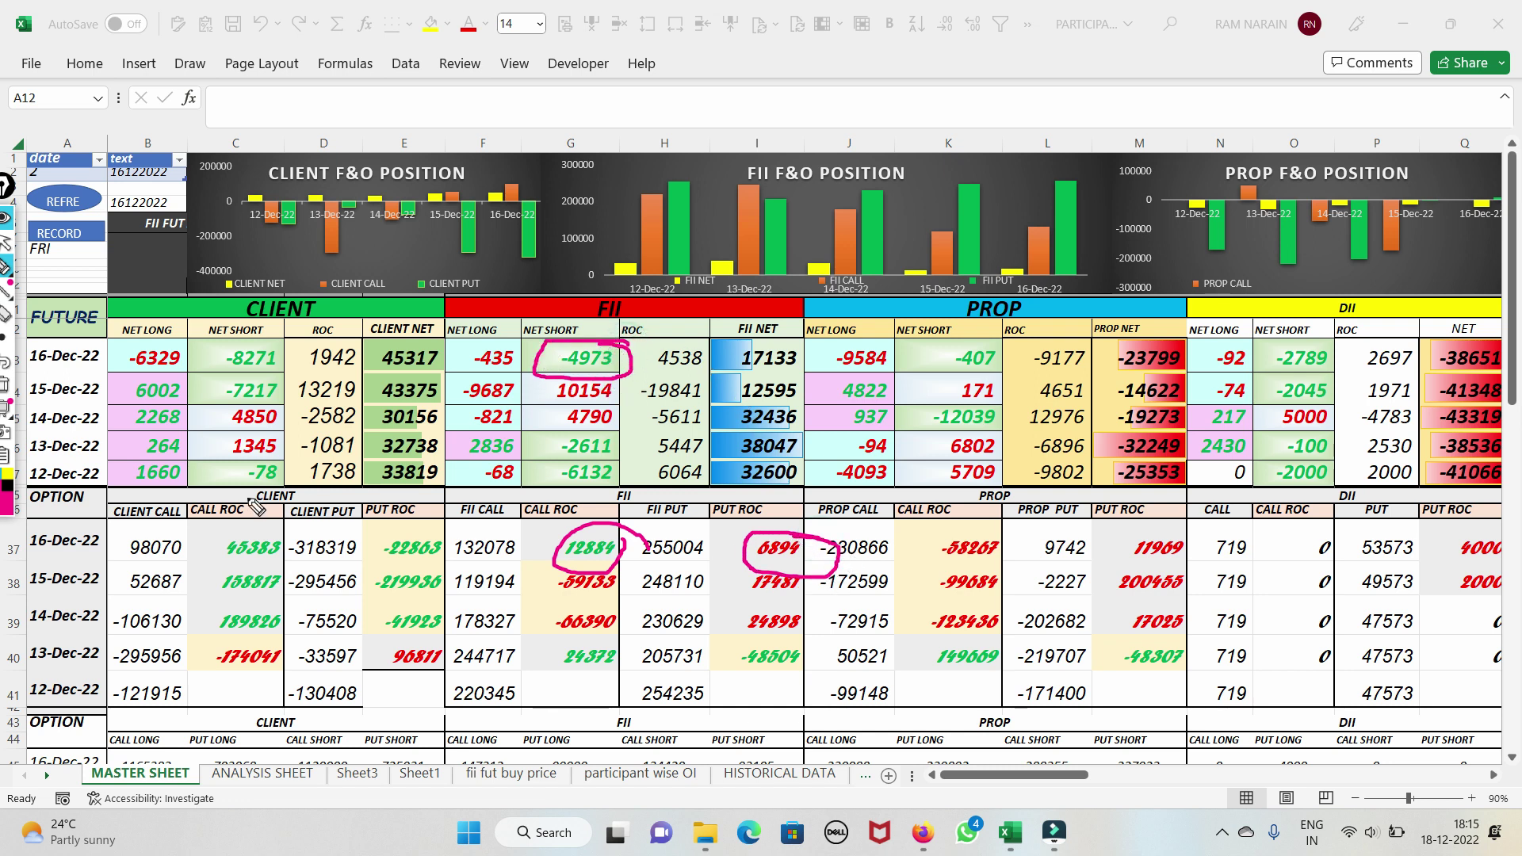
{"action": "left_click", "coordinate": [5, 385]}
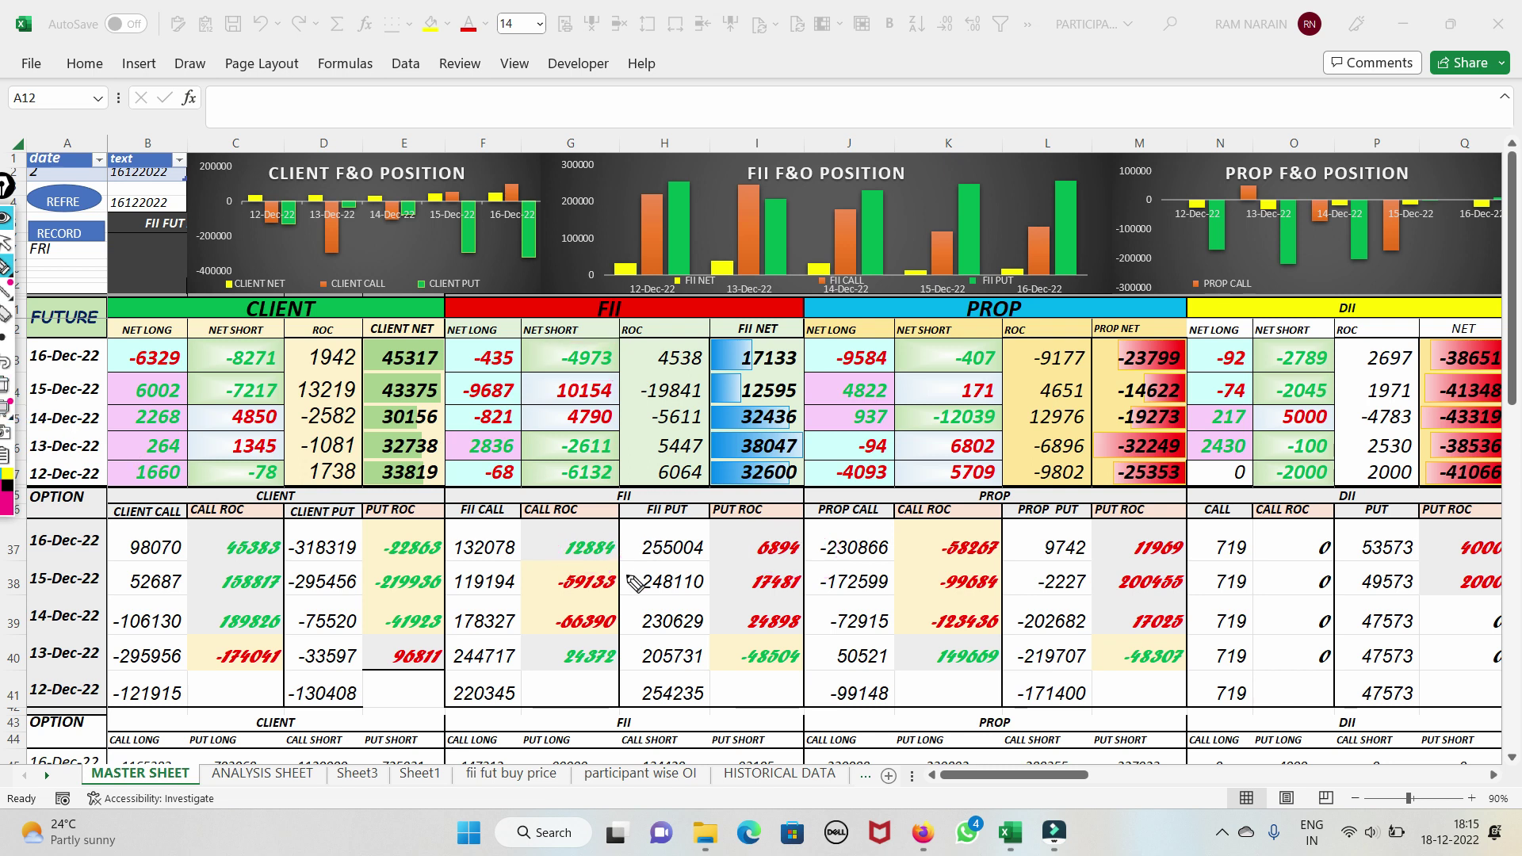
Circle, tick and underline the 16-Dec-22 FII put value, erase the marks, box the same value, and erase the box
{"action": "mouse_move", "coordinate": [723, 545]}
{"action": "left_mouse_down"}
{"action": "mouse_move", "coordinate": [646, 533]}
{"action": "mouse_move", "coordinate": [647, 556]}
{"action": "mouse_move", "coordinate": [713, 563]}
{"action": "mouse_move", "coordinate": [741, 546]}
{"action": "mouse_move", "coordinate": [696, 545]}
{"action": "mouse_move", "coordinate": [781, 488]}
{"action": "left_mouse_up"}
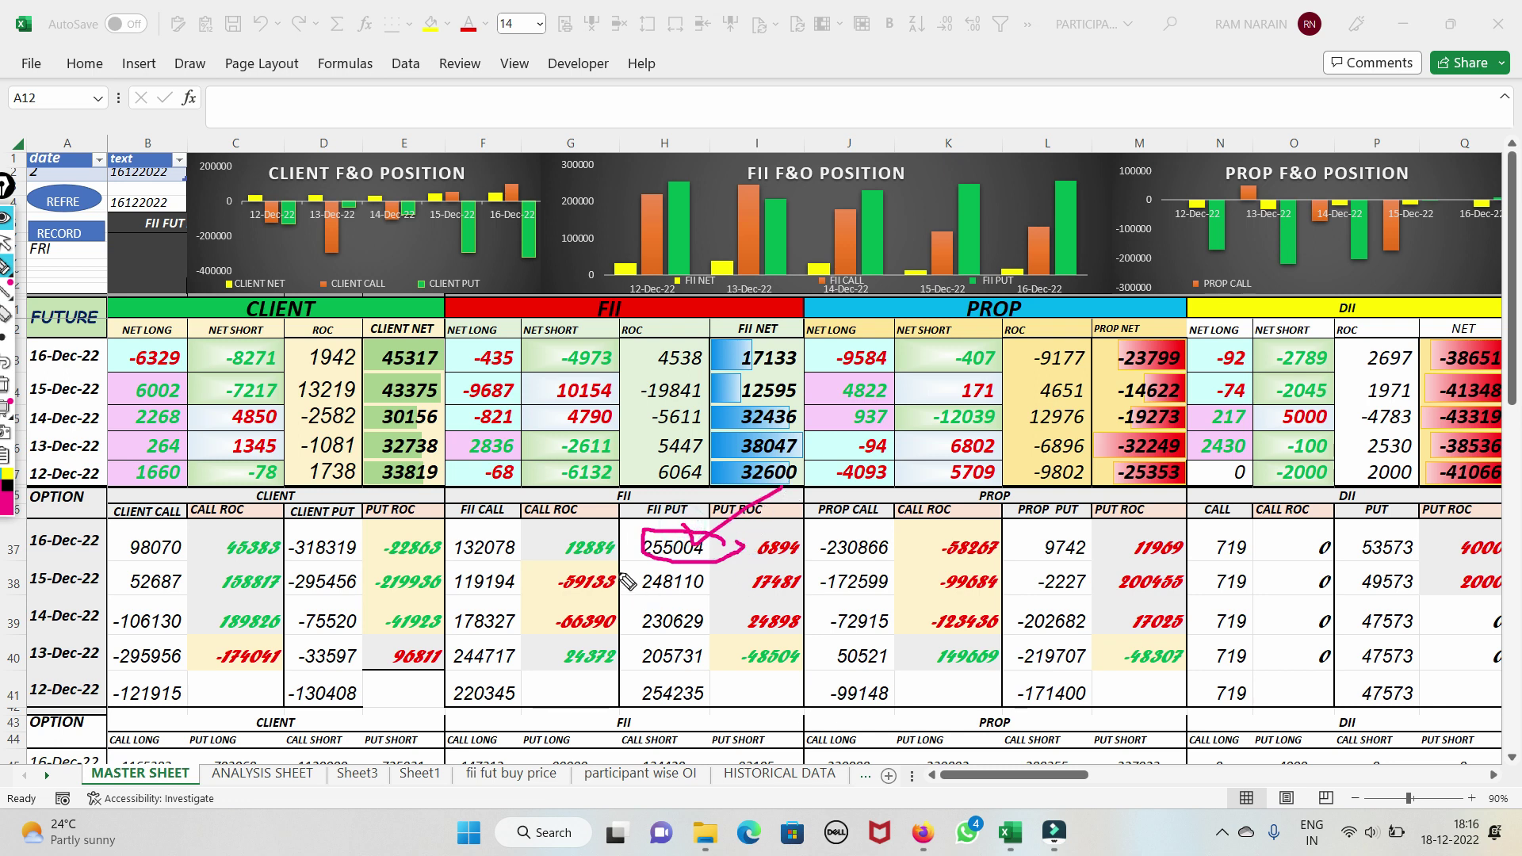
{"action": "left_click_drag", "start_coordinate": [630, 565], "coordinate": [670, 558]}
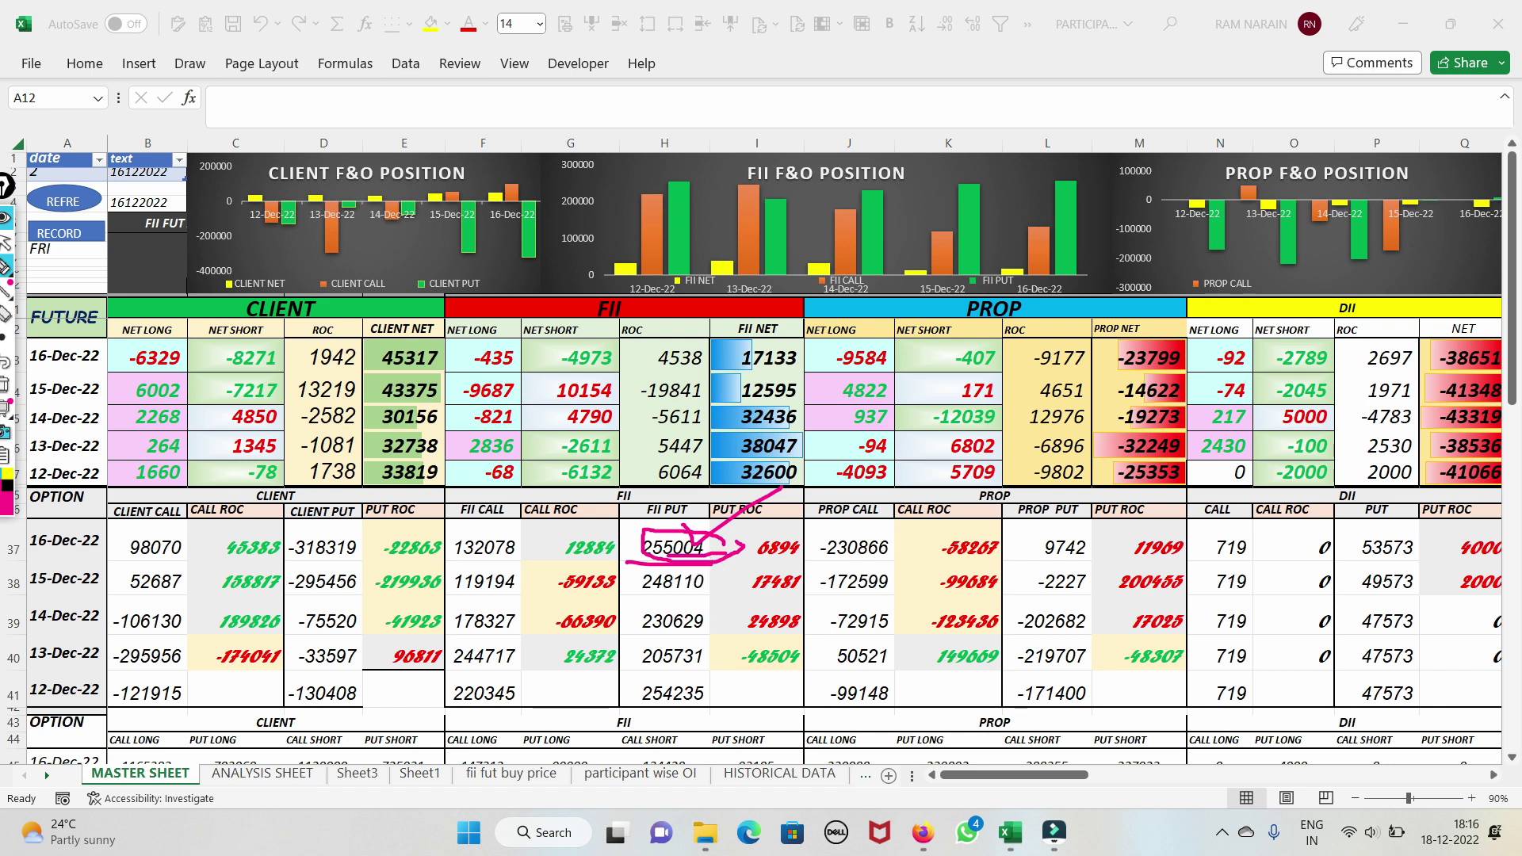
{"action": "left_click", "coordinate": [5, 385]}
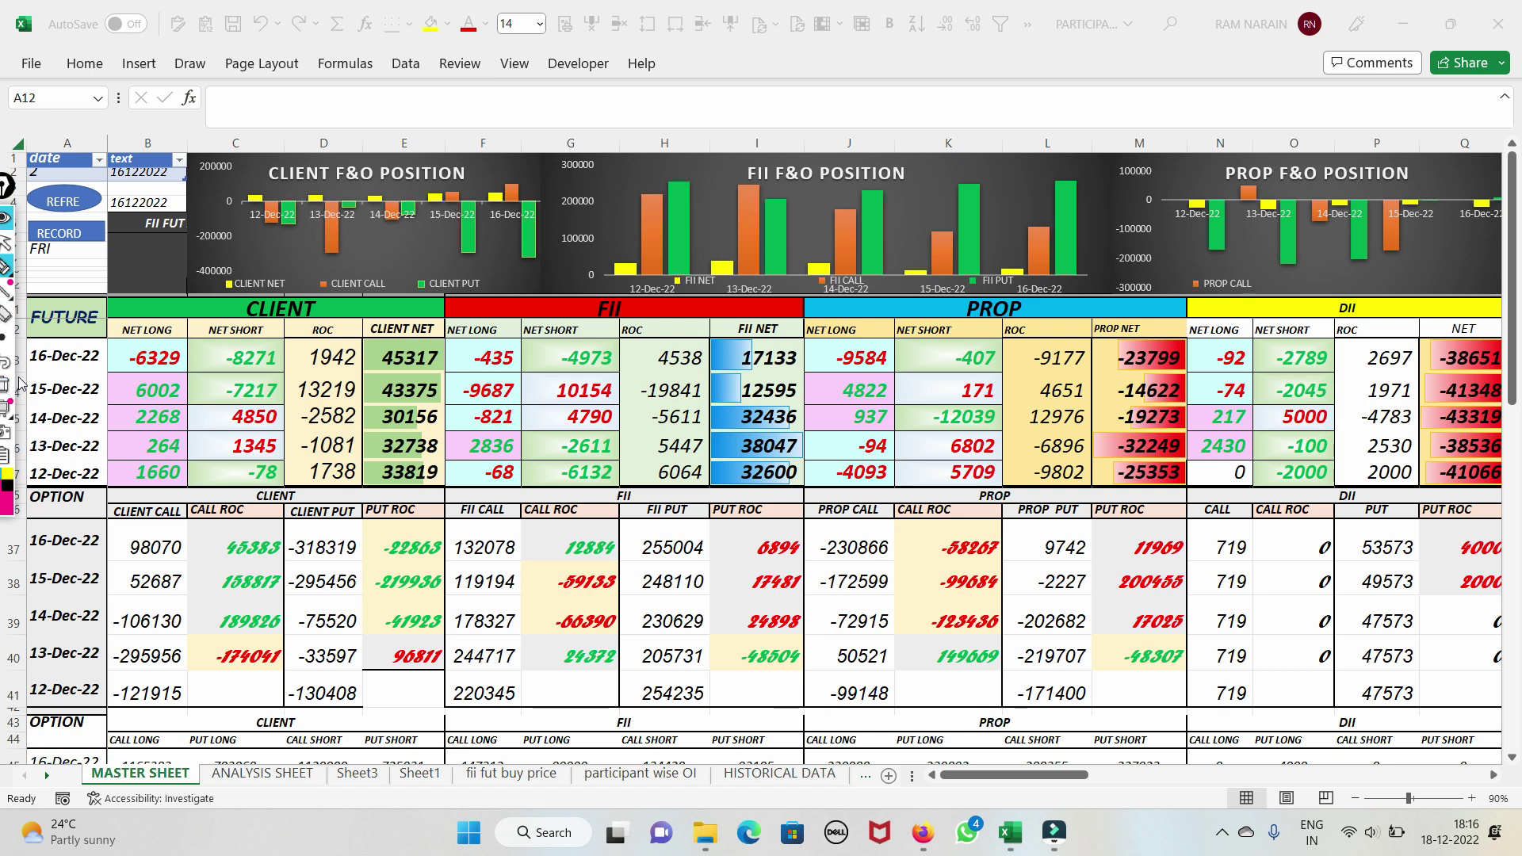
{"action": "mouse_move", "coordinate": [635, 537]}
{"action": "left_mouse_down"}
{"action": "mouse_move", "coordinate": [710, 542]}
{"action": "mouse_move", "coordinate": [713, 570]}
{"action": "mouse_move", "coordinate": [642, 569]}
{"action": "mouse_move", "coordinate": [633, 549]}
{"action": "mouse_move", "coordinate": [719, 543]}
{"action": "left_mouse_up"}
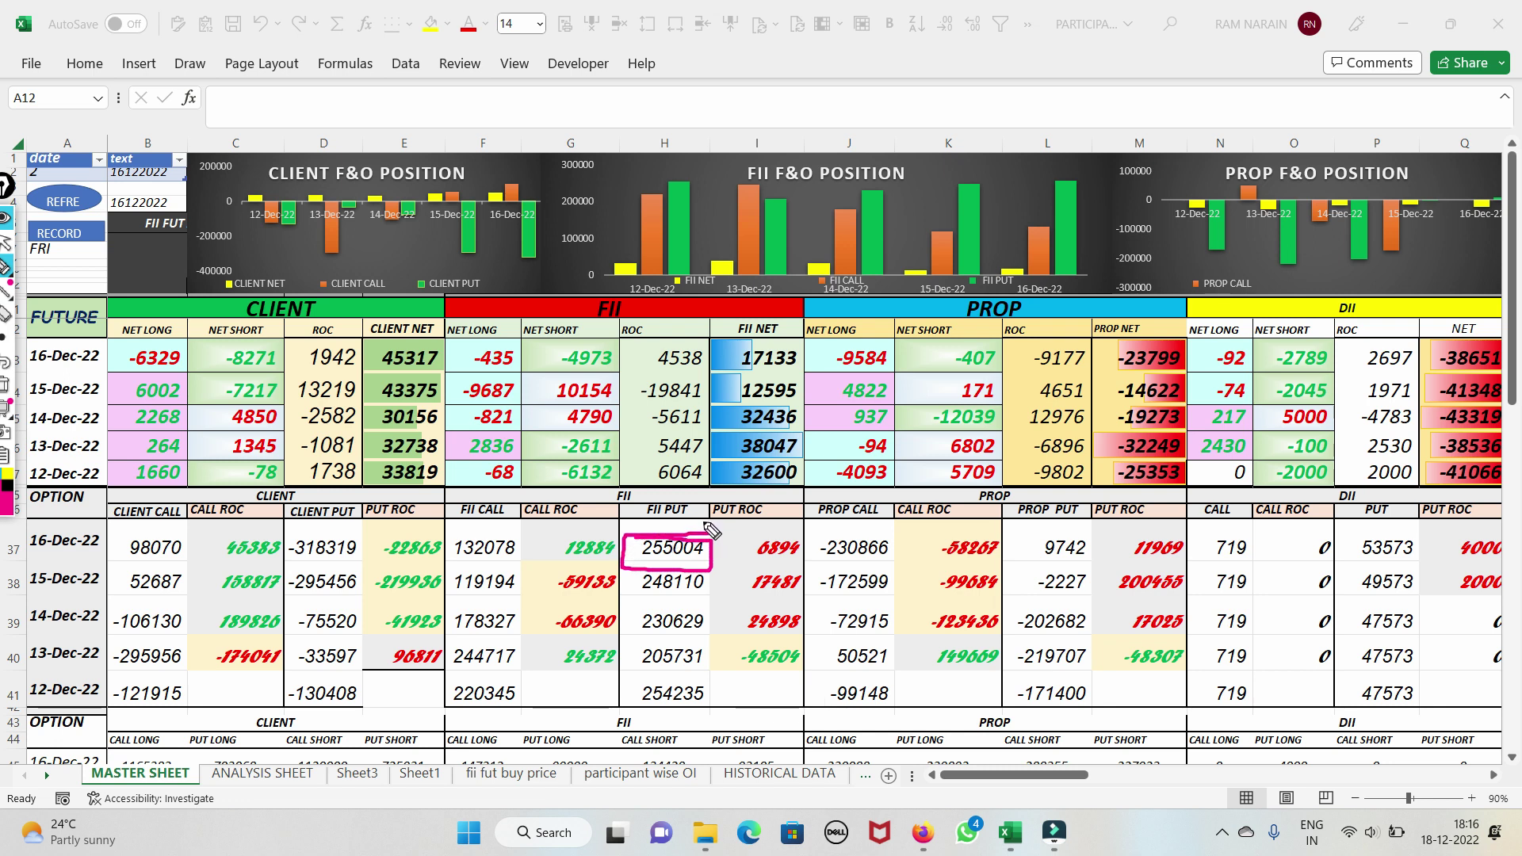
{"action": "left_click", "coordinate": [6, 385]}
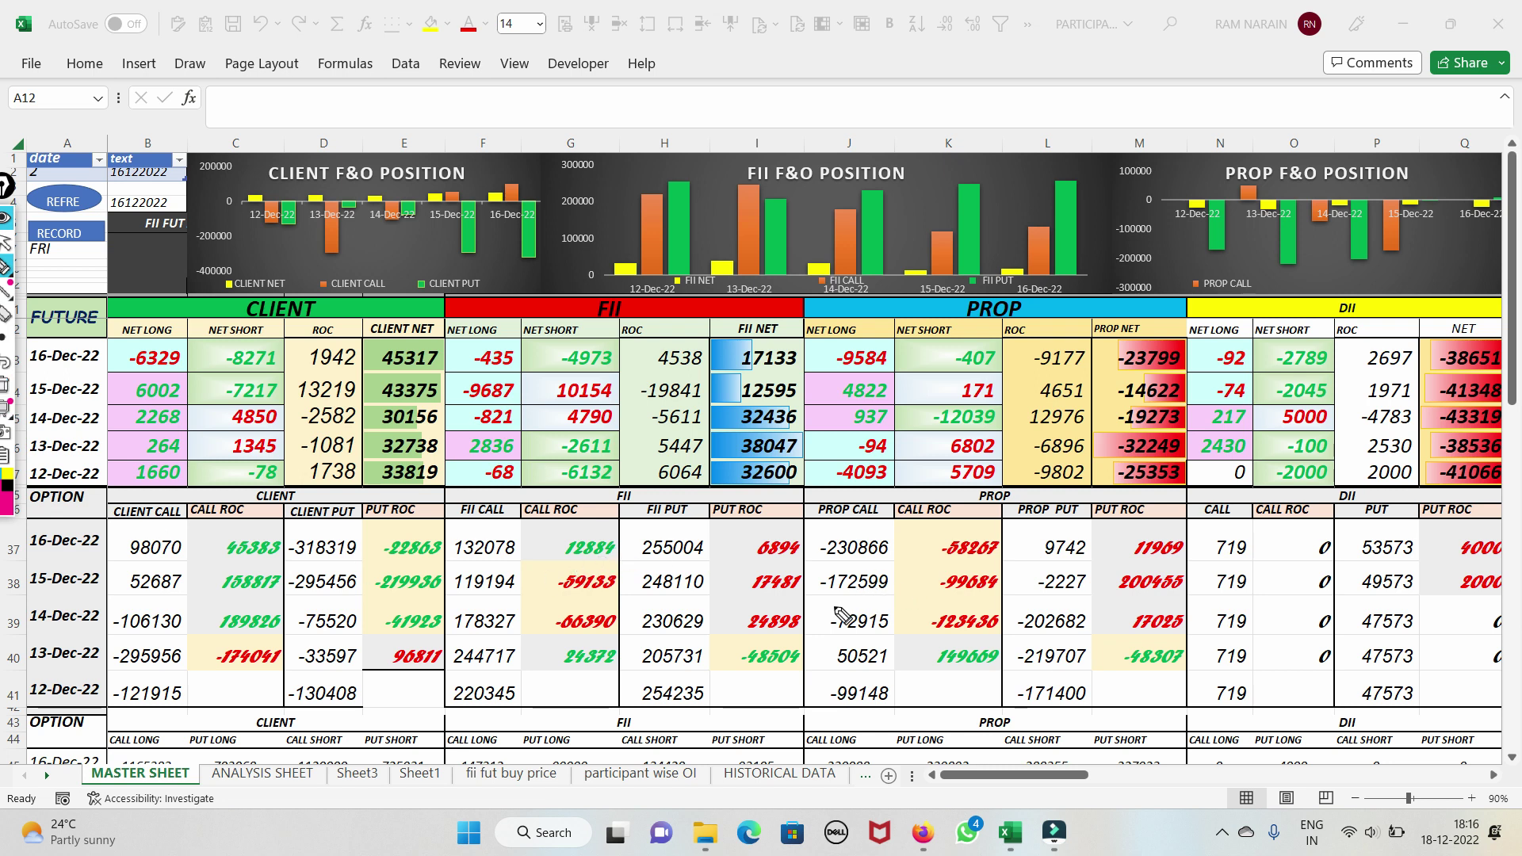
Box the 15-Dec-22 PROP call, tick that row, circle and tick the 16-Dec-22 PROP call ROC, and tick that date's PROP call and futures net long
{"action": "mouse_move", "coordinate": [811, 598]}
{"action": "left_mouse_down"}
{"action": "mouse_move", "coordinate": [880, 600]}
{"action": "mouse_move", "coordinate": [892, 574]}
{"action": "mouse_move", "coordinate": [816, 597]}
{"action": "left_mouse_up"}
{"action": "left_click_drag", "start_coordinate": [11, 579], "coordinate": [159, 530]}
{"action": "mouse_move", "coordinate": [1041, 547]}
{"action": "left_mouse_down"}
{"action": "mouse_move", "coordinate": [966, 534]}
{"action": "mouse_move", "coordinate": [942, 560]}
{"action": "mouse_move", "coordinate": [1018, 579]}
{"action": "mouse_move", "coordinate": [1015, 541]}
{"action": "mouse_move", "coordinate": [967, 530]}
{"action": "mouse_move", "coordinate": [1030, 506]}
{"action": "left_mouse_up"}
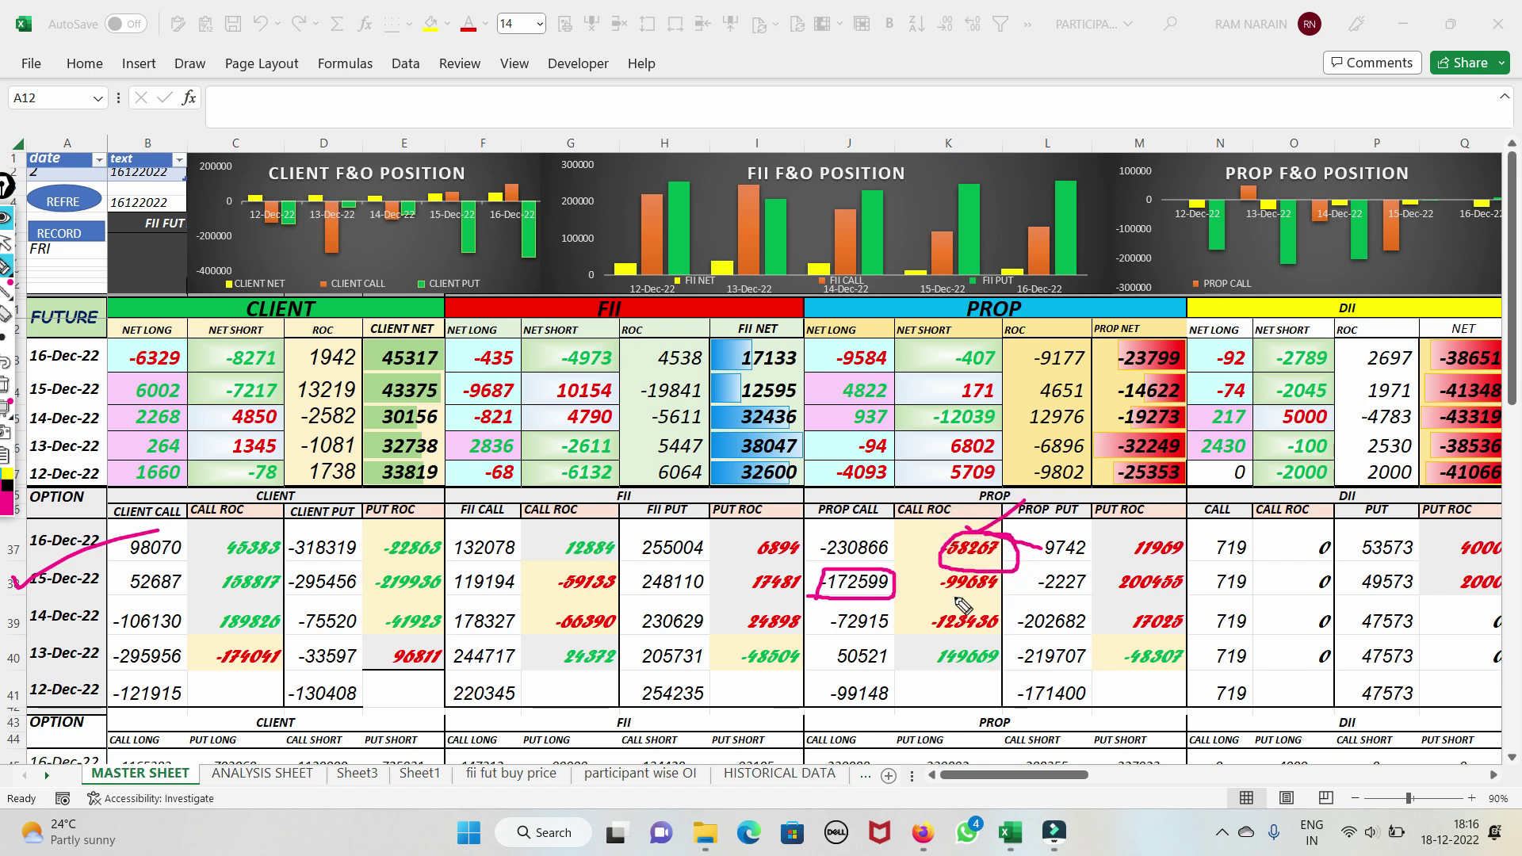
{"action": "left_click_drag", "start_coordinate": [845, 537], "coordinate": [894, 505]}
{"action": "mouse_move", "coordinate": [833, 357]}
{"action": "left_mouse_down"}
{"action": "mouse_move", "coordinate": [844, 367]}
{"action": "mouse_move", "coordinate": [888, 330]}
{"action": "left_mouse_up"}
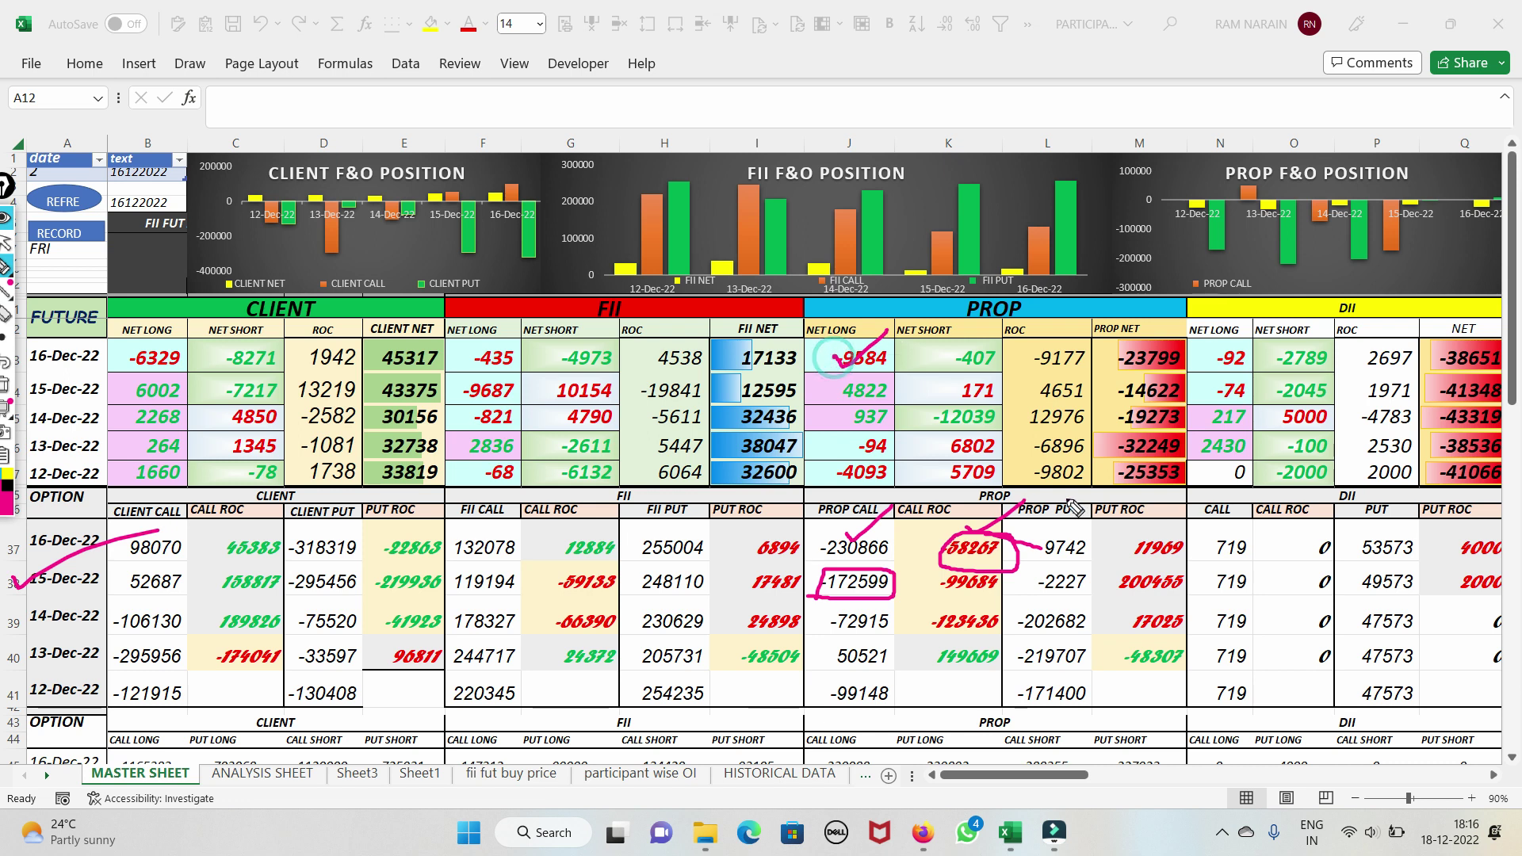
Mark the 15-Dec-22 PROP put, 16-Dec-22 put ROC and 13 and 14-Dec-22 PROP call values, and erase all the marks
{"action": "mouse_move", "coordinate": [1100, 570]}
{"action": "left_mouse_down"}
{"action": "mouse_move", "coordinate": [1045, 576]}
{"action": "mouse_move", "coordinate": [1043, 608]}
{"action": "mouse_move", "coordinate": [1097, 609]}
{"action": "mouse_move", "coordinate": [1098, 564]}
{"action": "mouse_move", "coordinate": [1179, 562]}
{"action": "left_mouse_up"}
{"action": "left_click_drag", "start_coordinate": [1088, 533], "coordinate": [1053, 533]}
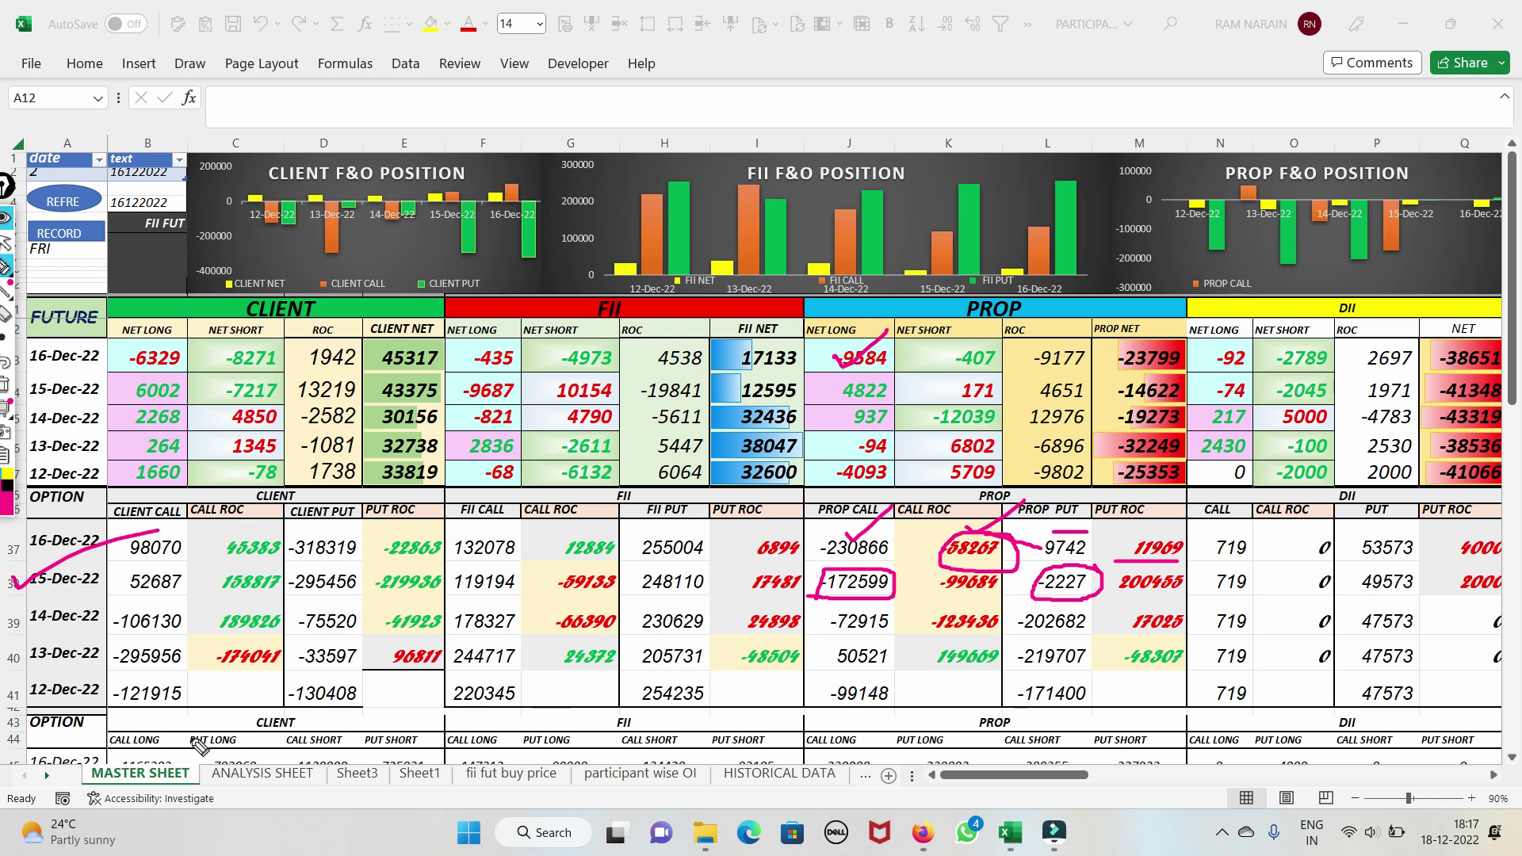
{"action": "left_click_drag", "start_coordinate": [33, 648], "coordinate": [165, 651]}
{"action": "mouse_move", "coordinate": [894, 644]}
{"action": "left_mouse_down"}
{"action": "mouse_move", "coordinate": [847, 631]}
{"action": "mouse_move", "coordinate": [821, 676]}
{"action": "mouse_move", "coordinate": [896, 670]}
{"action": "mouse_move", "coordinate": [892, 644]}
{"action": "left_mouse_up"}
{"action": "left_click_drag", "start_coordinate": [803, 624], "coordinate": [896, 622]}
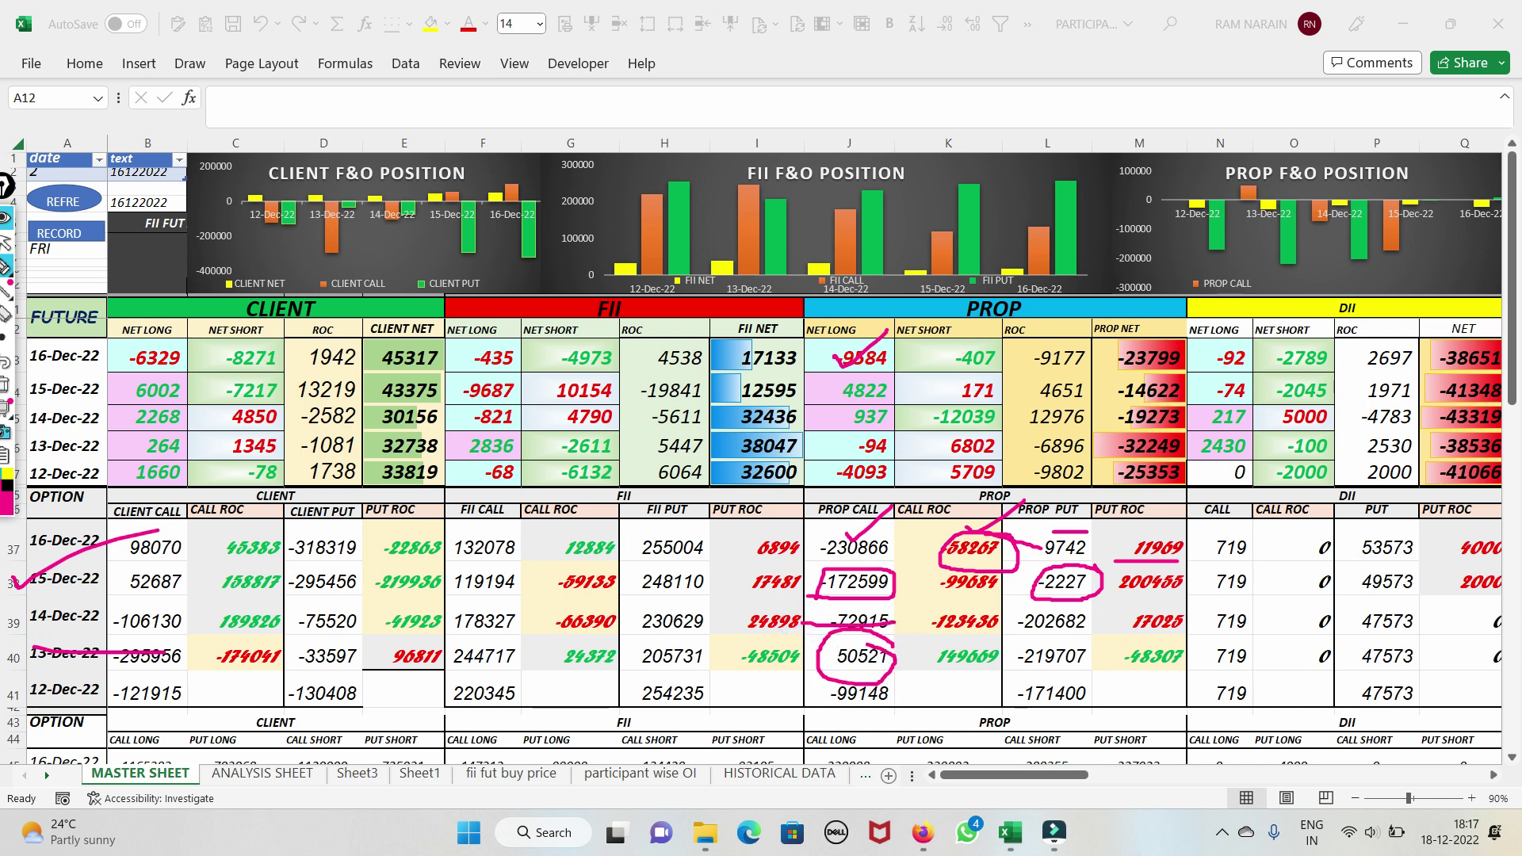
{"action": "left_click", "coordinate": [5, 386]}
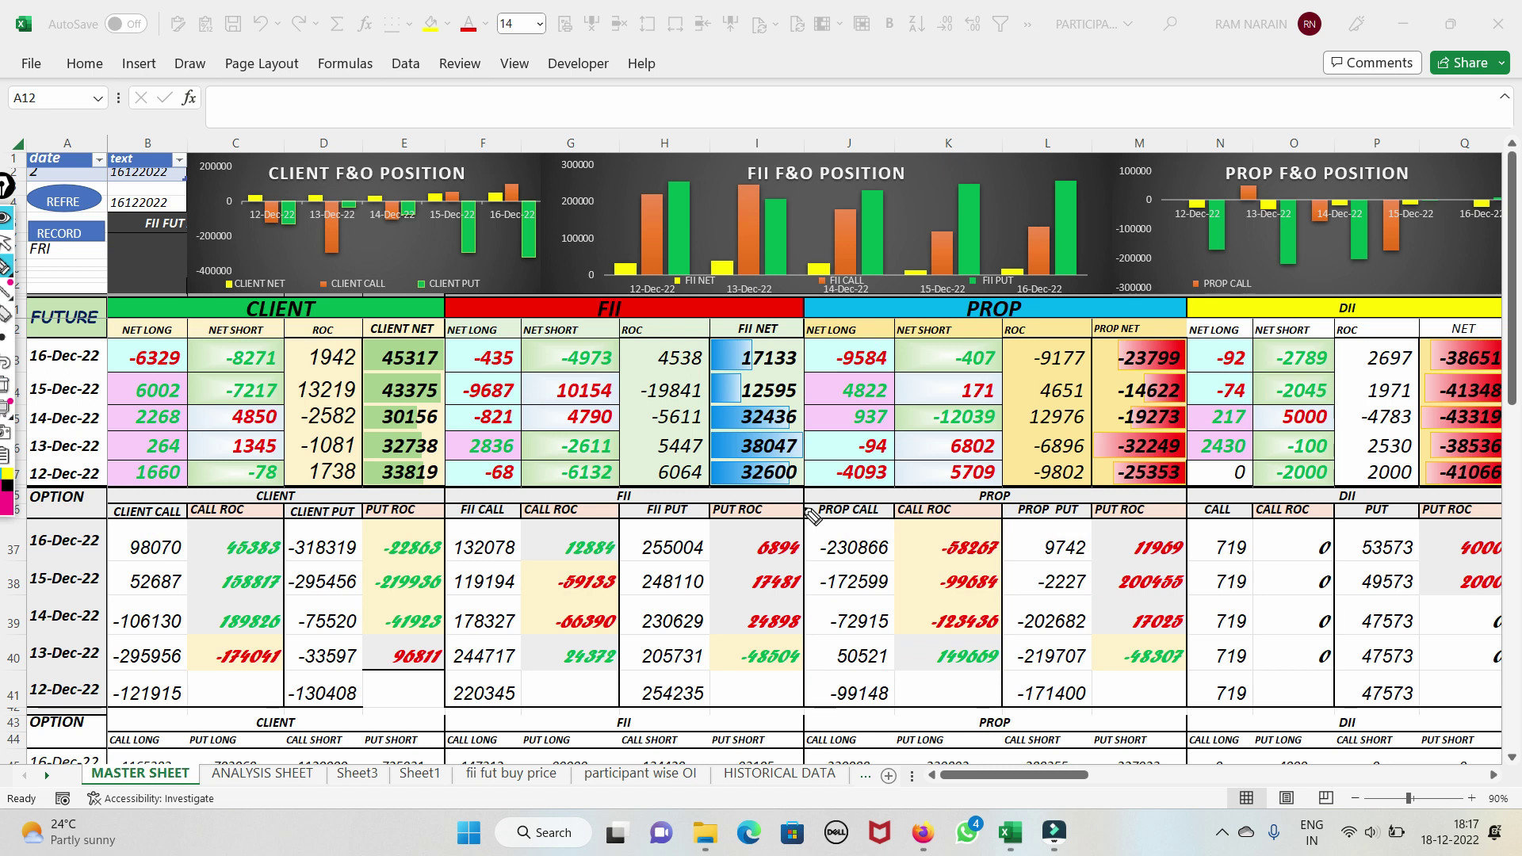
Circle the 16-Dec-22 PROP put value and tick its put ROC, switch to the nseoptionchain workbook, and erase the marks
{"action": "mouse_move", "coordinate": [1091, 541]}
{"action": "left_mouse_down"}
{"action": "mouse_move", "coordinate": [1032, 539]}
{"action": "mouse_move", "coordinate": [1035, 565]}
{"action": "mouse_move", "coordinate": [1097, 545]}
{"action": "mouse_move", "coordinate": [1119, 608]}
{"action": "mouse_move", "coordinate": [1161, 533]}
{"action": "left_mouse_up"}
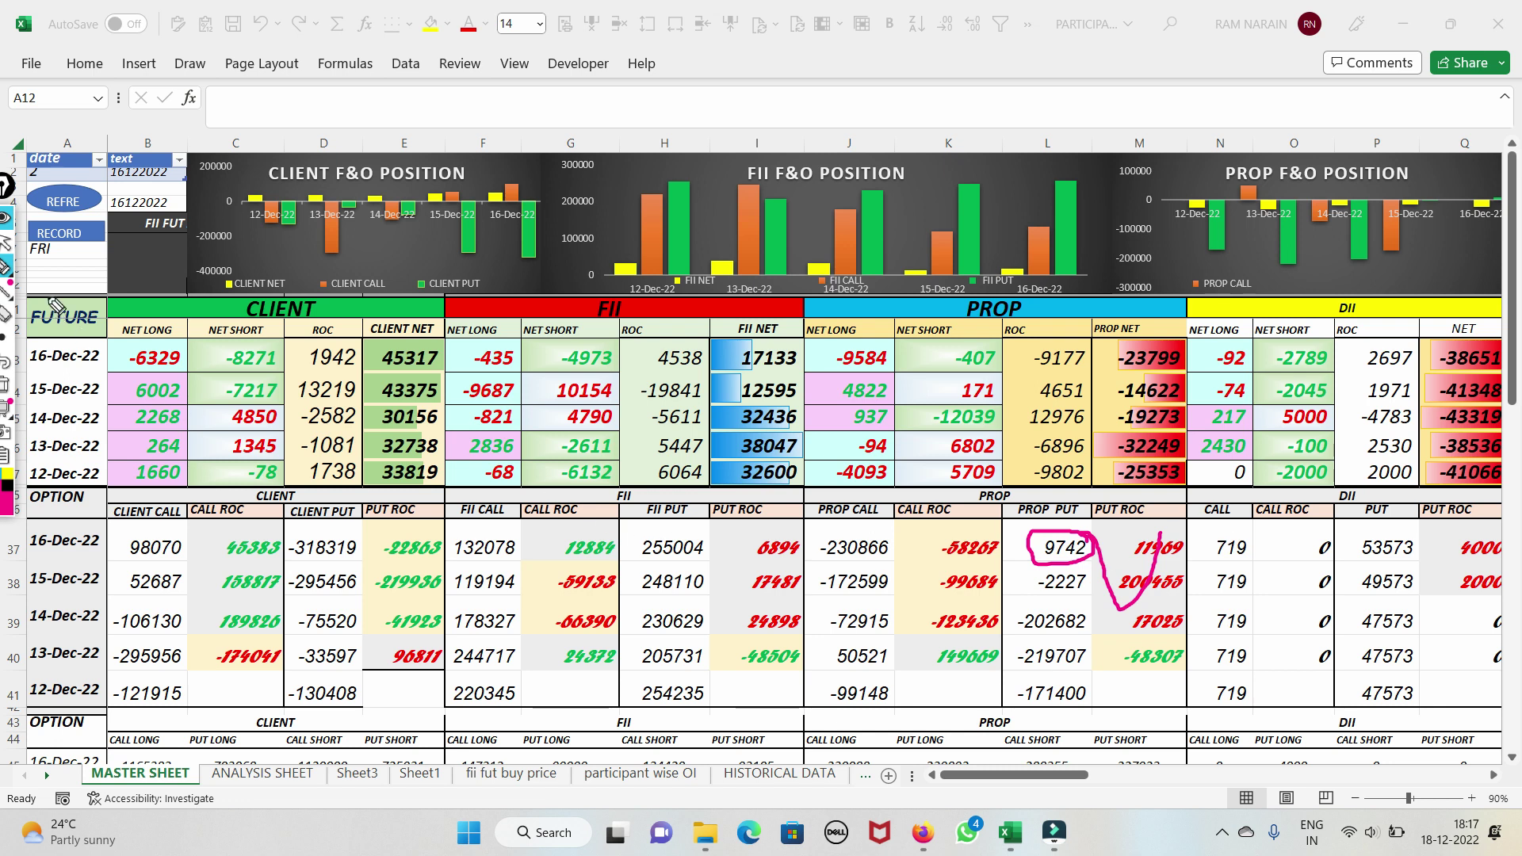
{"action": "mouse_move", "coordinate": [1009, 833]}
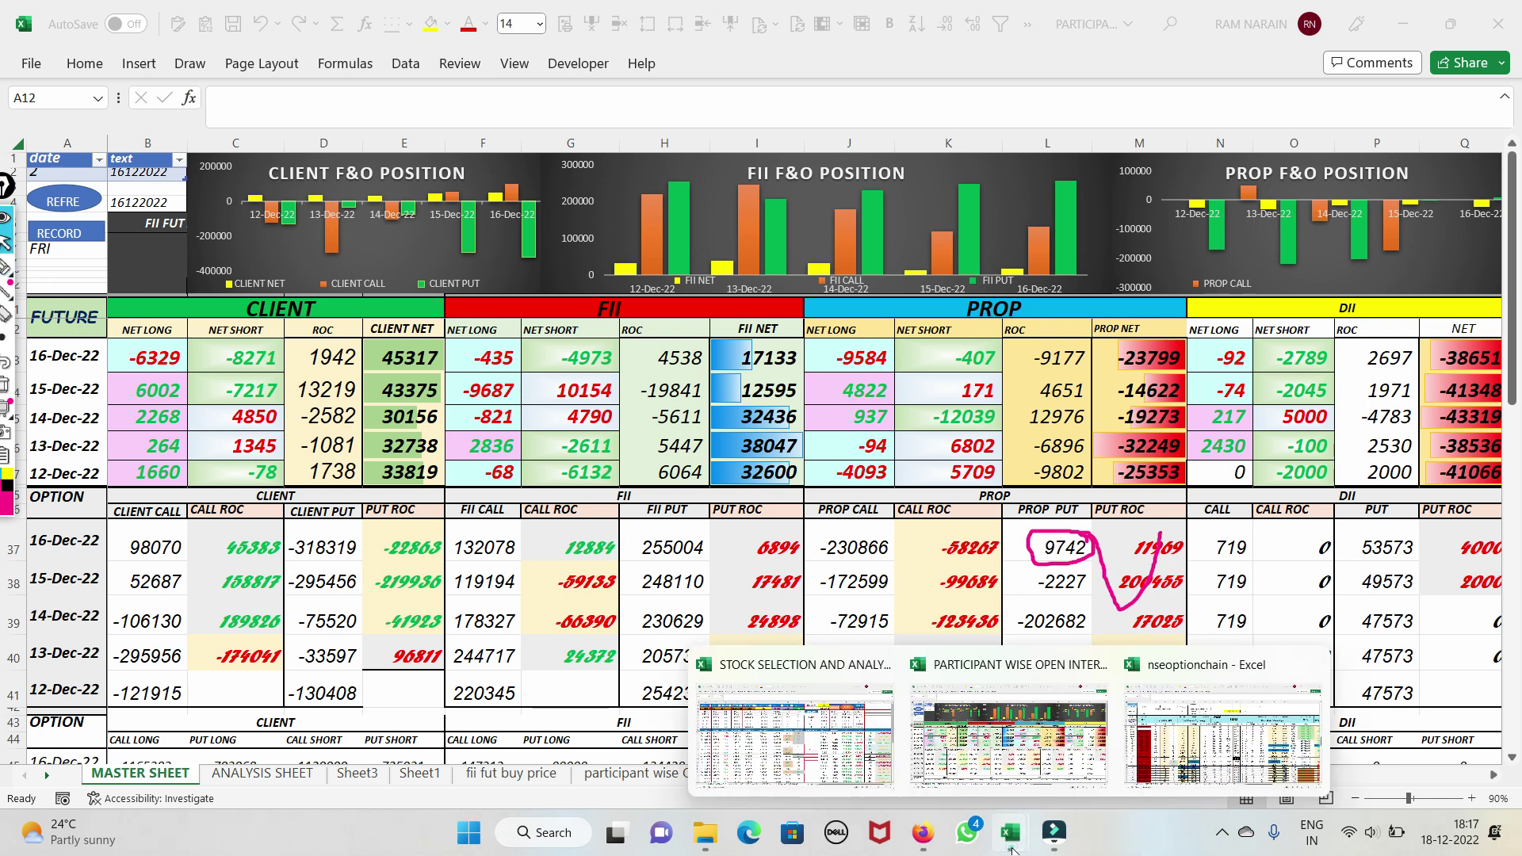
{"action": "left_click", "coordinate": [1188, 747]}
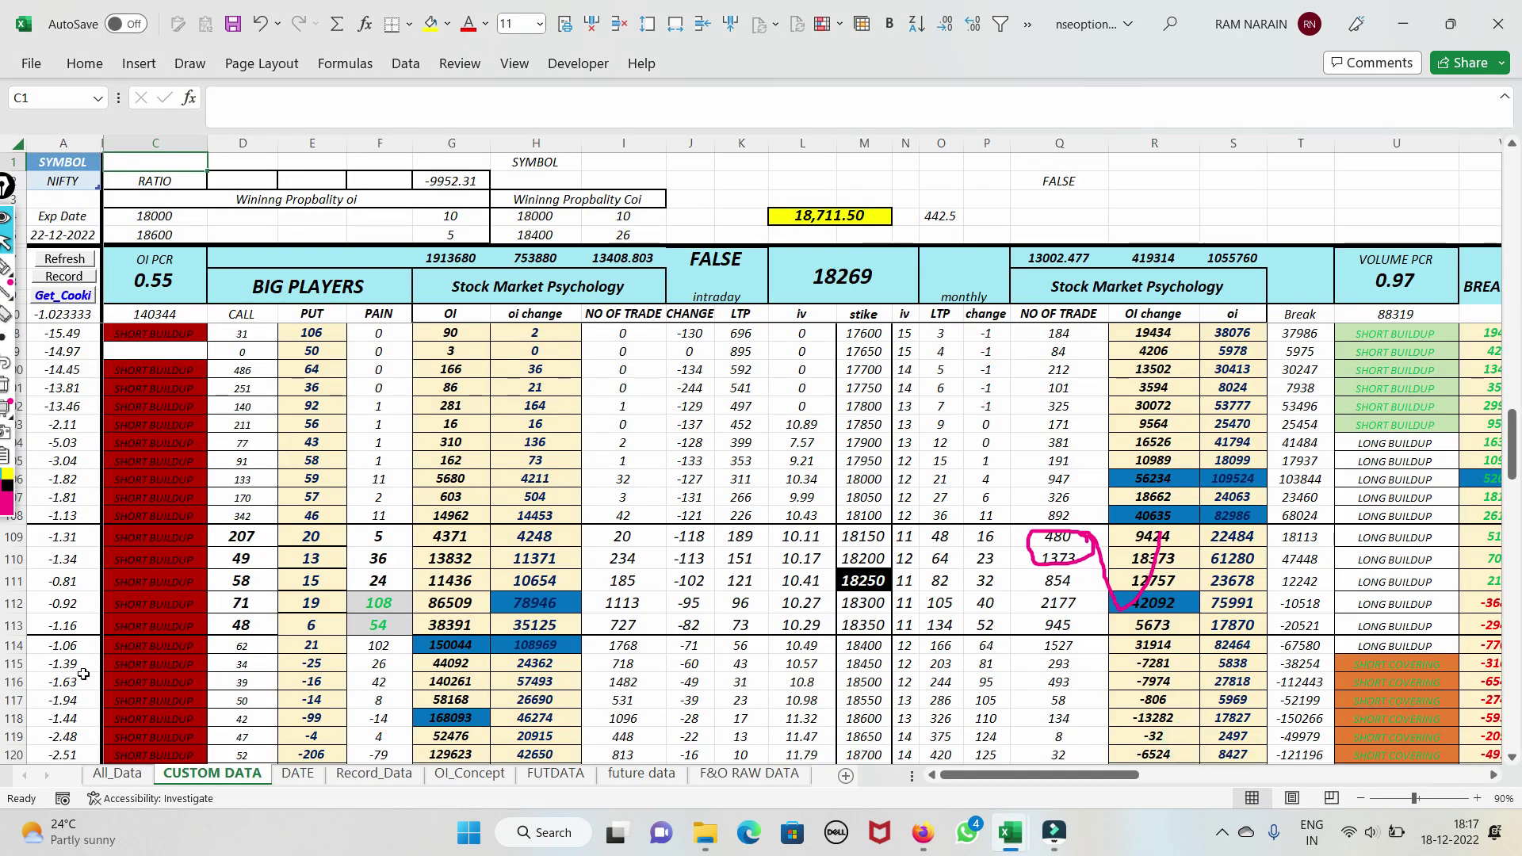
{"action": "left_click", "coordinate": [11, 384]}
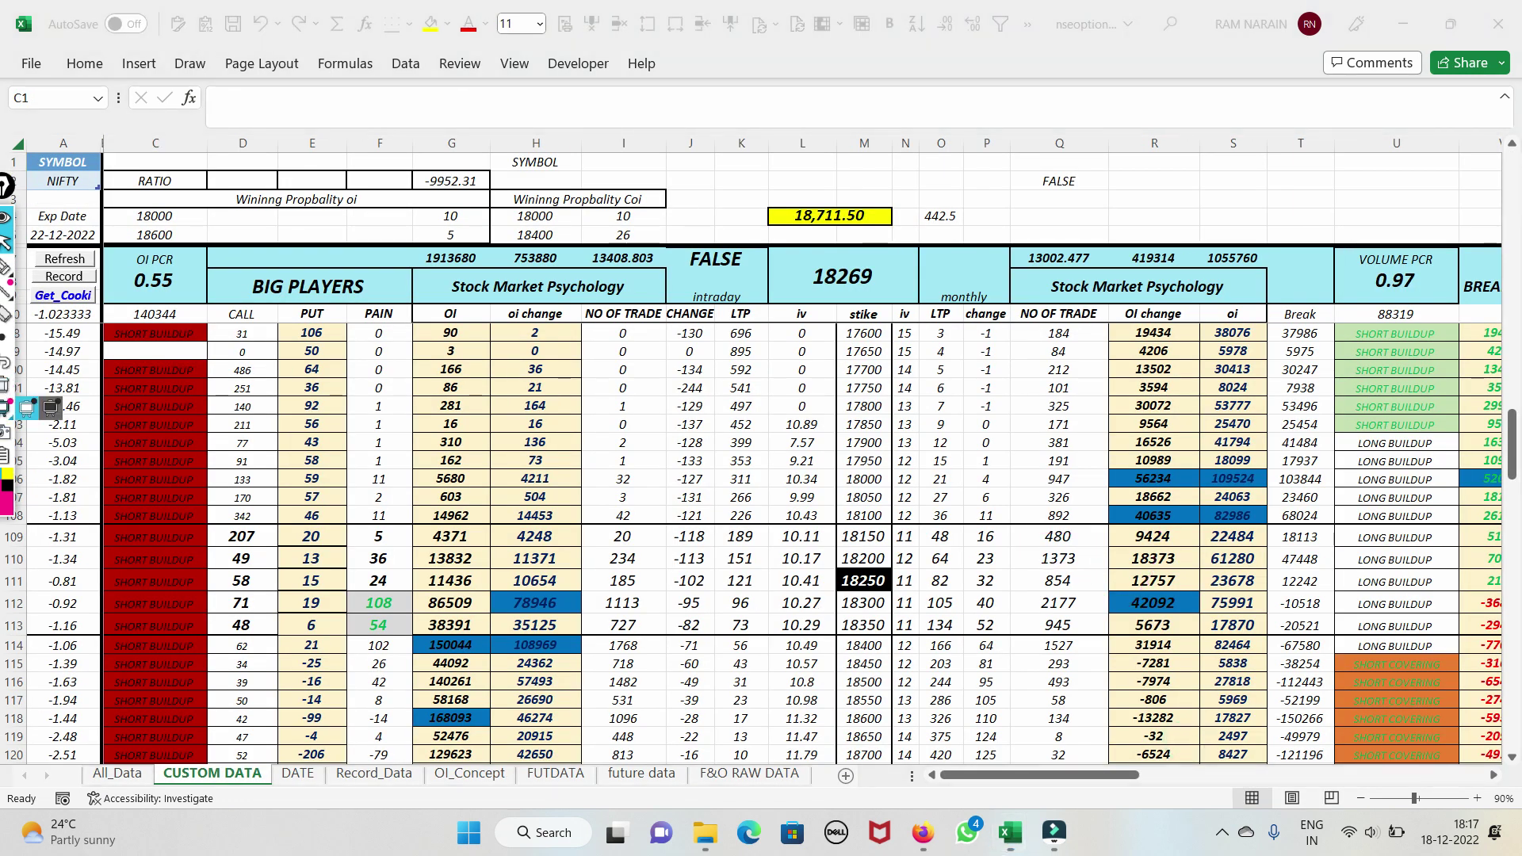
Mark the Big Players CALL, PUT and PAIN headings, circle the 18250 strike, draw lines across the 18100 and 18150 strikes, and erase the marks
{"action": "left_click", "coordinate": [4, 267]}
{"action": "mouse_move", "coordinate": [216, 317]}
{"action": "left_mouse_down"}
{"action": "mouse_move", "coordinate": [289, 325]}
{"action": "mouse_move", "coordinate": [391, 262]}
{"action": "mouse_move", "coordinate": [355, 323]}
{"action": "mouse_move", "coordinate": [400, 305]}
{"action": "left_mouse_up"}
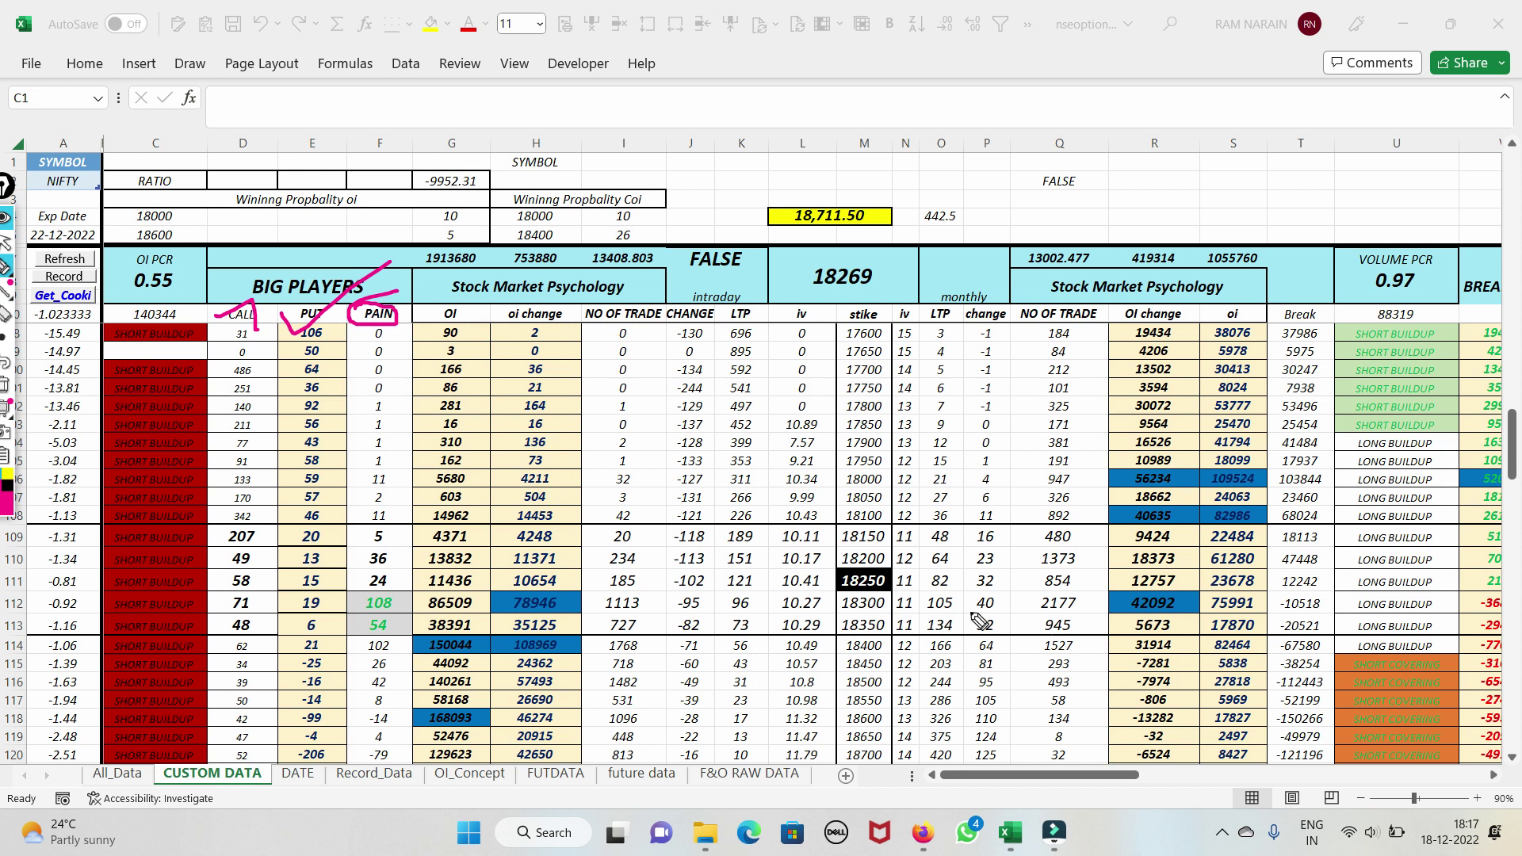
{"action": "mouse_move", "coordinate": [898, 570]}
{"action": "left_mouse_down"}
{"action": "mouse_move", "coordinate": [848, 560]}
{"action": "mouse_move", "coordinate": [837, 602]}
{"action": "mouse_move", "coordinate": [884, 609]}
{"action": "mouse_move", "coordinate": [902, 573]}
{"action": "left_mouse_up"}
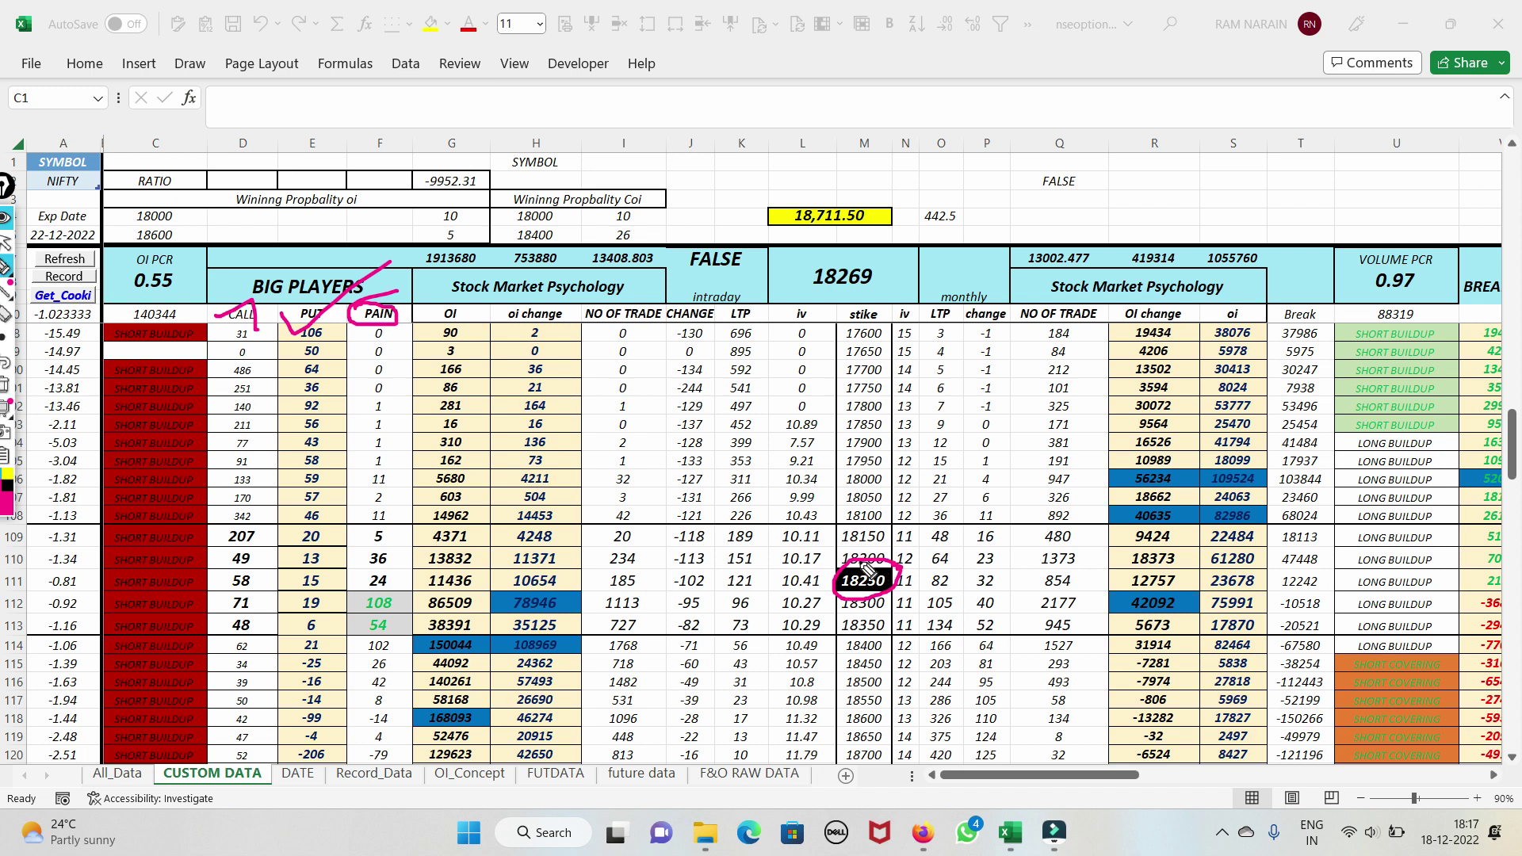
{"action": "left_click_drag", "start_coordinate": [842, 519], "coordinate": [1023, 512]}
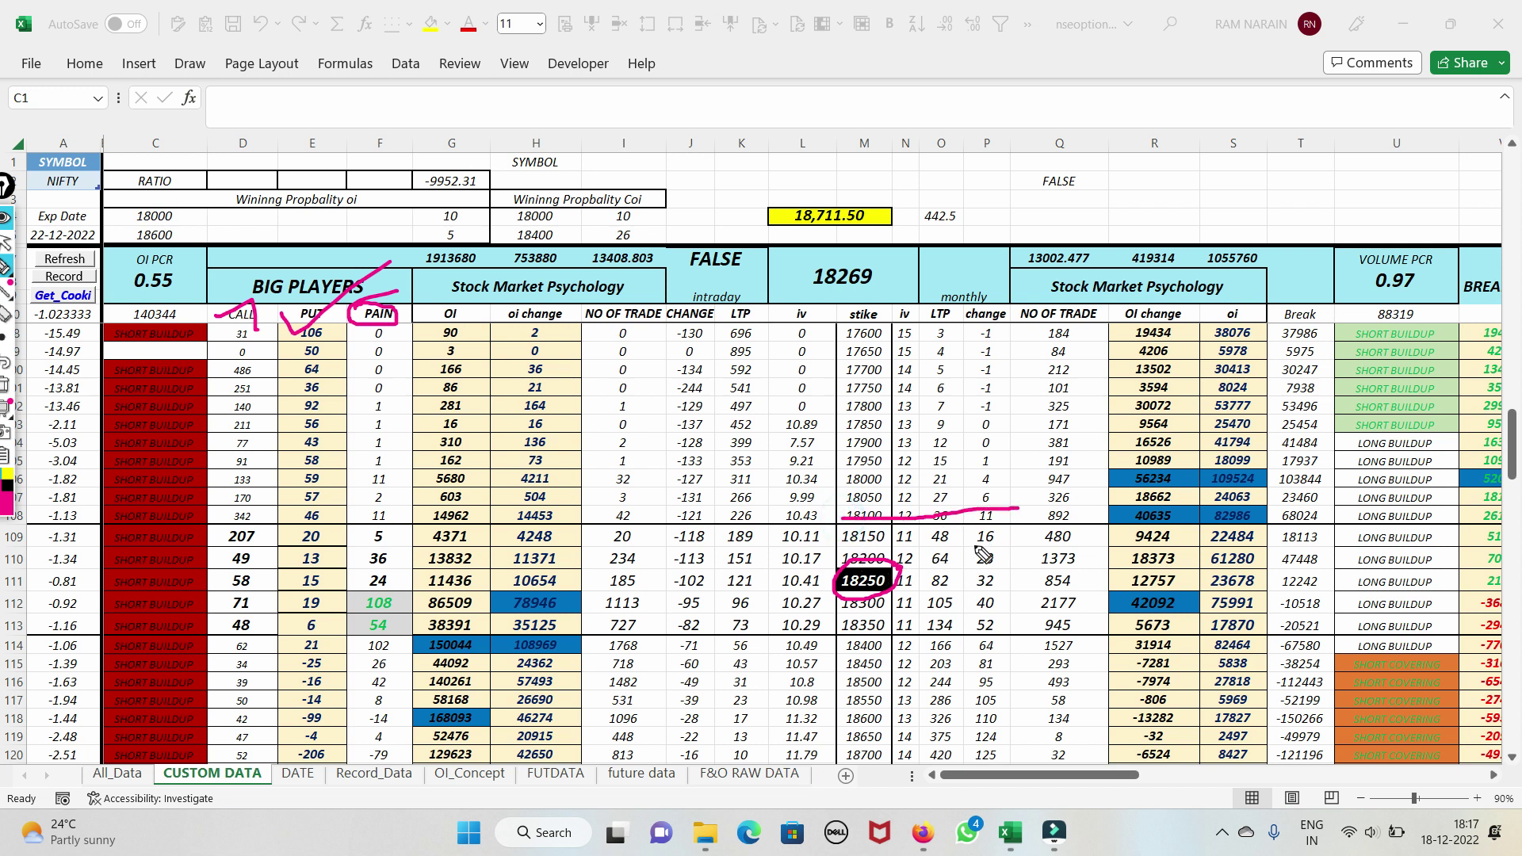
{"action": "left_click_drag", "start_coordinate": [850, 538], "coordinate": [919, 537]}
{"action": "left_click", "coordinate": [8, 395]}
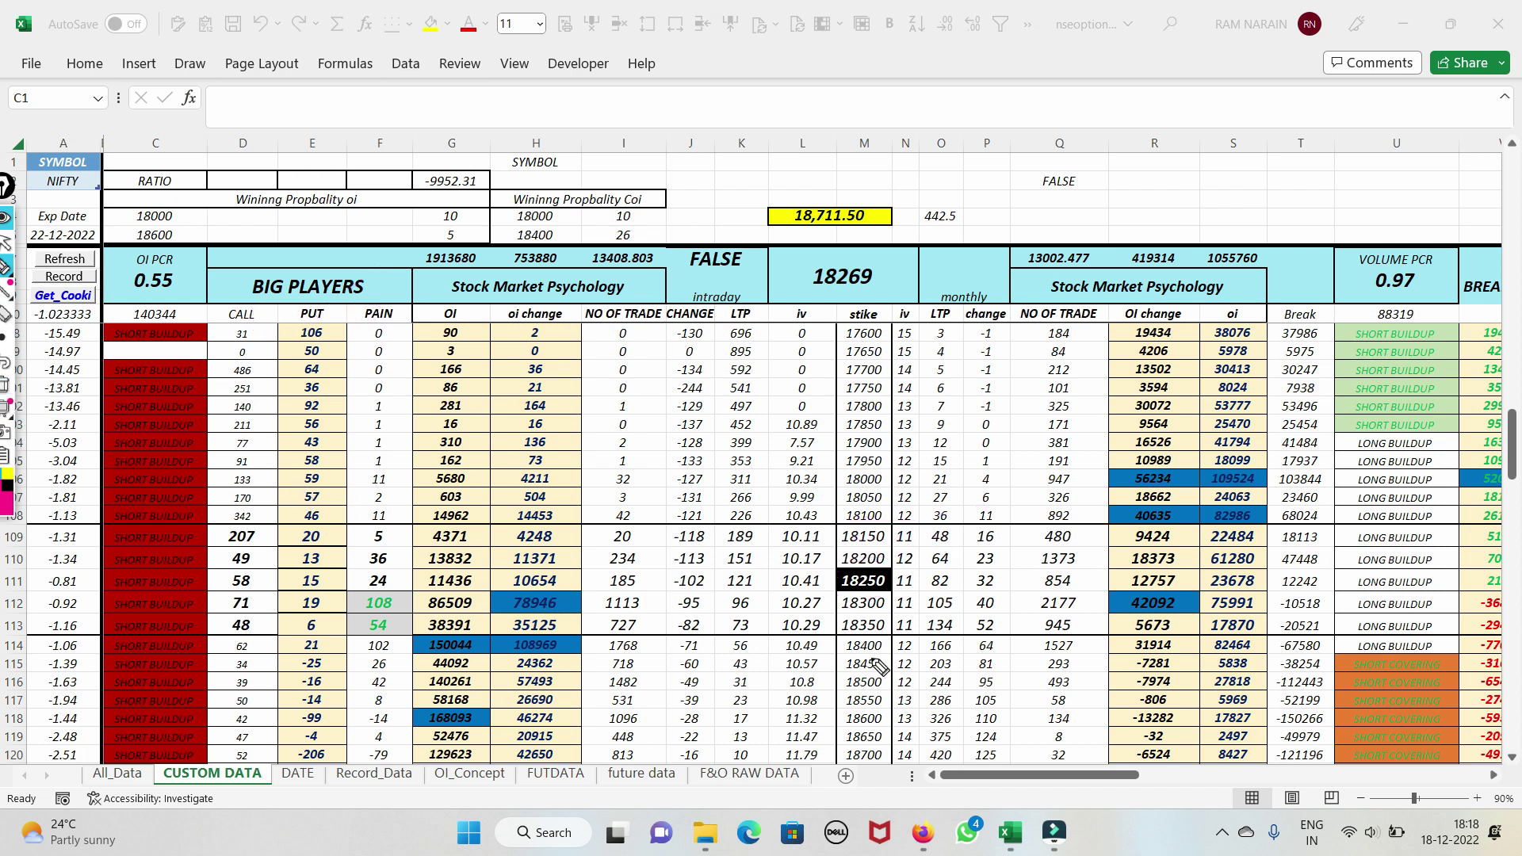
Circle the 18300 strike and its call OI change, tick the Big Players CALL values for strikes 18200 to 18350, and erase the marks
{"action": "mouse_move", "coordinate": [834, 612]}
{"action": "left_mouse_down"}
{"action": "mouse_move", "coordinate": [884, 593]}
{"action": "mouse_move", "coordinate": [894, 611]}
{"action": "mouse_move", "coordinate": [839, 620]}
{"action": "left_mouse_up"}
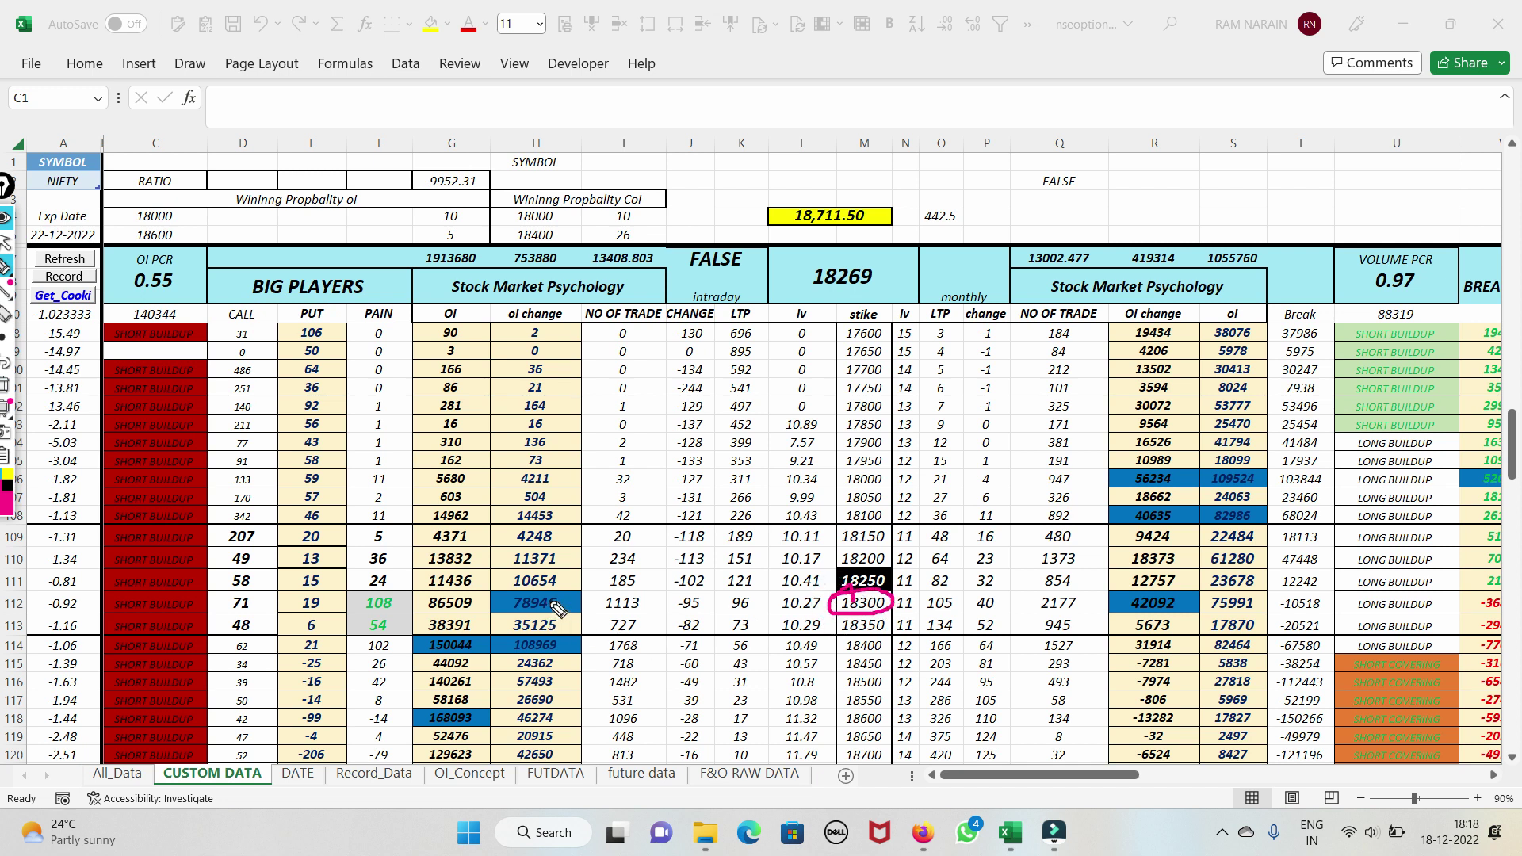
{"action": "mouse_move", "coordinate": [591, 588]}
{"action": "left_mouse_down"}
{"action": "mouse_move", "coordinate": [523, 596]}
{"action": "mouse_move", "coordinate": [517, 630]}
{"action": "mouse_move", "coordinate": [599, 628]}
{"action": "mouse_move", "coordinate": [565, 600]}
{"action": "left_mouse_up"}
{"action": "left_click_drag", "start_coordinate": [222, 604], "coordinate": [265, 566]}
{"action": "mouse_move", "coordinate": [226, 619]}
{"action": "left_mouse_down"}
{"action": "mouse_move", "coordinate": [237, 629]}
{"action": "mouse_move", "coordinate": [263, 608]}
{"action": "mouse_move", "coordinate": [216, 598]}
{"action": "mouse_move", "coordinate": [263, 567]}
{"action": "mouse_move", "coordinate": [266, 536]}
{"action": "left_mouse_up"}
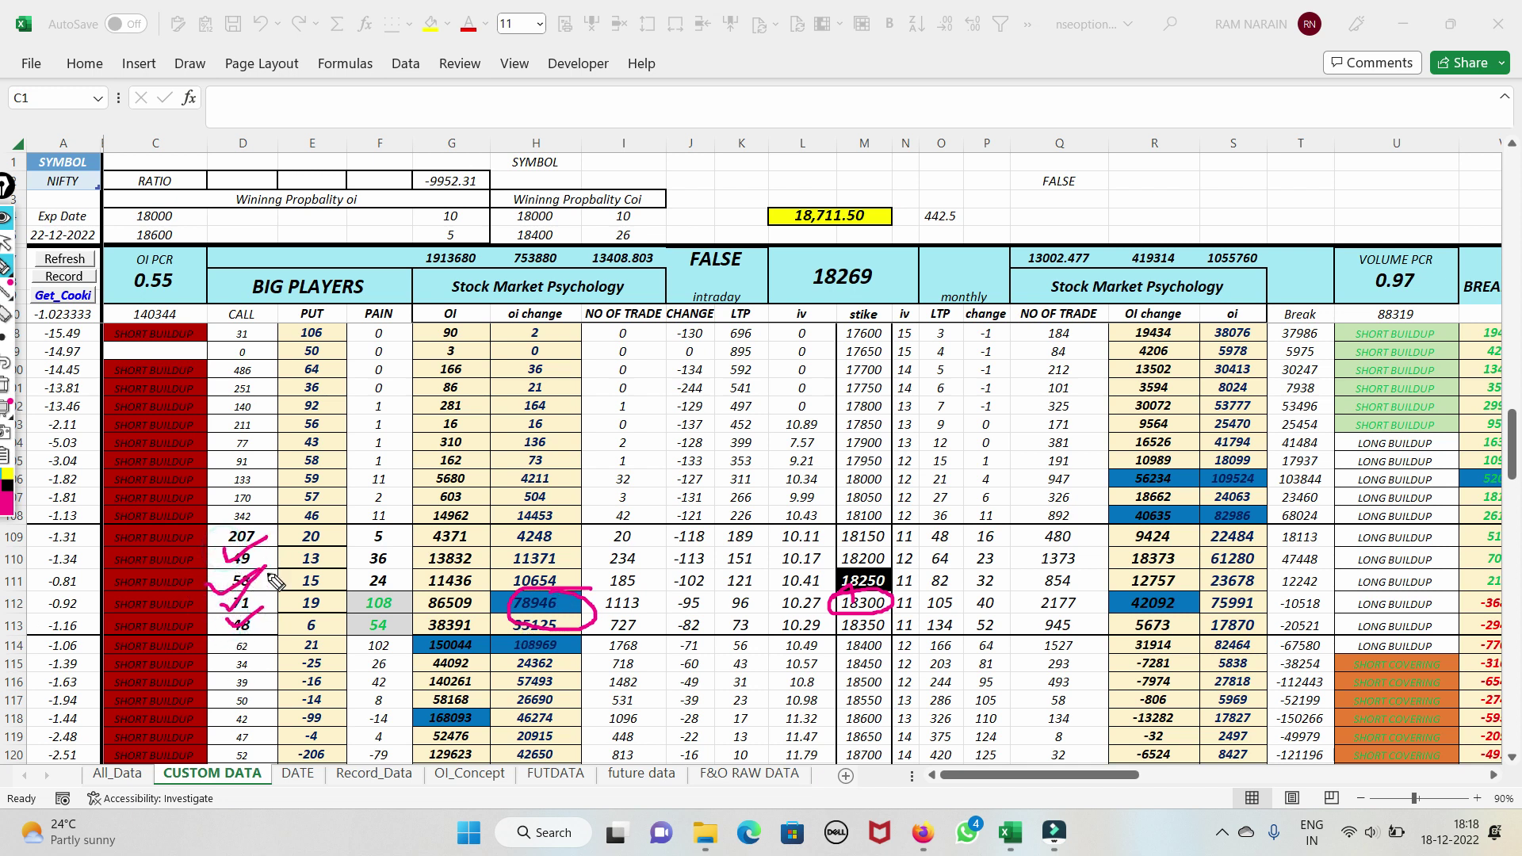
{"action": "left_click", "coordinate": [6, 395]}
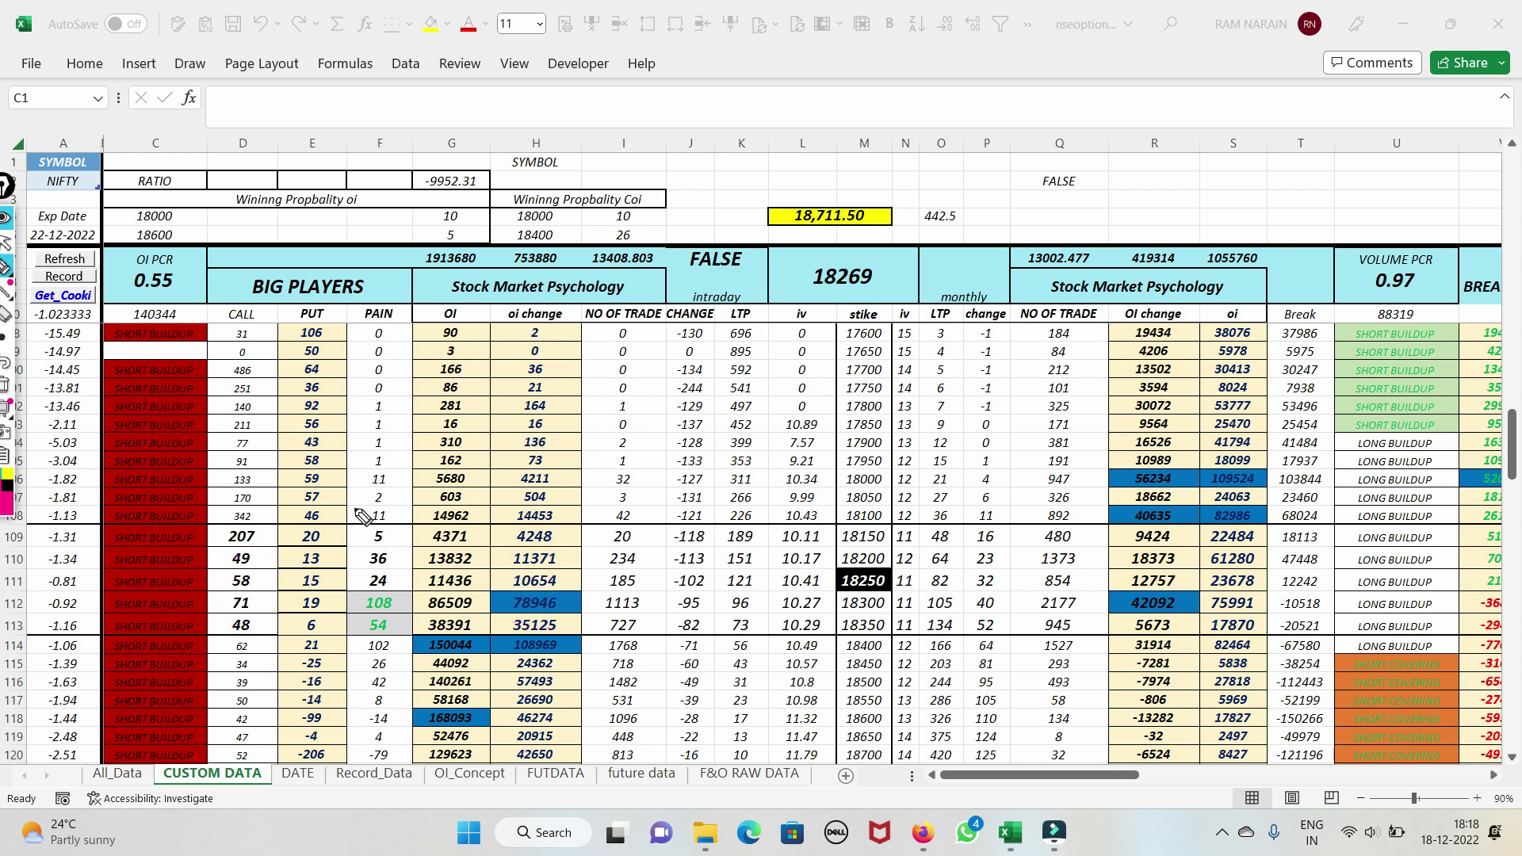
Draw lines across the 18250, 18300 and 18400 strike rows and circle the 18300 put OI change
{"action": "left_click_drag", "start_coordinate": [474, 604], "coordinate": [591, 593]}
{"action": "left_click_drag", "start_coordinate": [504, 646], "coordinate": [901, 664]}
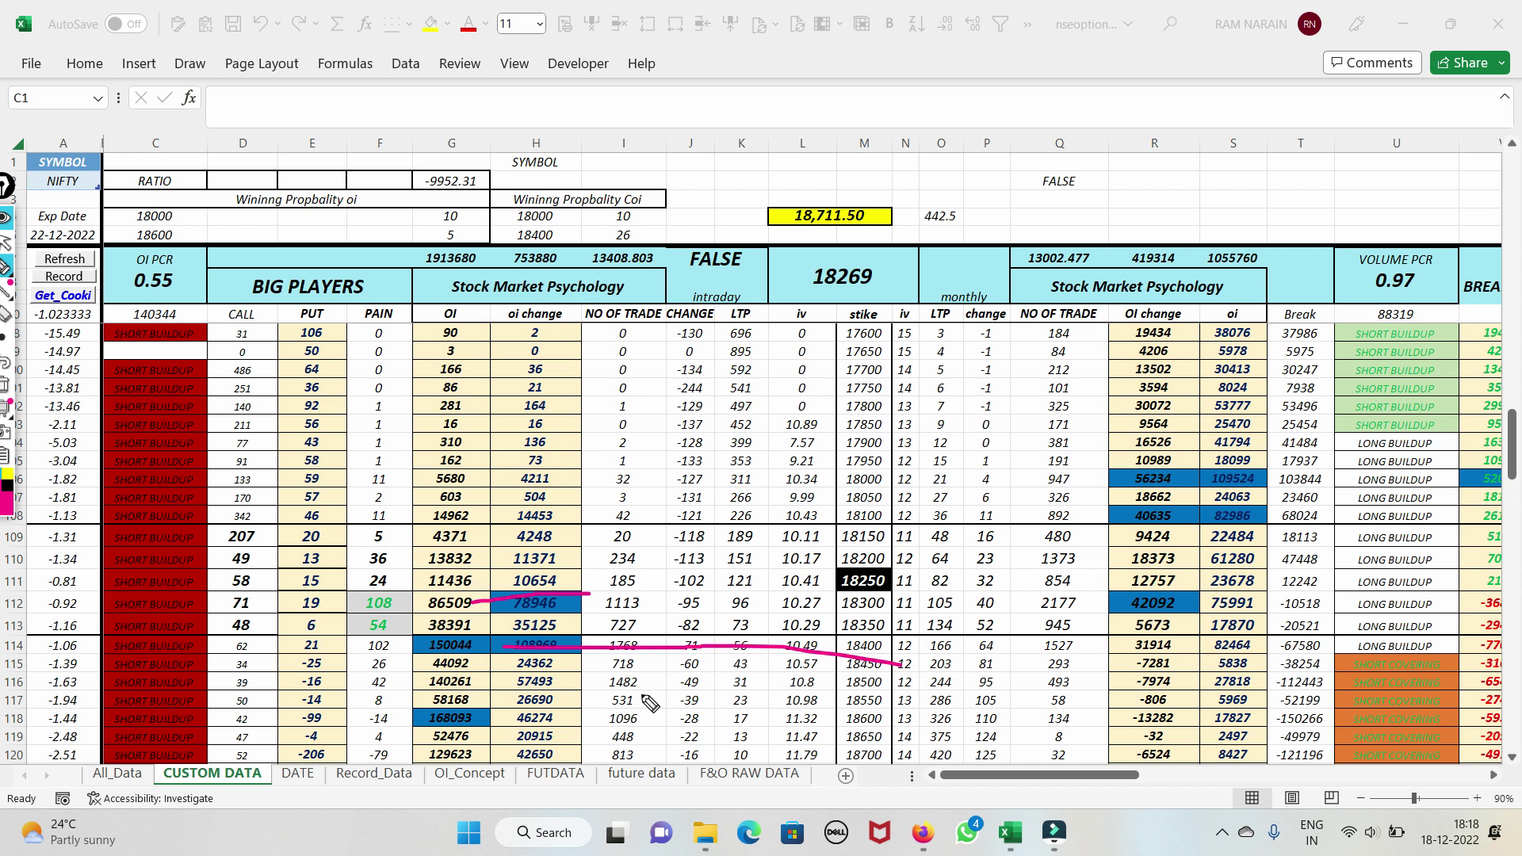
{"action": "left_click_drag", "start_coordinate": [847, 608], "coordinate": [924, 605]}
{"action": "mouse_move", "coordinate": [1097, 620]}
{"action": "left_mouse_down"}
{"action": "mouse_move", "coordinate": [1181, 588]}
{"action": "mouse_move", "coordinate": [1159, 626]}
{"action": "left_mouse_up"}
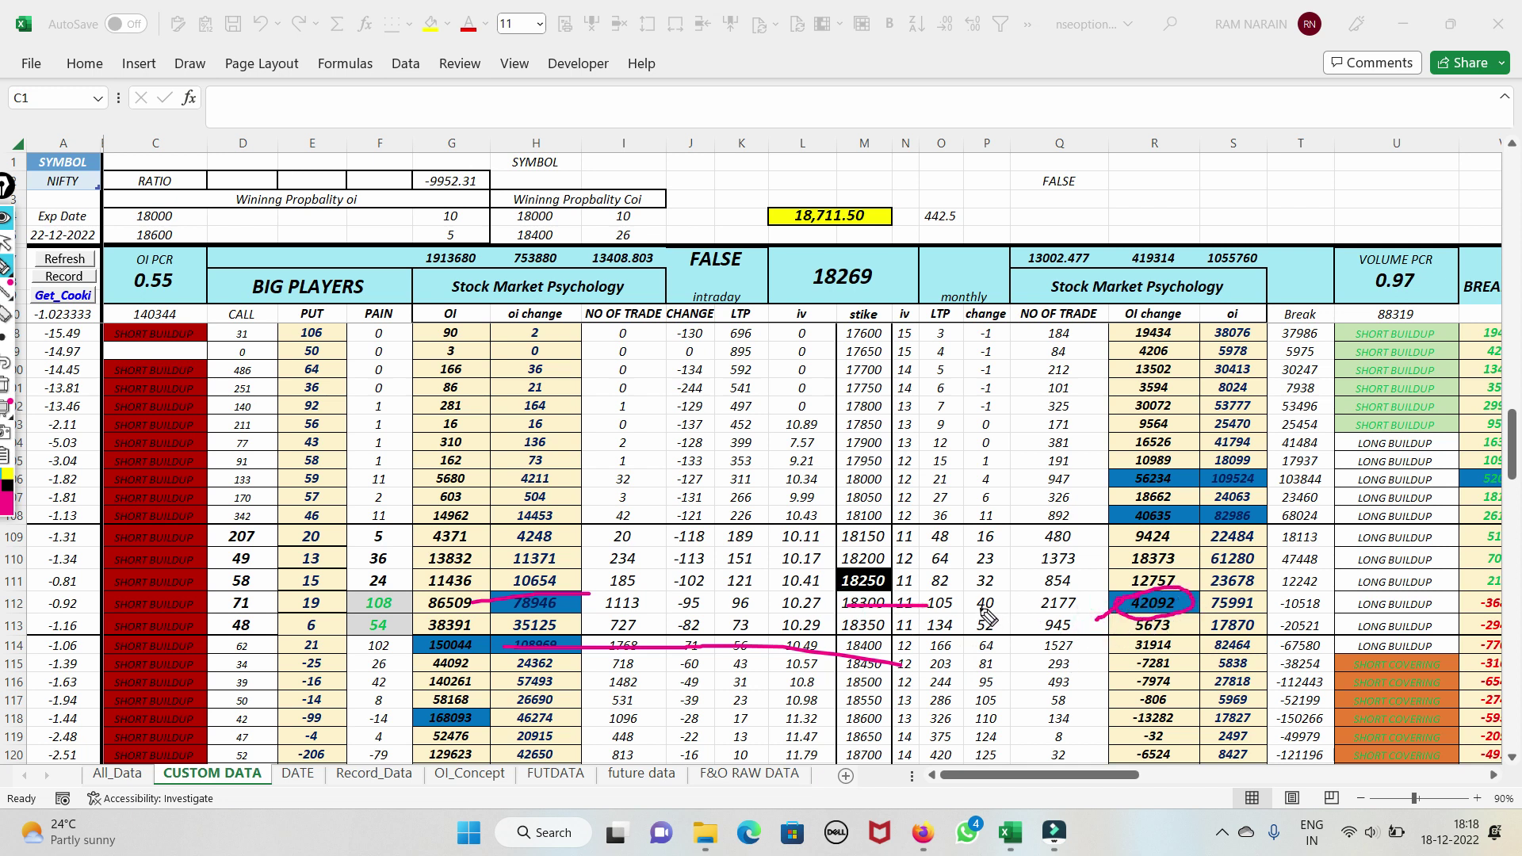
{"action": "mouse_move", "coordinate": [1106, 609]}
{"action": "left_mouse_down"}
{"action": "mouse_move", "coordinate": [929, 607]}
{"action": "mouse_move", "coordinate": [1011, 584]}
{"action": "left_mouse_up"}
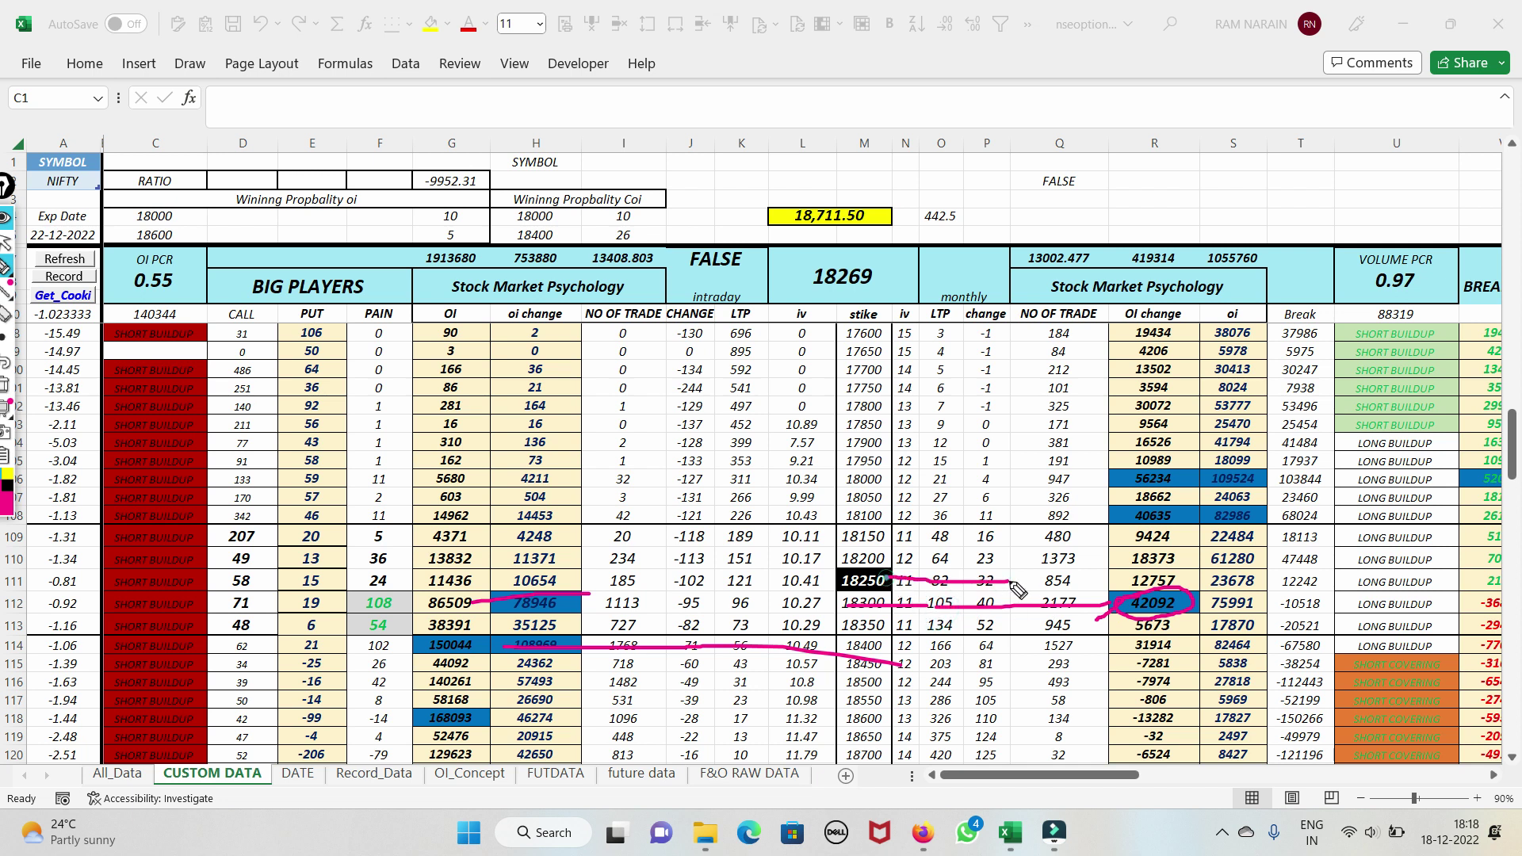
{"action": "left_click_drag", "start_coordinate": [867, 611], "coordinate": [1006, 596]}
Box the 18269 price, underline the 18300 PAIN and call OI, clear the marks, circle the 18300 PAIN value, and erase the marks
{"action": "mouse_move", "coordinate": [800, 259]}
{"action": "left_mouse_down"}
{"action": "mouse_move", "coordinate": [888, 265]}
{"action": "mouse_move", "coordinate": [877, 295]}
{"action": "mouse_move", "coordinate": [805, 295]}
{"action": "mouse_move", "coordinate": [802, 266]}
{"action": "mouse_move", "coordinate": [881, 270]}
{"action": "left_mouse_up"}
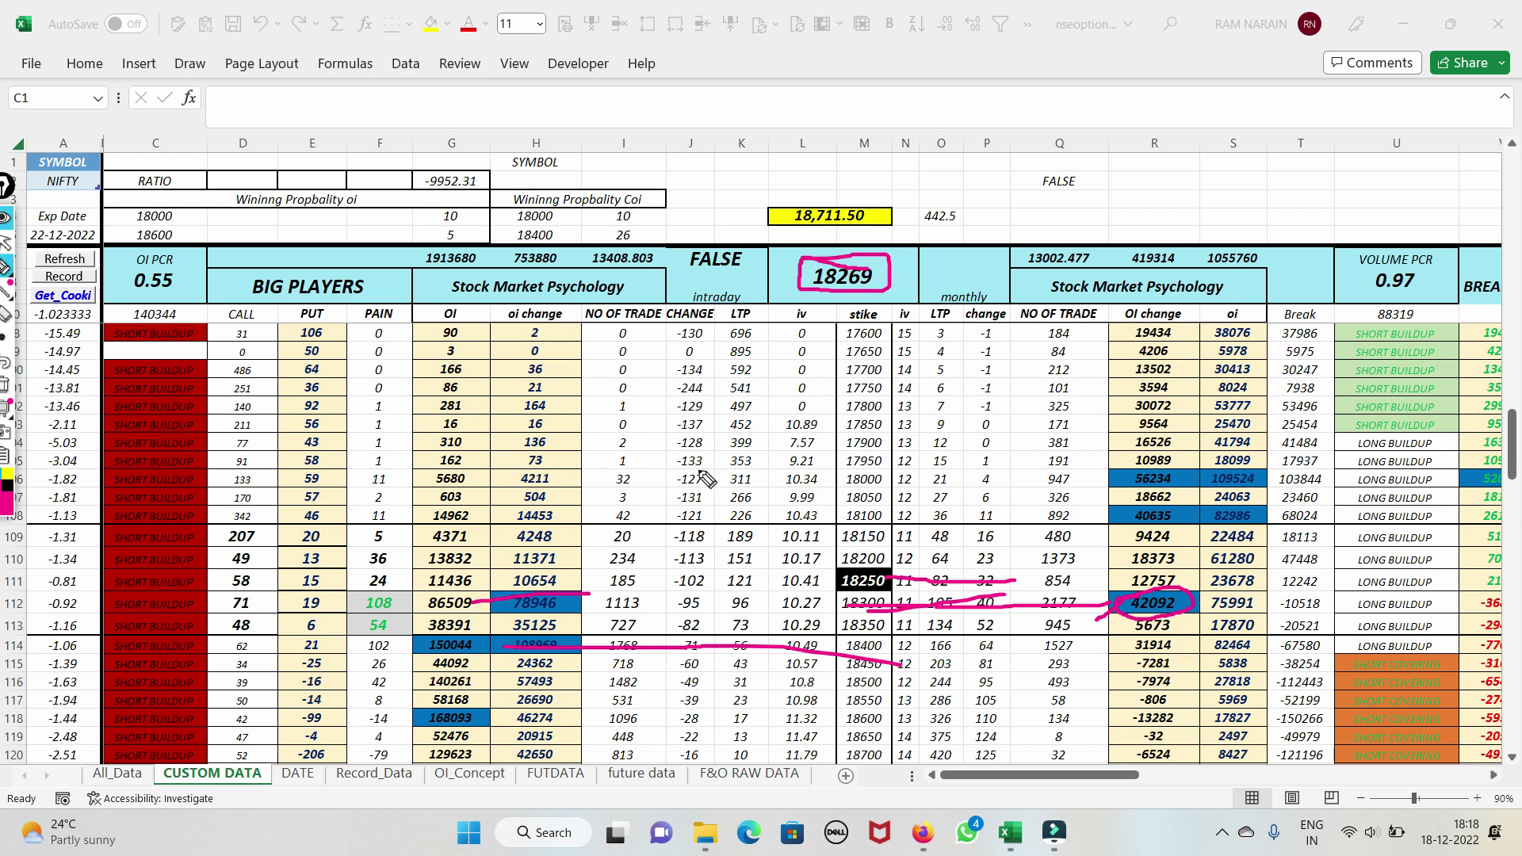
{"action": "left_click_drag", "start_coordinate": [407, 630], "coordinate": [508, 612]}
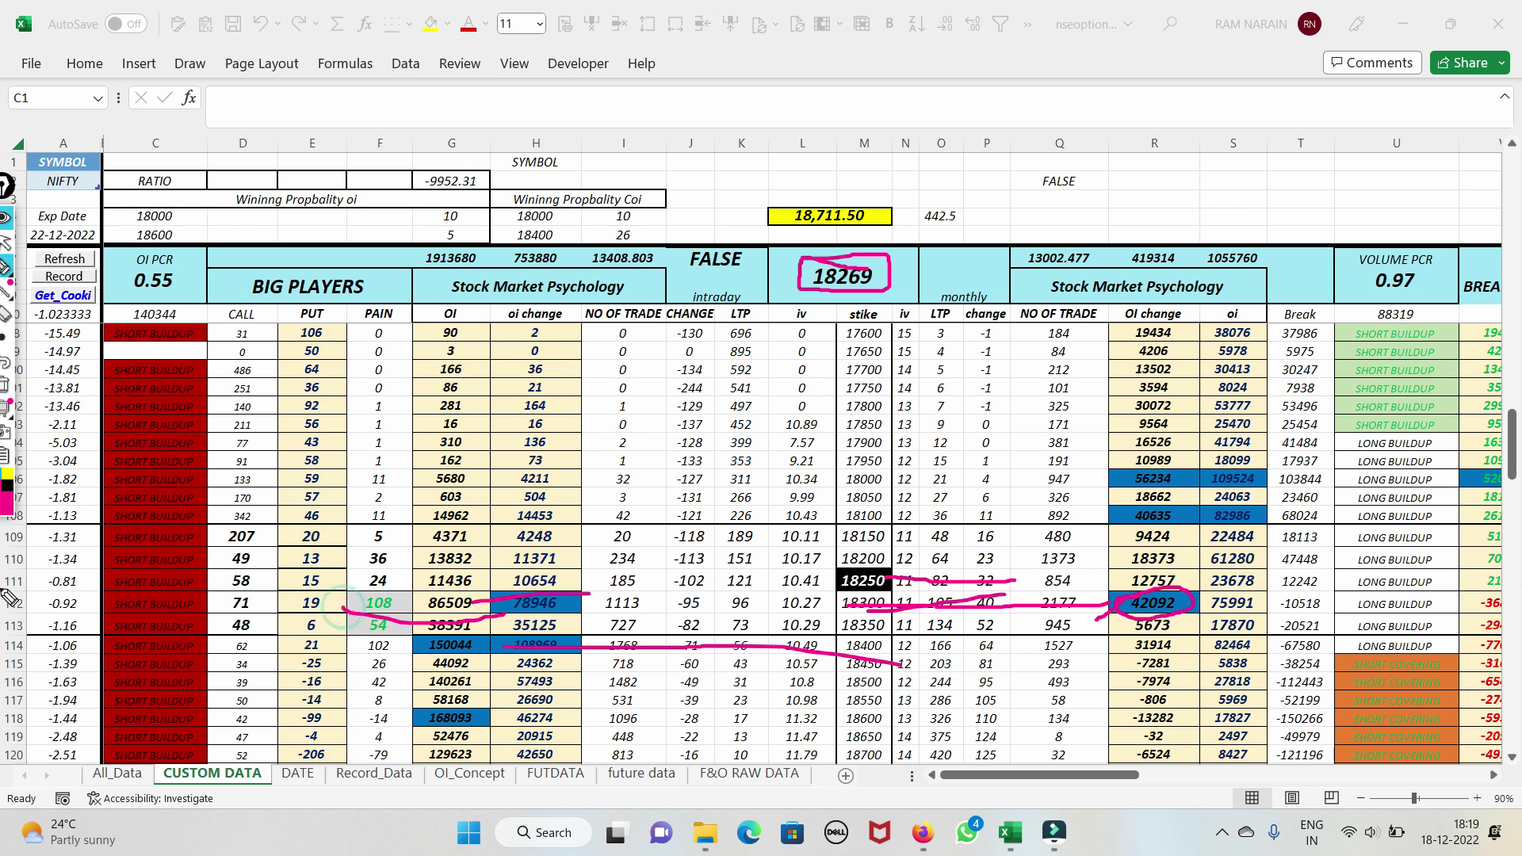
{"action": "left_click", "coordinate": [36, 413]}
{"action": "mouse_move", "coordinate": [367, 621]}
{"action": "left_mouse_down"}
{"action": "mouse_move", "coordinate": [416, 590]}
{"action": "mouse_move", "coordinate": [378, 628]}
{"action": "mouse_move", "coordinate": [361, 607]}
{"action": "mouse_move", "coordinate": [373, 585]}
{"action": "mouse_move", "coordinate": [432, 566]}
{"action": "mouse_move", "coordinate": [358, 562]}
{"action": "left_mouse_up"}
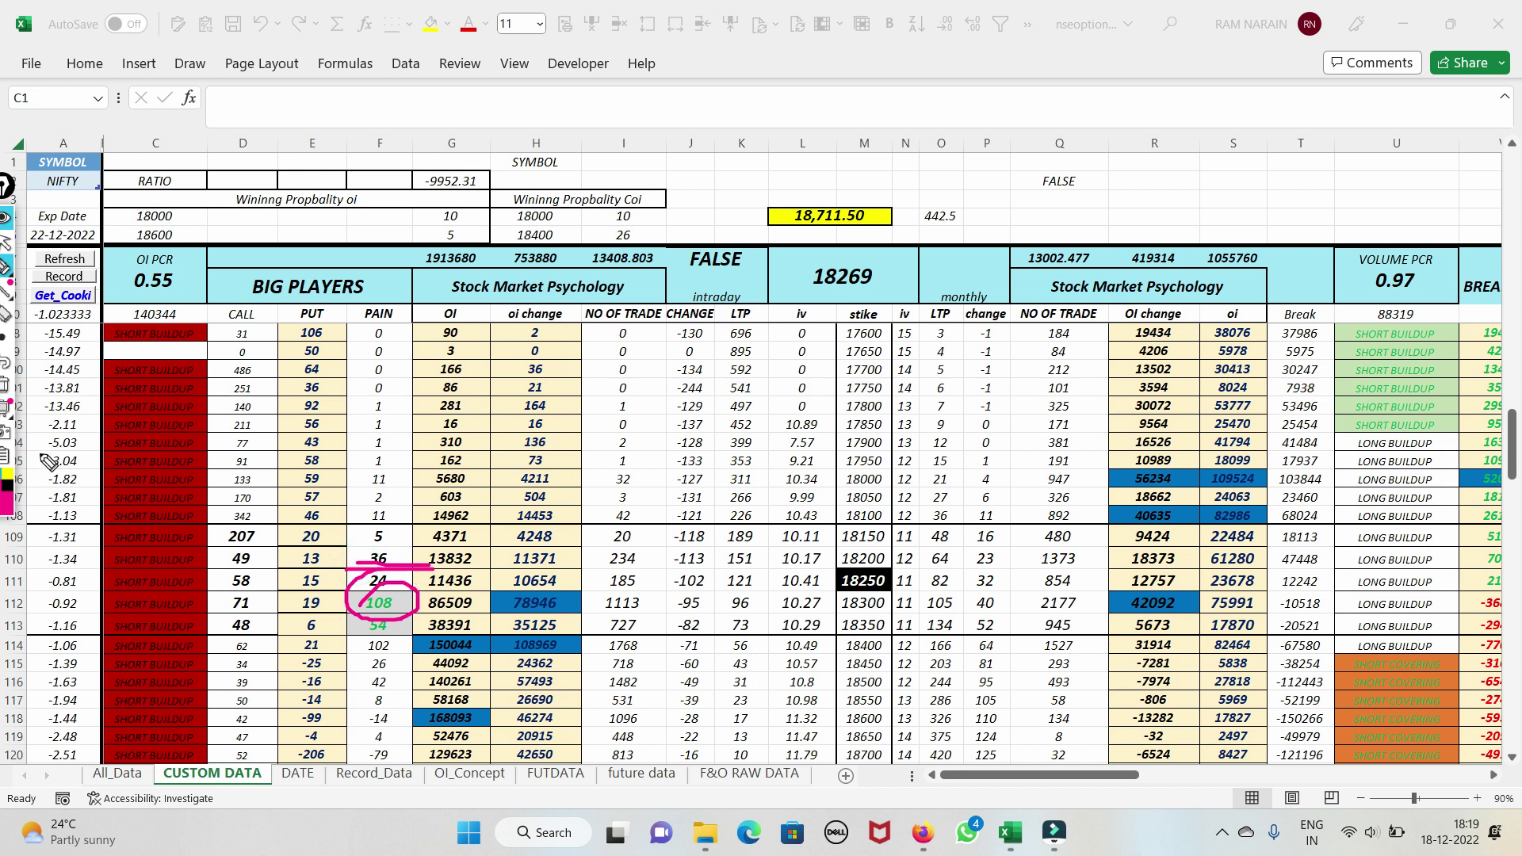
{"action": "left_click", "coordinate": [4, 385]}
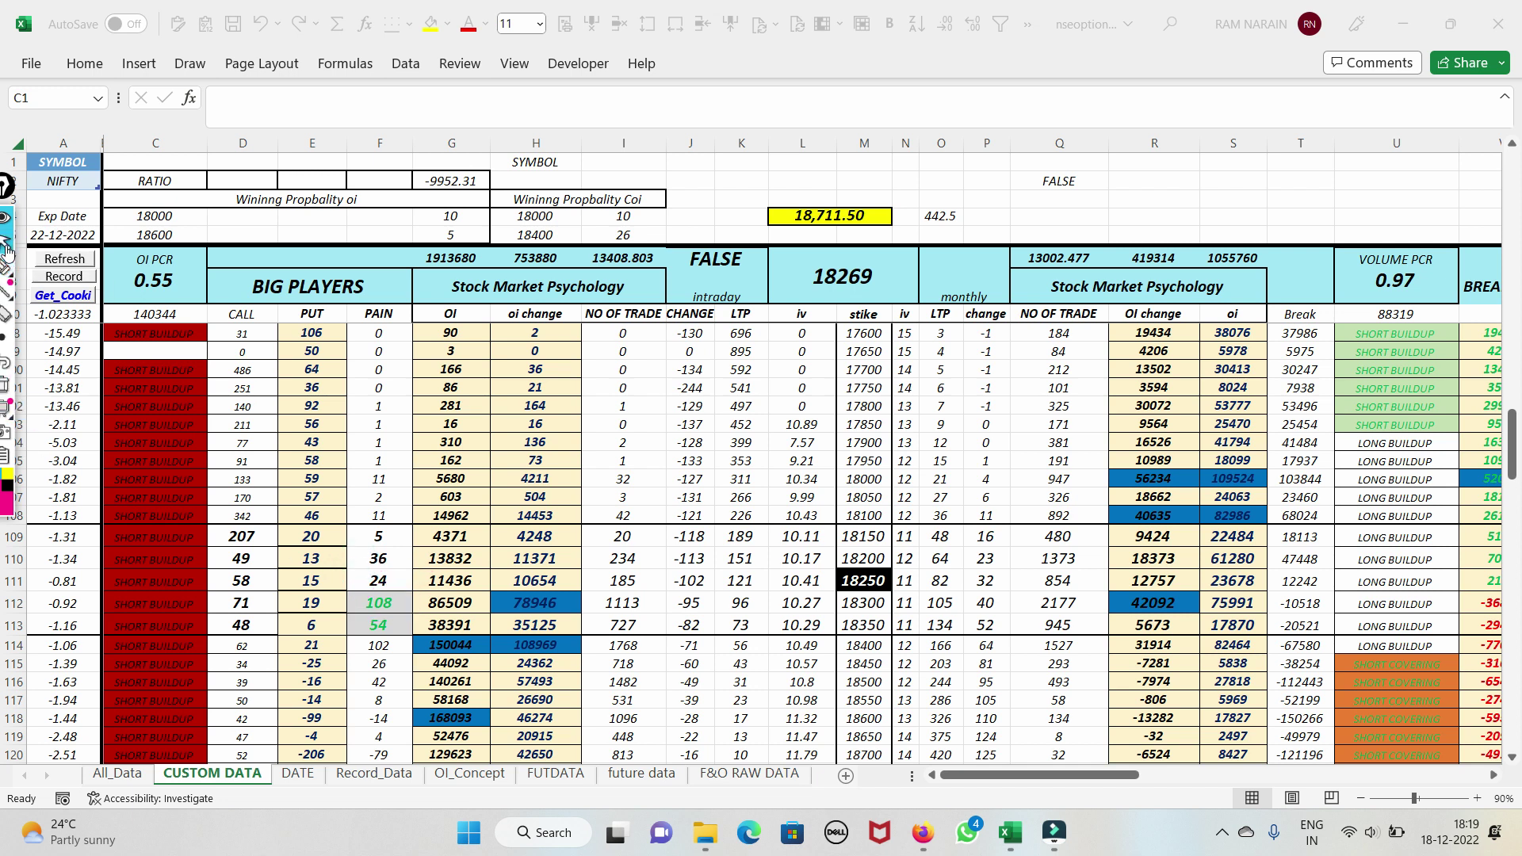
Change the option chain's expiry date to 29-12-2022 and circle the 18250 strike
{"action": "left_click", "coordinate": [64, 232]}
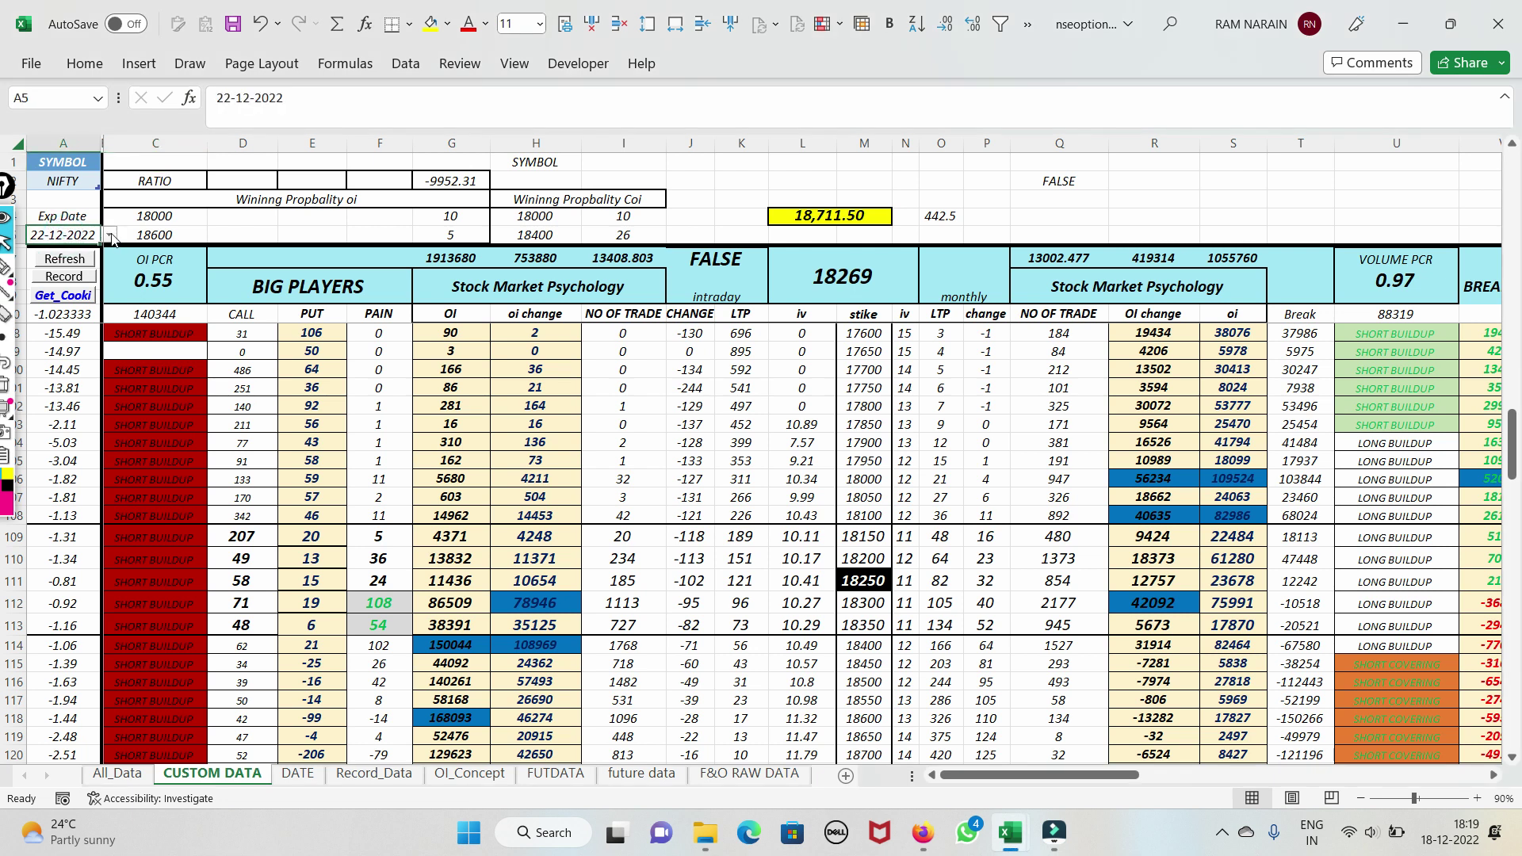
{"action": "left_click", "coordinate": [110, 233]}
{"action": "left_click", "coordinate": [80, 263]}
{"action": "key", "text": "ctrl+shift+p"}
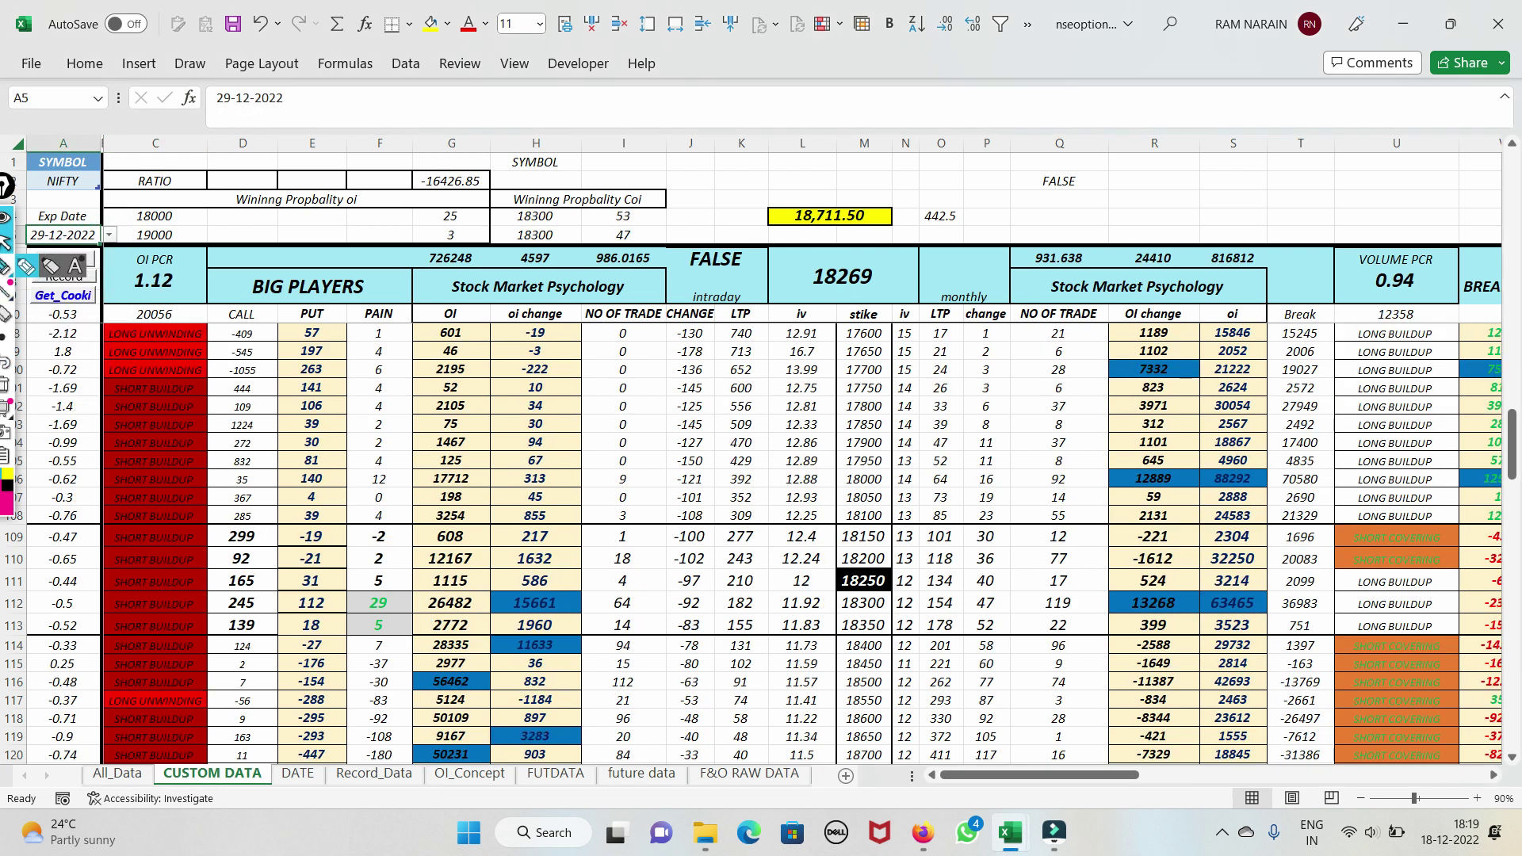
{"action": "mouse_move", "coordinate": [857, 607]}
{"action": "left_mouse_down"}
{"action": "mouse_move", "coordinate": [829, 607]}
{"action": "mouse_move", "coordinate": [825, 586]}
{"action": "mouse_move", "coordinate": [914, 577]}
{"action": "mouse_move", "coordinate": [852, 615]}
{"action": "mouse_move", "coordinate": [832, 582]}
{"action": "mouse_move", "coordinate": [864, 561]}
{"action": "left_mouse_up"}
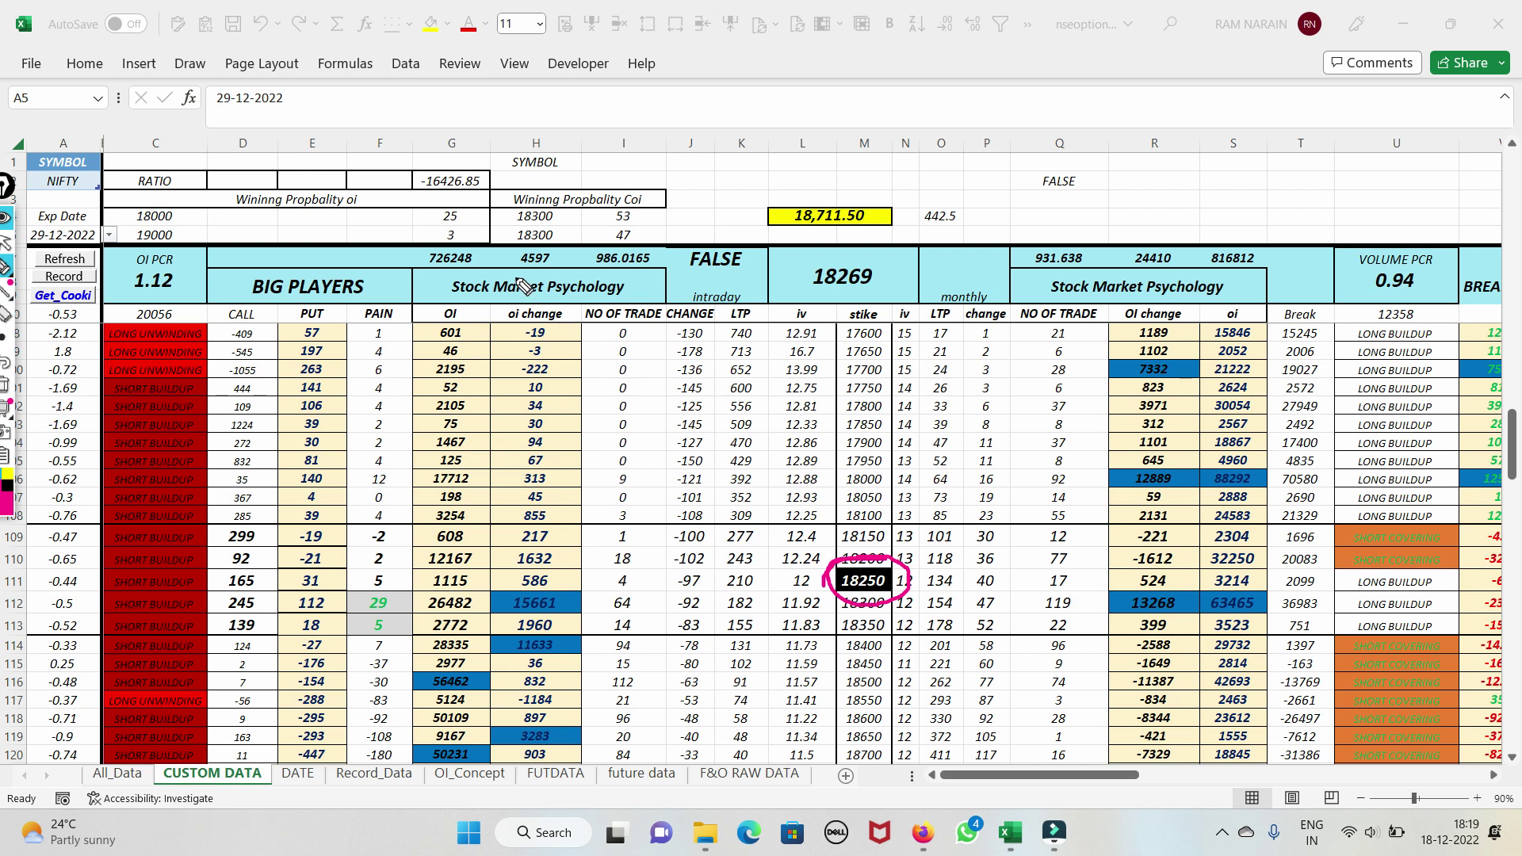
Circle the total put OI change, underline the 18300 strike, circle its put OI change and OI, and clear the marks
{"action": "mouse_move", "coordinate": [1119, 273]}
{"action": "left_mouse_down"}
{"action": "mouse_move", "coordinate": [1153, 237]}
{"action": "mouse_move", "coordinate": [1179, 255]}
{"action": "mouse_move", "coordinate": [1142, 240]}
{"action": "left_mouse_up"}
{"action": "left_click_drag", "start_coordinate": [841, 604], "coordinate": [1005, 596]}
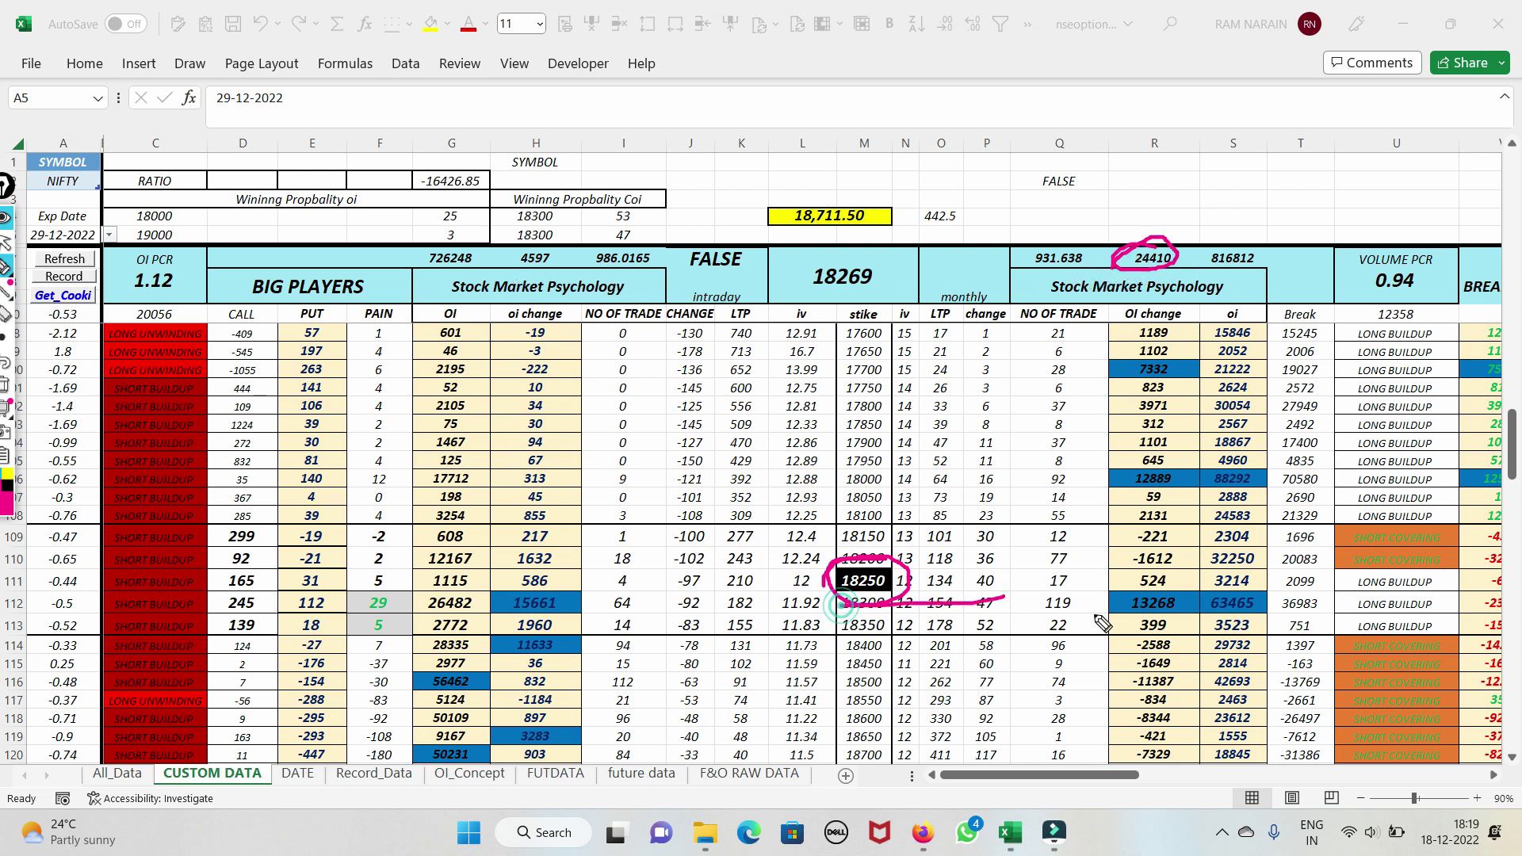
{"action": "mouse_move", "coordinate": [1130, 564]}
{"action": "left_mouse_down"}
{"action": "mouse_move", "coordinate": [1194, 590]}
{"action": "mouse_move", "coordinate": [1160, 564]}
{"action": "mouse_move", "coordinate": [1199, 597]}
{"action": "mouse_move", "coordinate": [1249, 586]}
{"action": "mouse_move", "coordinate": [1269, 602]}
{"action": "mouse_move", "coordinate": [1213, 583]}
{"action": "mouse_move", "coordinate": [1230, 563]}
{"action": "left_mouse_up"}
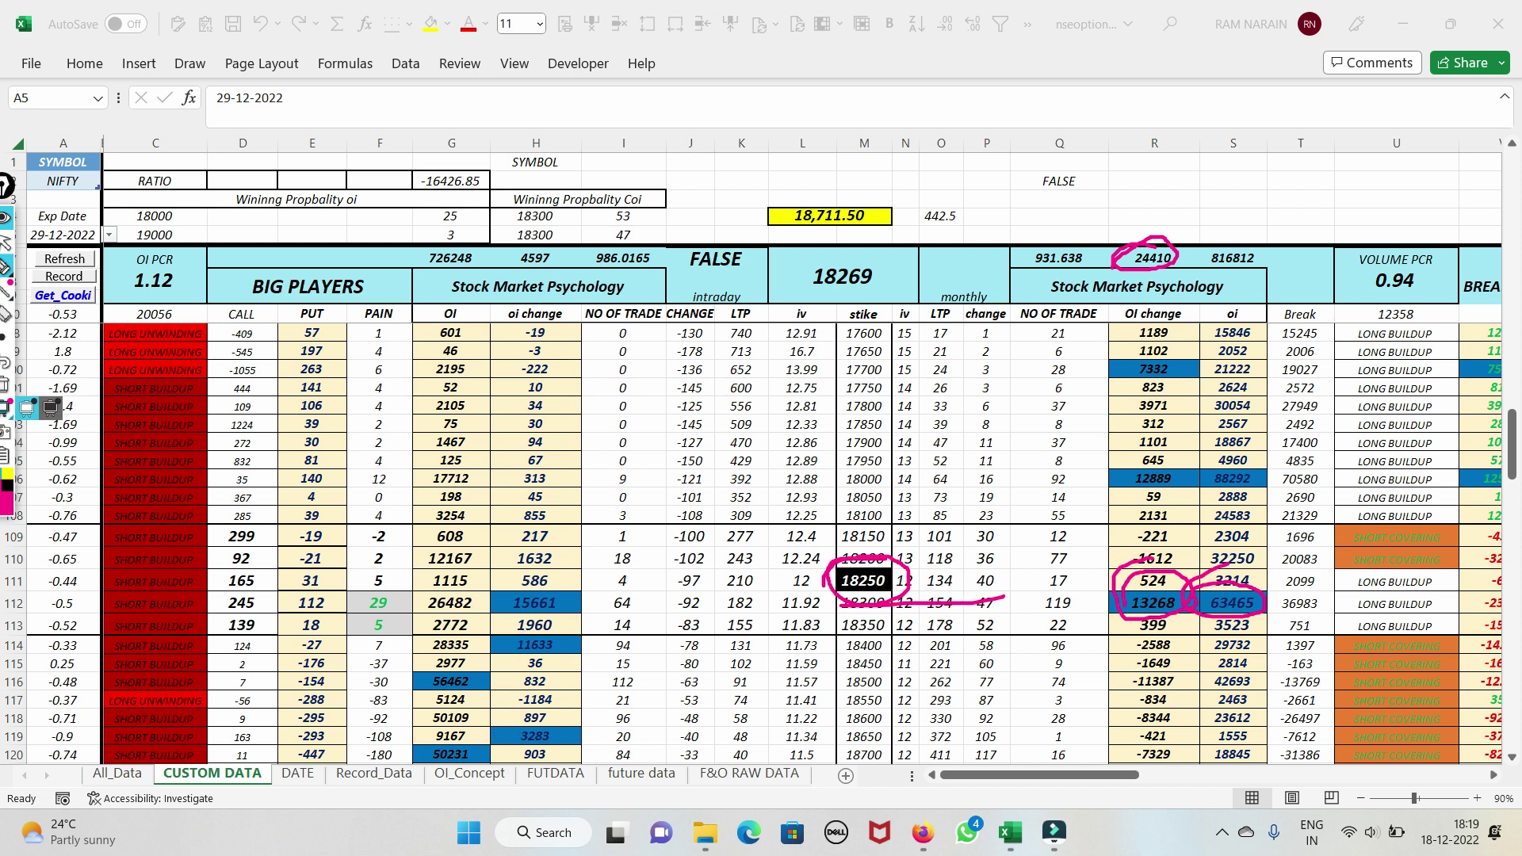
{"action": "left_click", "coordinate": [5, 386]}
Circle and tick the 18300 call OI change, underline the 18300 strike, and erase the marks
{"action": "mouse_move", "coordinate": [508, 602]}
{"action": "left_mouse_down"}
{"action": "mouse_move", "coordinate": [547, 579]}
{"action": "mouse_move", "coordinate": [590, 611]}
{"action": "mouse_move", "coordinate": [519, 622]}
{"action": "mouse_move", "coordinate": [547, 573]}
{"action": "mouse_move", "coordinate": [717, 544]}
{"action": "left_mouse_up"}
{"action": "left_click_drag", "start_coordinate": [831, 609], "coordinate": [999, 610]}
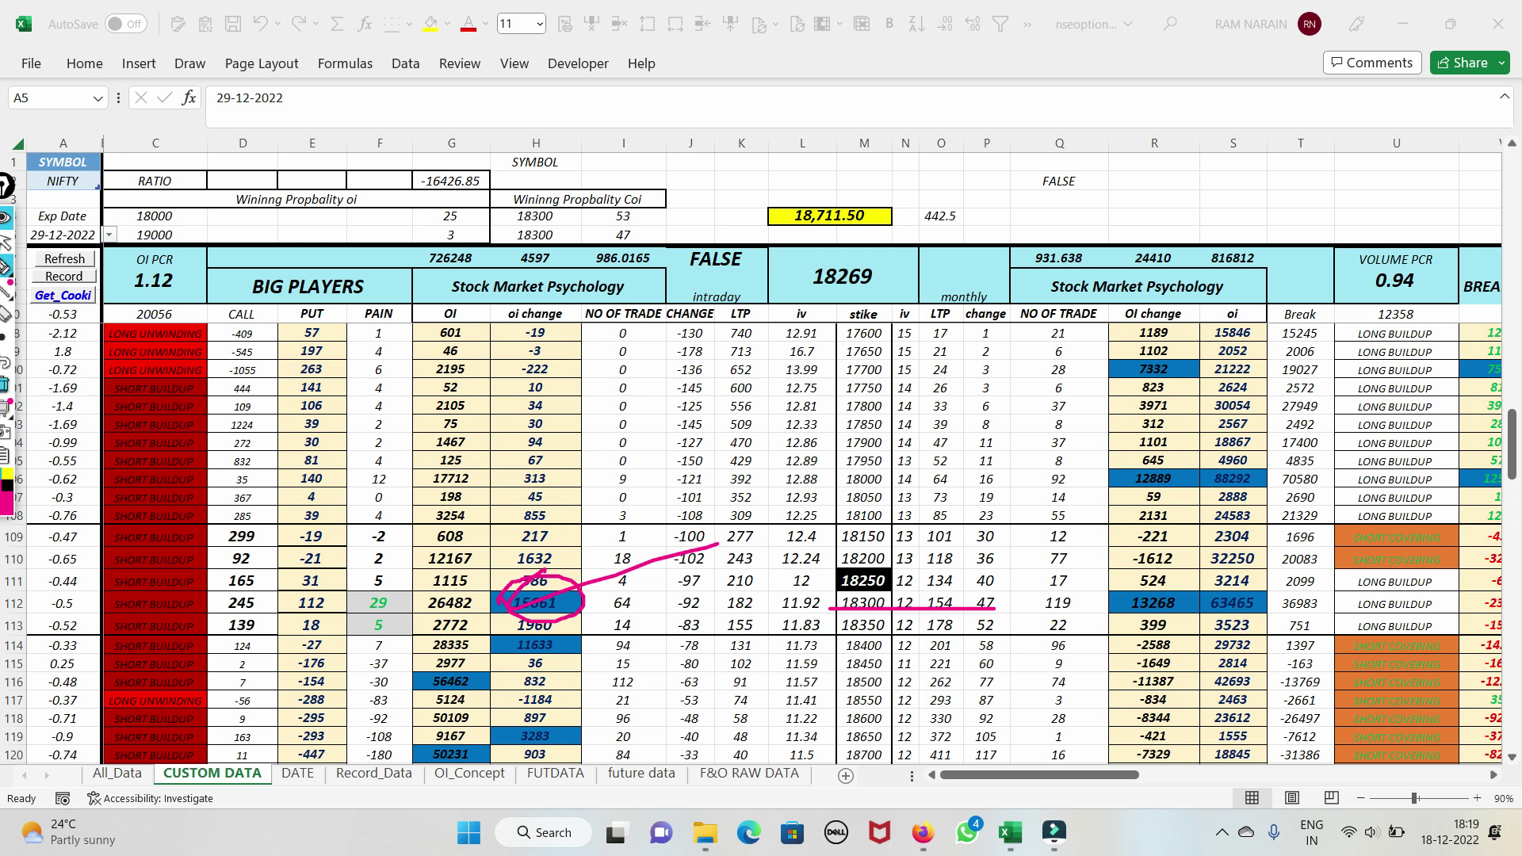
{"action": "key", "text": "ctrl+shift+c"}
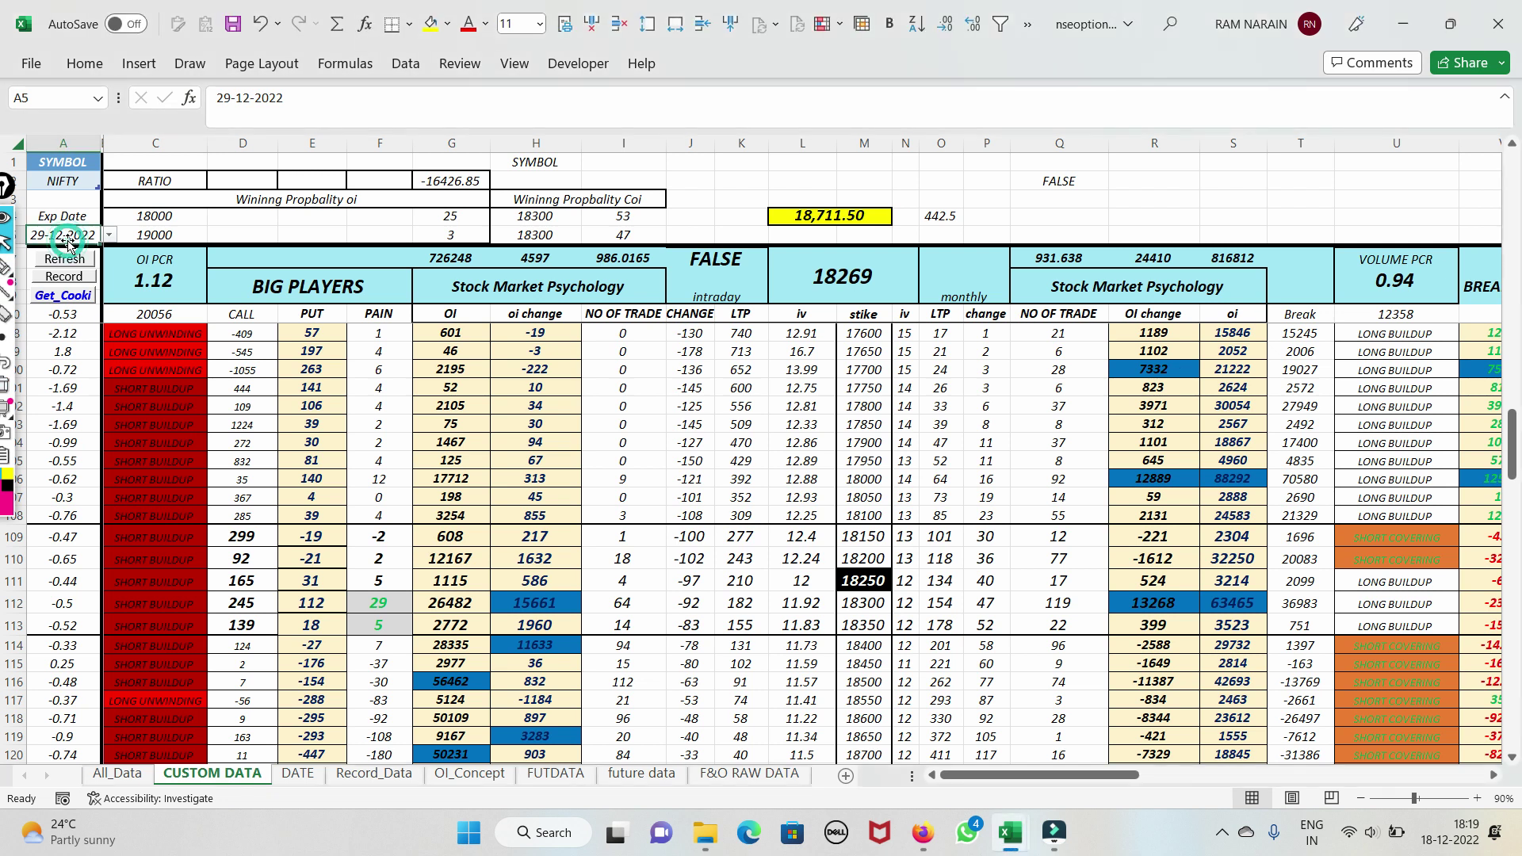
Change the option chain's symbol to BANKNIFTY
{"action": "left_click", "coordinate": [70, 181]}
{"action": "left_click", "coordinate": [111, 190]}
{"action": "left_click", "coordinate": [105, 185]}
{"action": "left_click", "coordinate": [109, 185]}
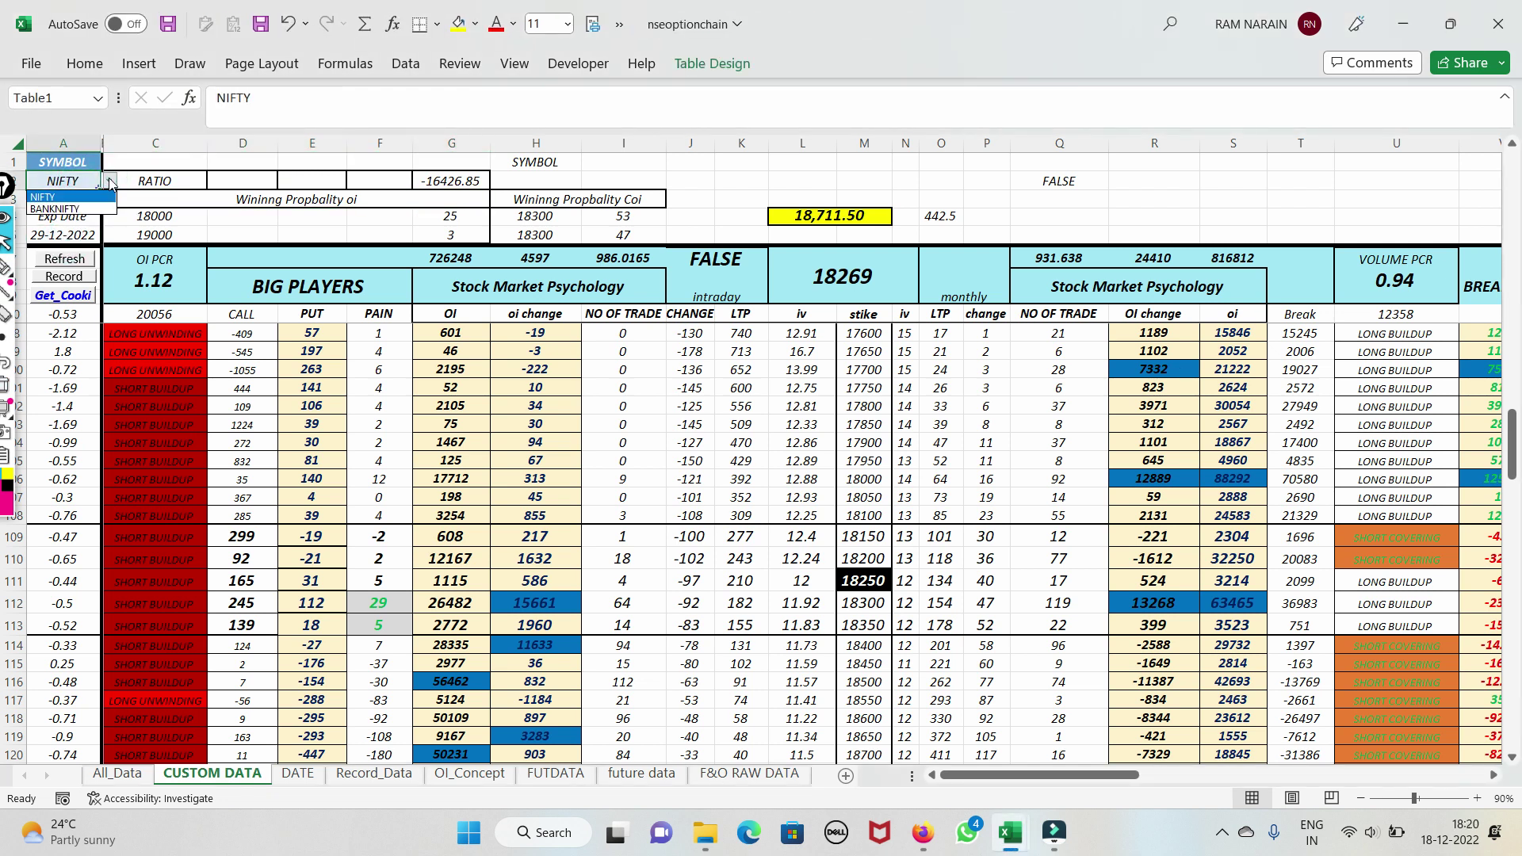
{"action": "left_click", "coordinate": [54, 208]}
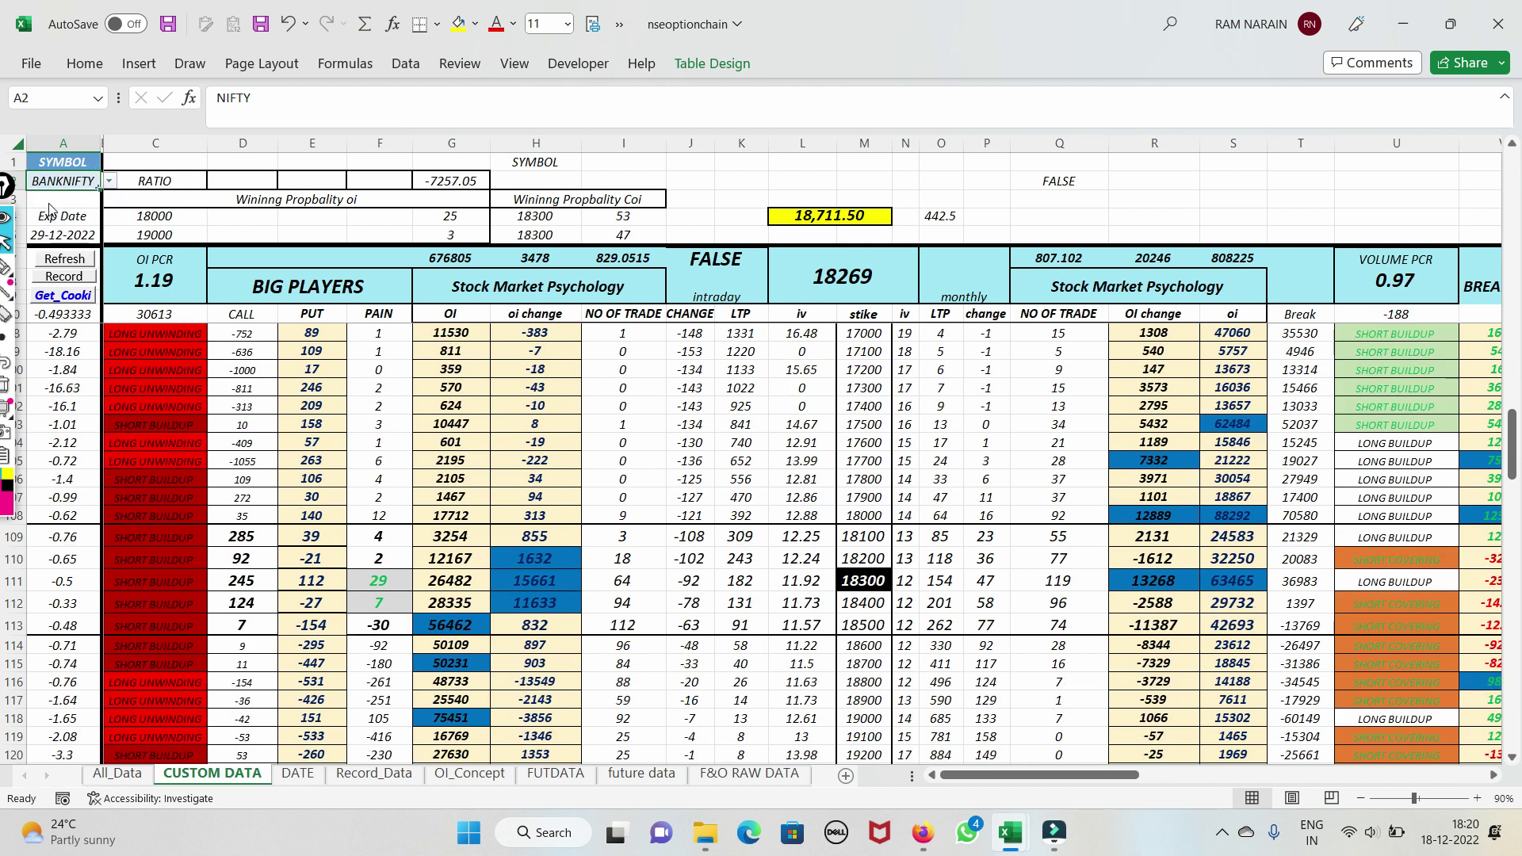
Run Get_Cooki, dismiss its message, and refresh the BANKNIFTY data on the CUSTOM DATA sheet
{"action": "left_click", "coordinate": [57, 296]}
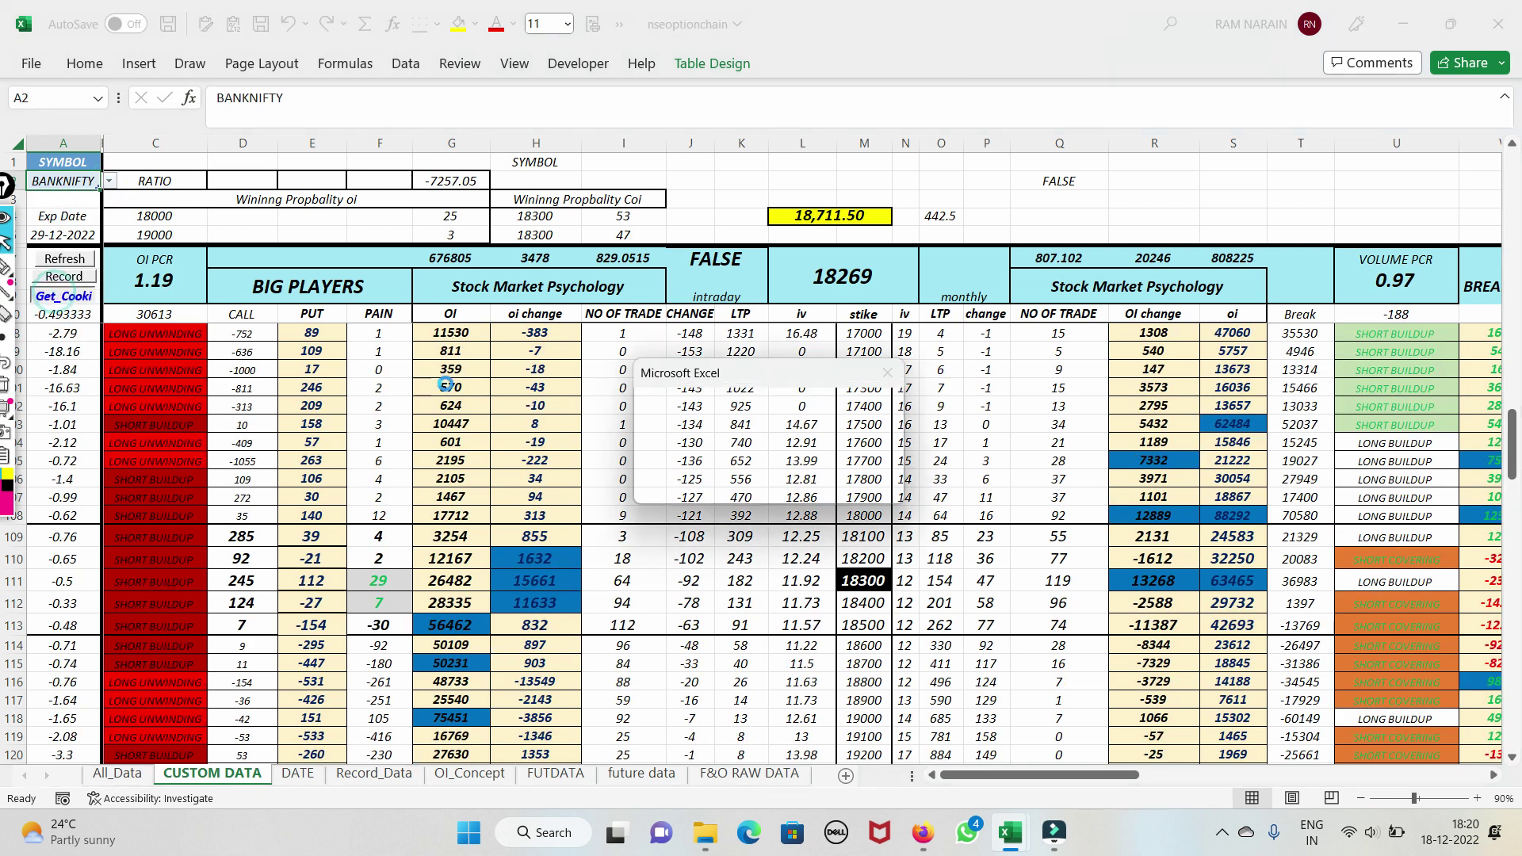
{"action": "left_click_drag", "start_coordinate": [757, 383], "coordinate": [762, 313]}
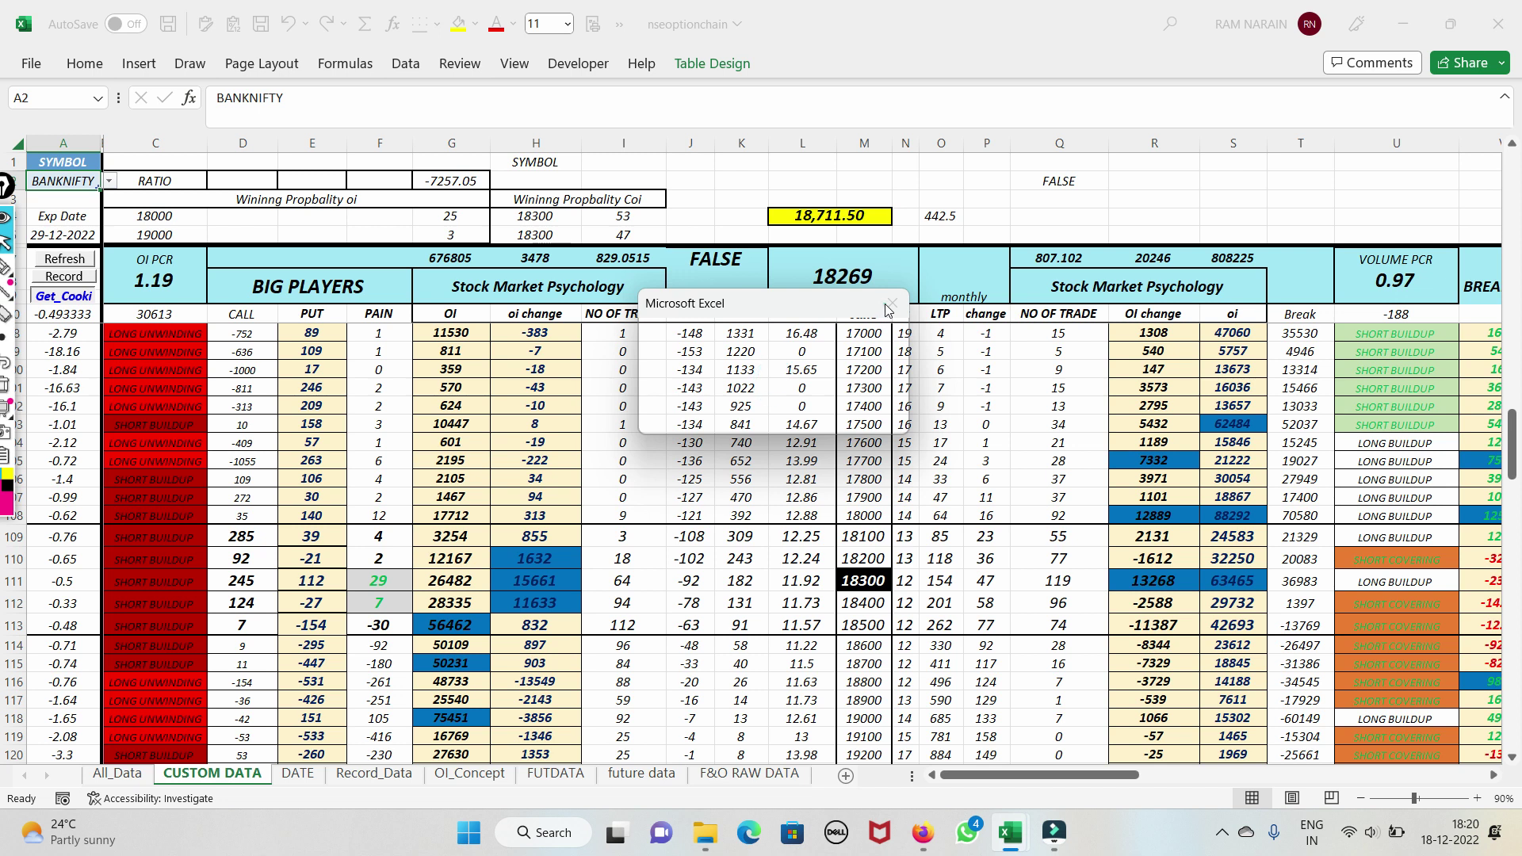
{"action": "left_click", "coordinate": [793, 422]}
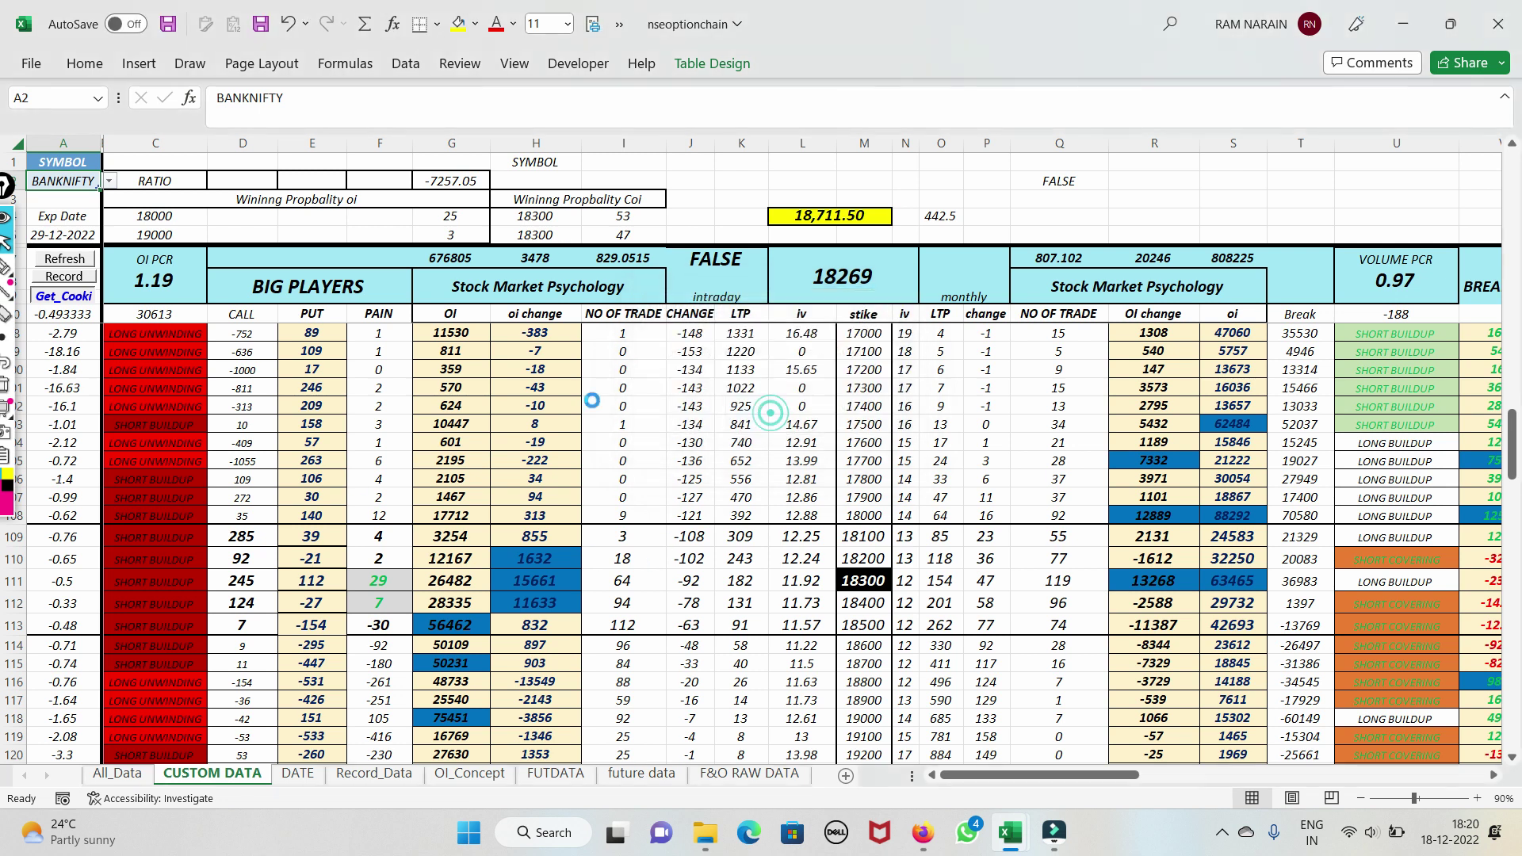
{"action": "left_click", "coordinate": [52, 261]}
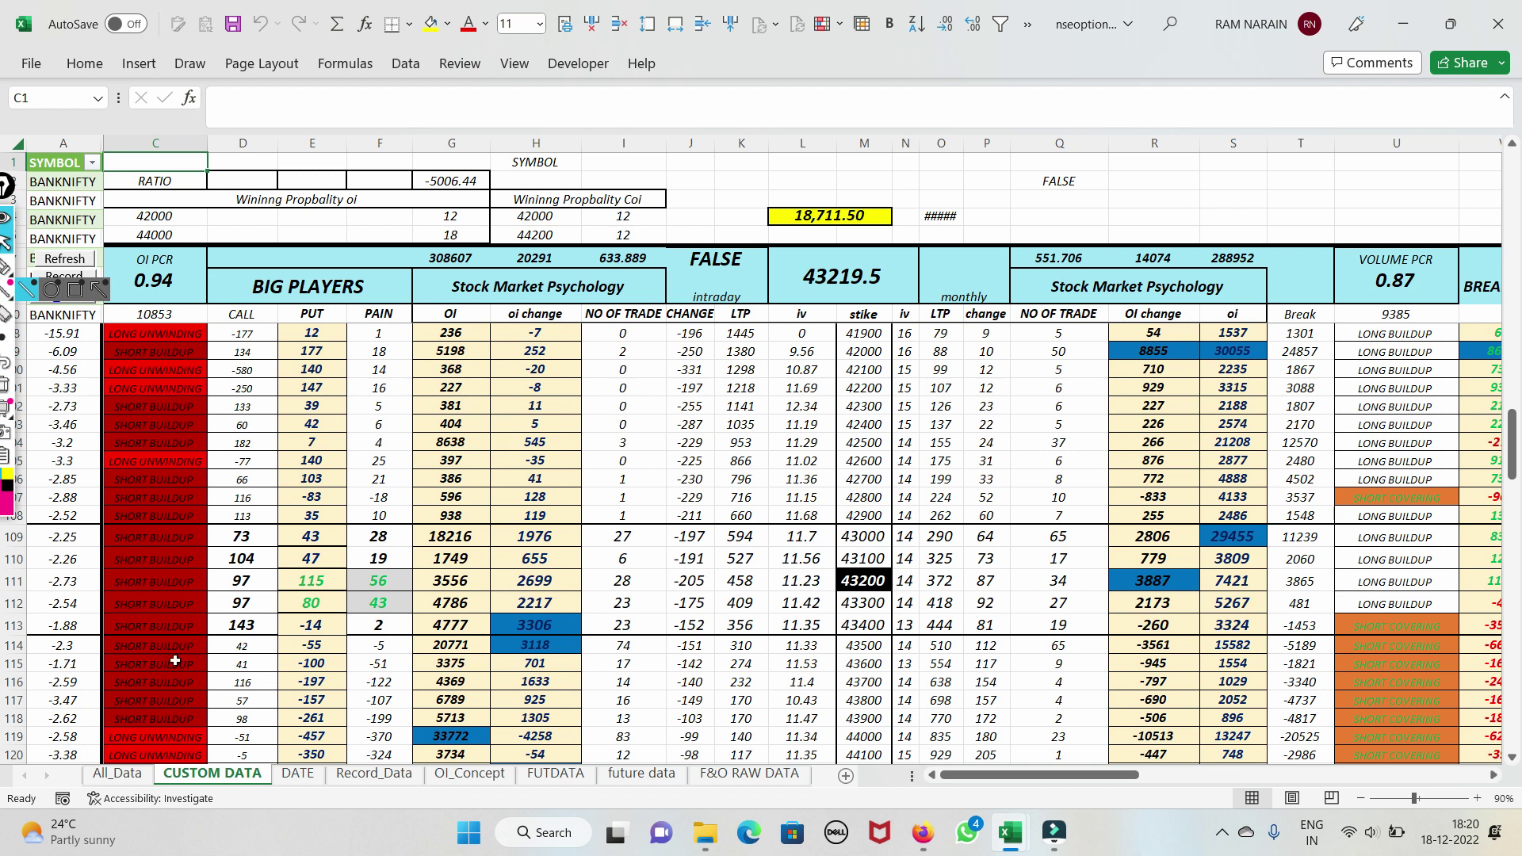
{"action": "left_click", "coordinate": [5, 363]}
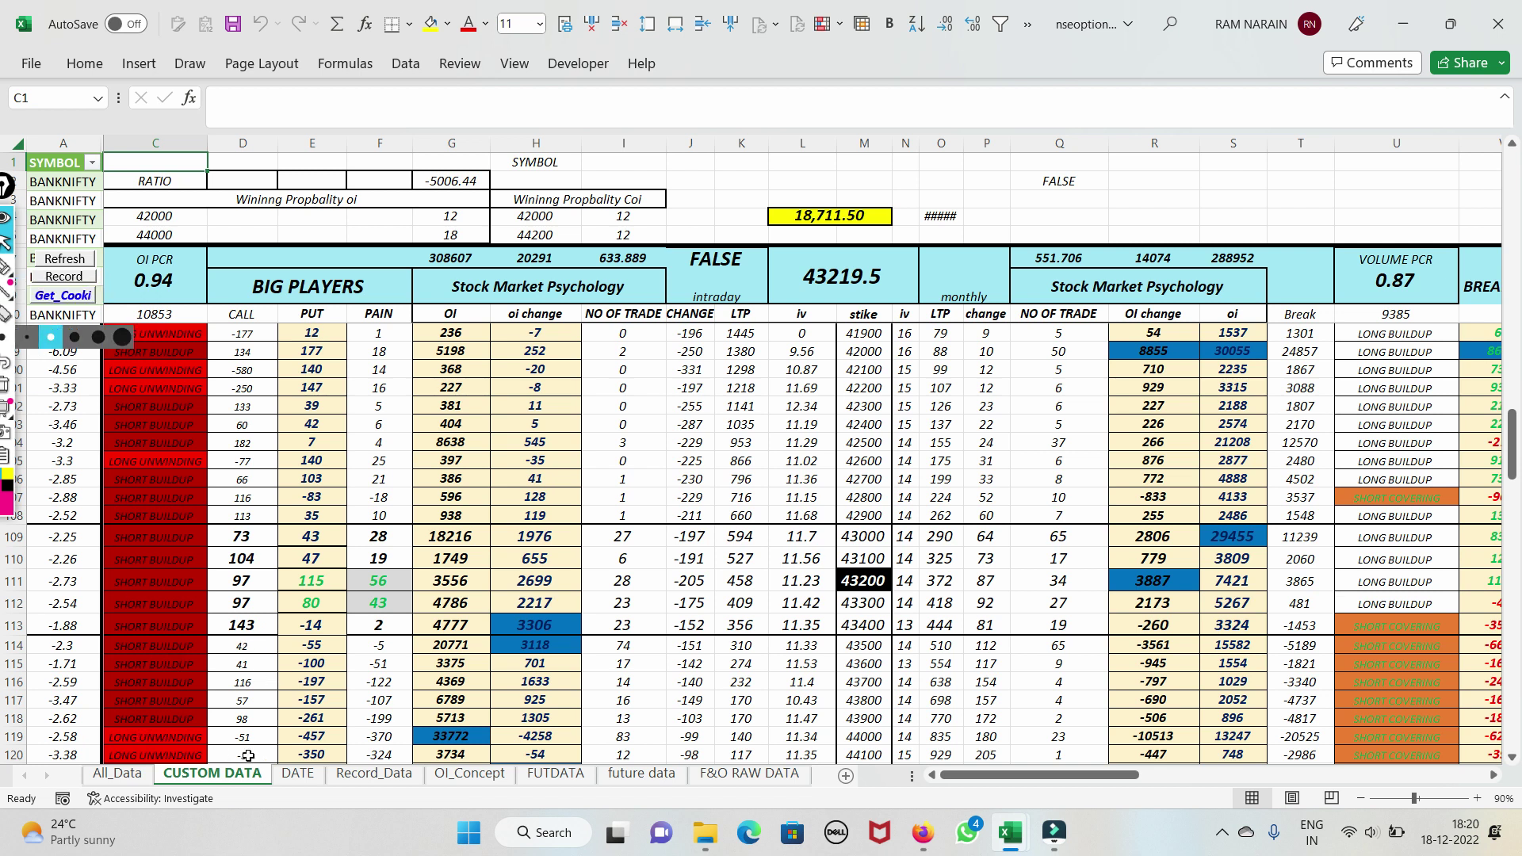
{"action": "left_click", "coordinate": [298, 773]}
{"action": "left_click", "coordinate": [236, 772]}
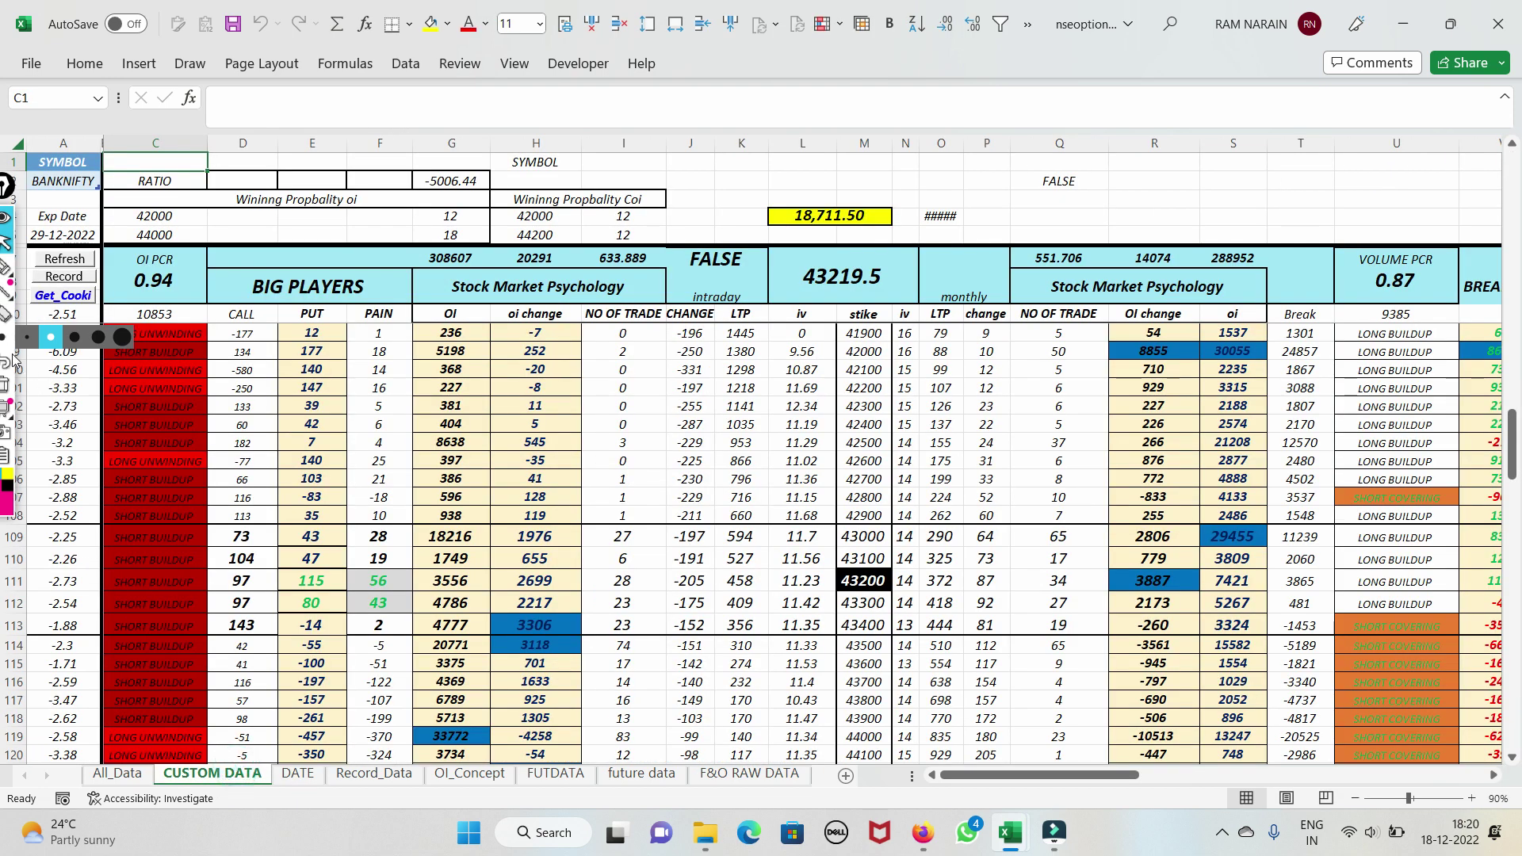
Circle the total put and call OI changes and tick the total call and put OI in the BANKNIFTY chain
{"action": "left_click", "coordinate": [26, 337]}
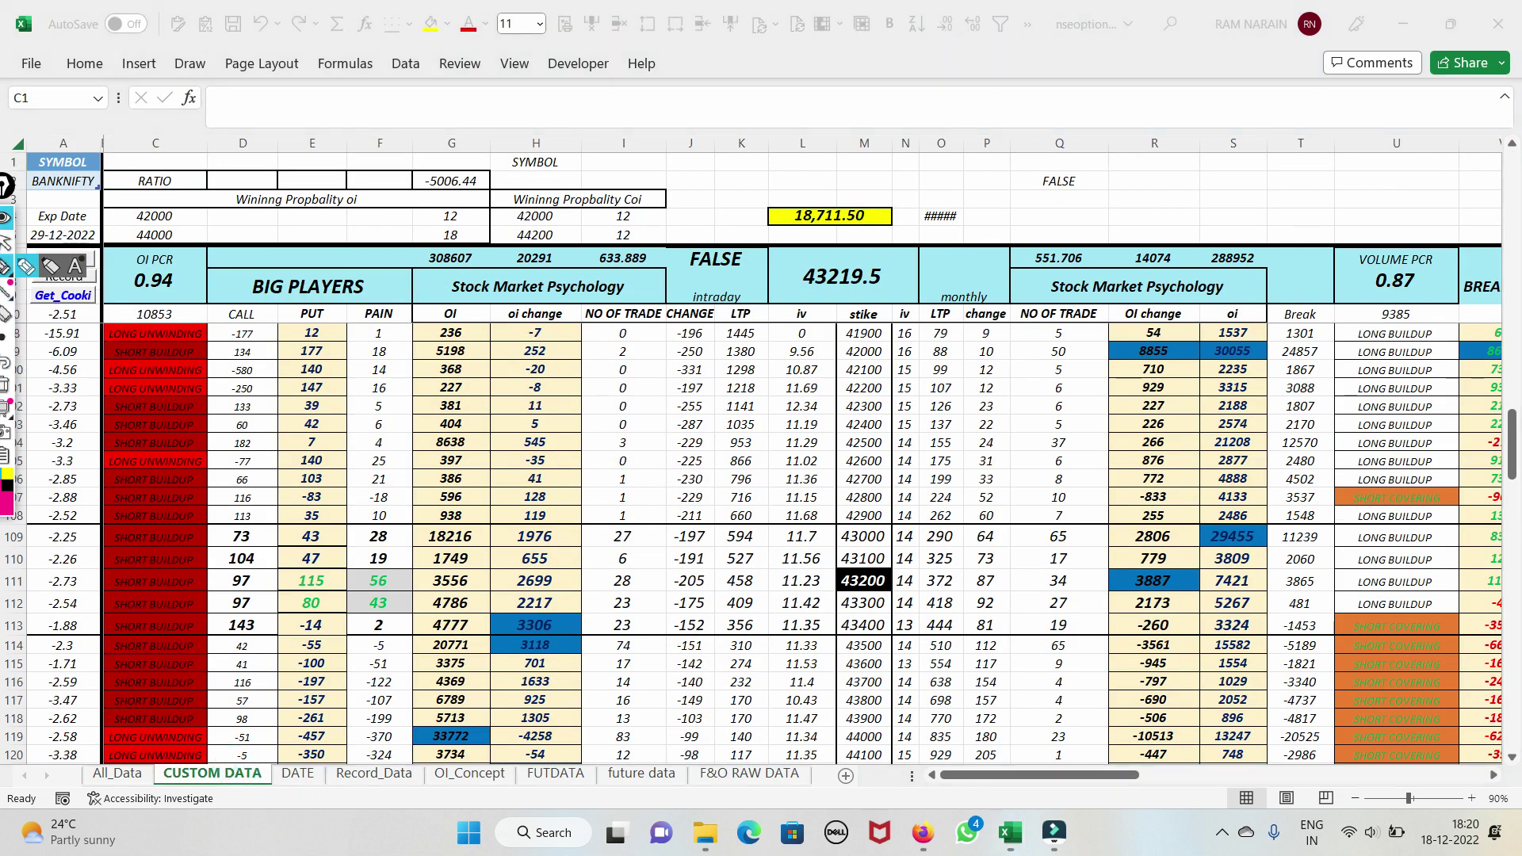
{"action": "mouse_move", "coordinate": [1116, 254]}
{"action": "left_mouse_down"}
{"action": "mouse_move", "coordinate": [1187, 237]}
{"action": "mouse_move", "coordinate": [1159, 247]}
{"action": "left_mouse_up"}
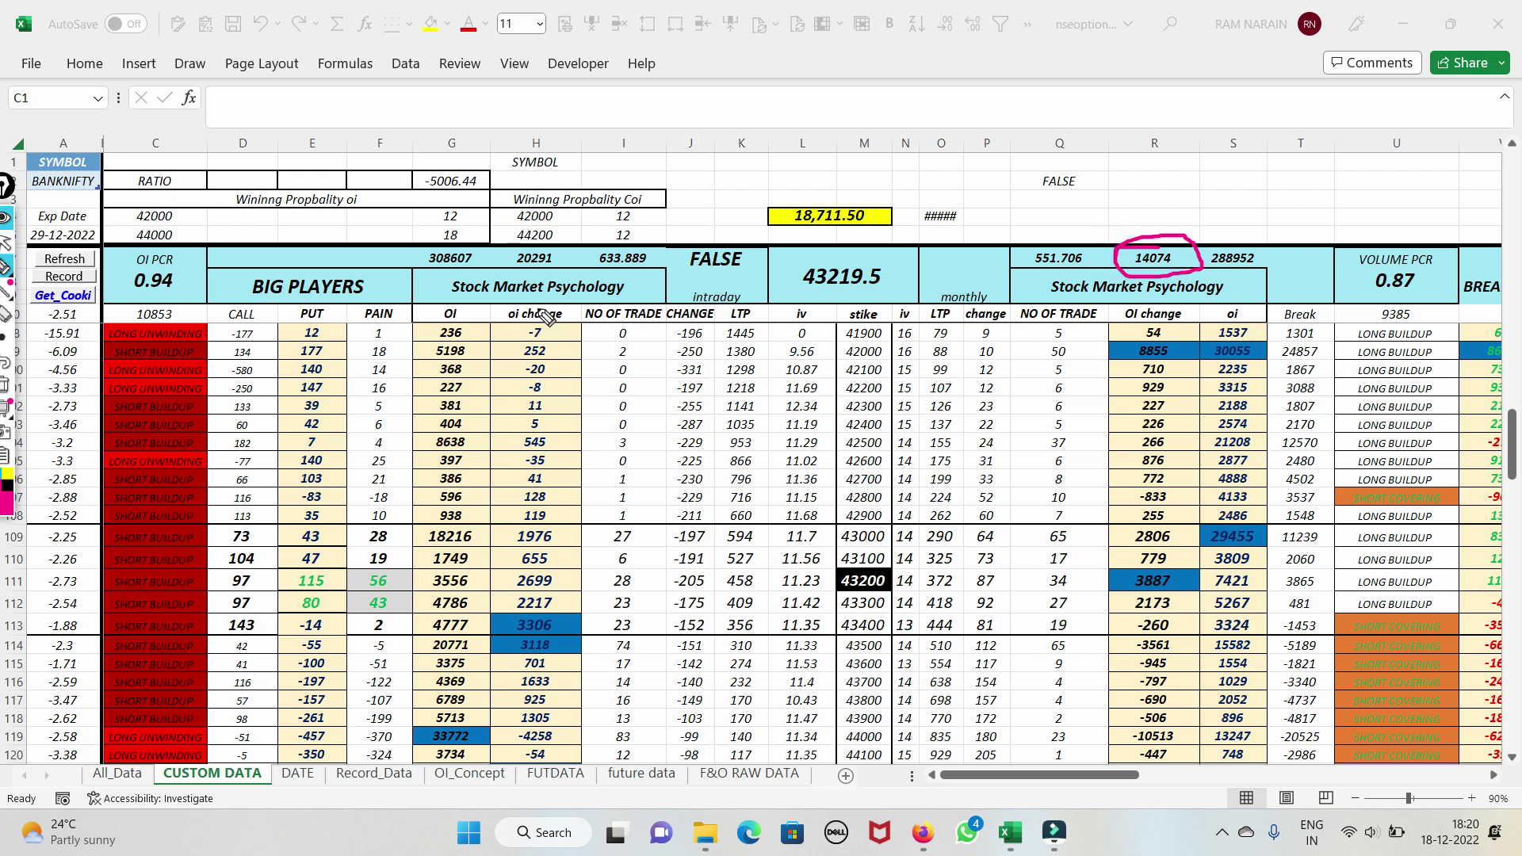
{"action": "mouse_move", "coordinate": [500, 272]}
{"action": "left_mouse_down"}
{"action": "mouse_move", "coordinate": [555, 246]}
{"action": "mouse_move", "coordinate": [520, 266]}
{"action": "left_mouse_up"}
{"action": "left_click_drag", "start_coordinate": [428, 262], "coordinate": [558, 184]}
{"action": "mouse_move", "coordinate": [1202, 255]}
{"action": "left_mouse_down"}
{"action": "mouse_move", "coordinate": [1221, 271]}
{"action": "mouse_move", "coordinate": [1292, 202]}
{"action": "left_mouse_up"}
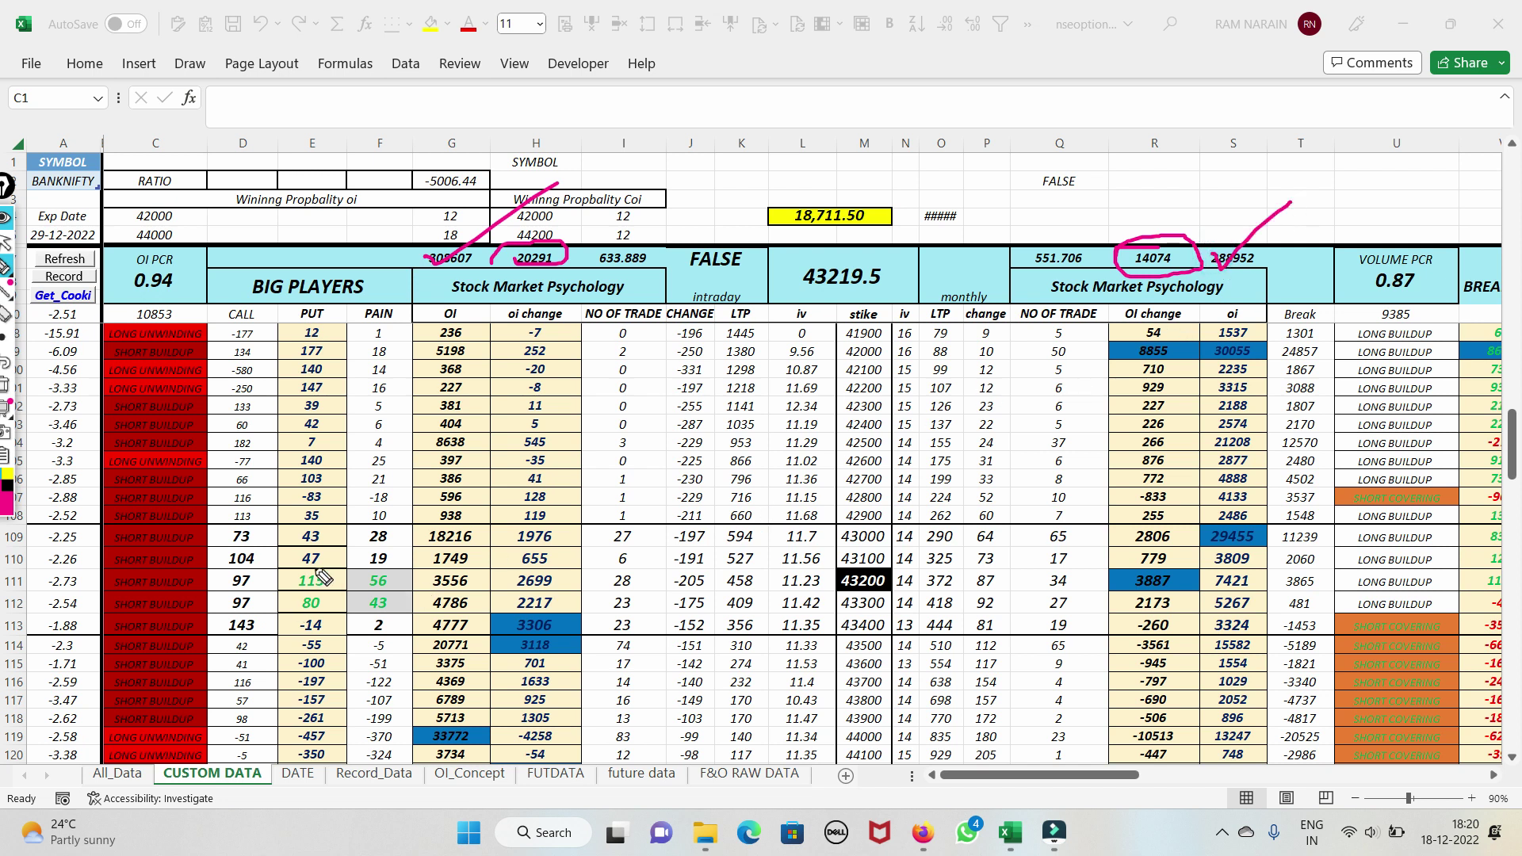
Mark the 43200 PUT value under Big Players, draw a line across the 43200 strike, circle the 43219.5 price, and clear the marks
{"action": "mouse_move", "coordinate": [287, 584]}
{"action": "left_mouse_down"}
{"action": "mouse_move", "coordinate": [336, 583]}
{"action": "mouse_move", "coordinate": [347, 561]}
{"action": "left_mouse_up"}
{"action": "left_click_drag", "start_coordinate": [609, 585], "coordinate": [936, 584]}
{"action": "mouse_move", "coordinate": [863, 244]}
{"action": "left_mouse_down"}
{"action": "mouse_move", "coordinate": [793, 295]}
{"action": "mouse_move", "coordinate": [879, 278]}
{"action": "left_mouse_up"}
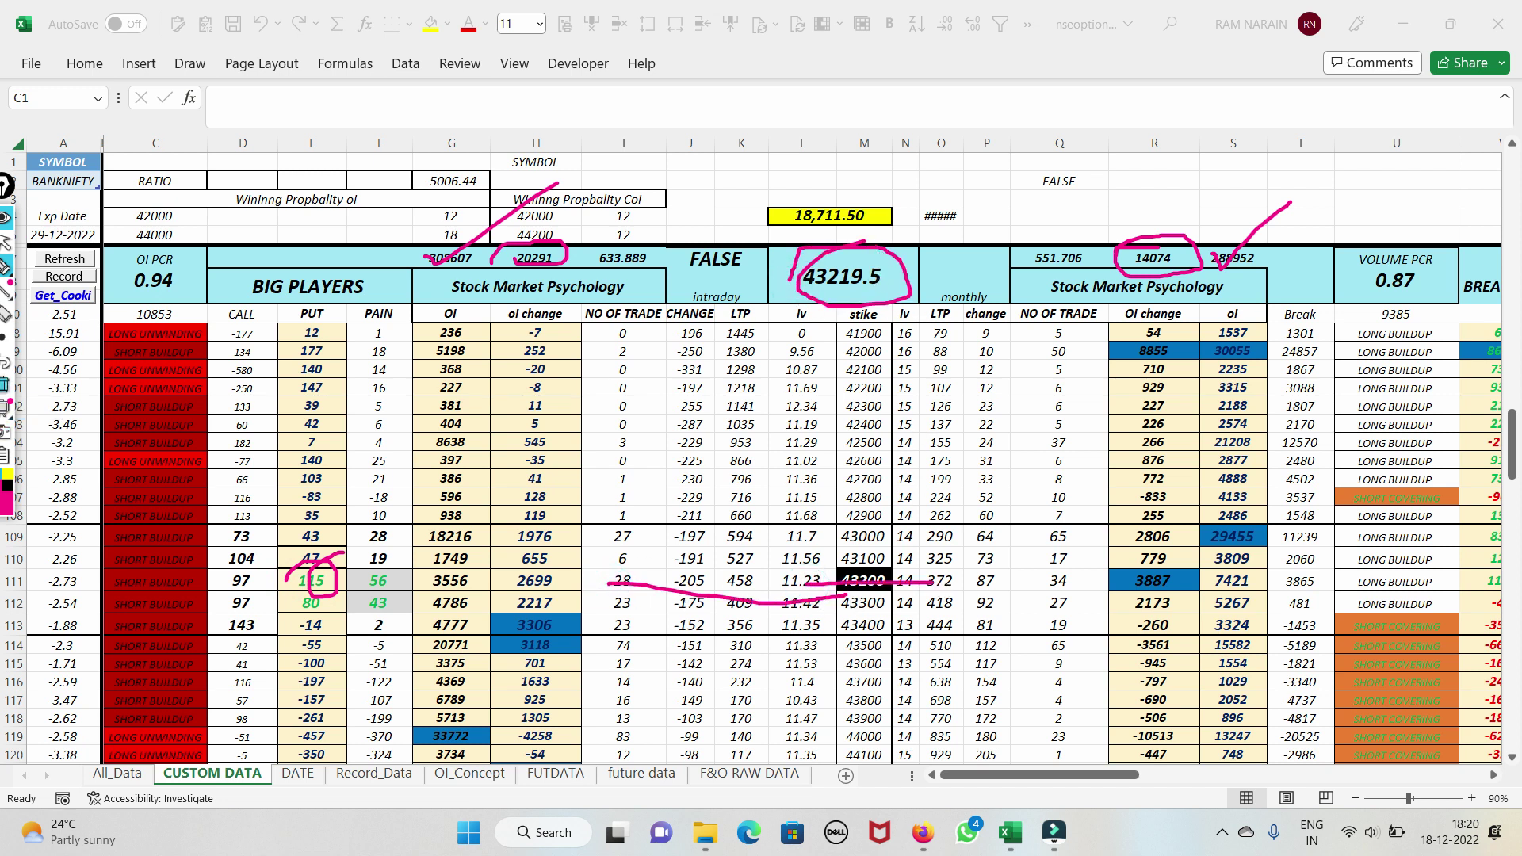
{"action": "left_click", "coordinate": [6, 242]}
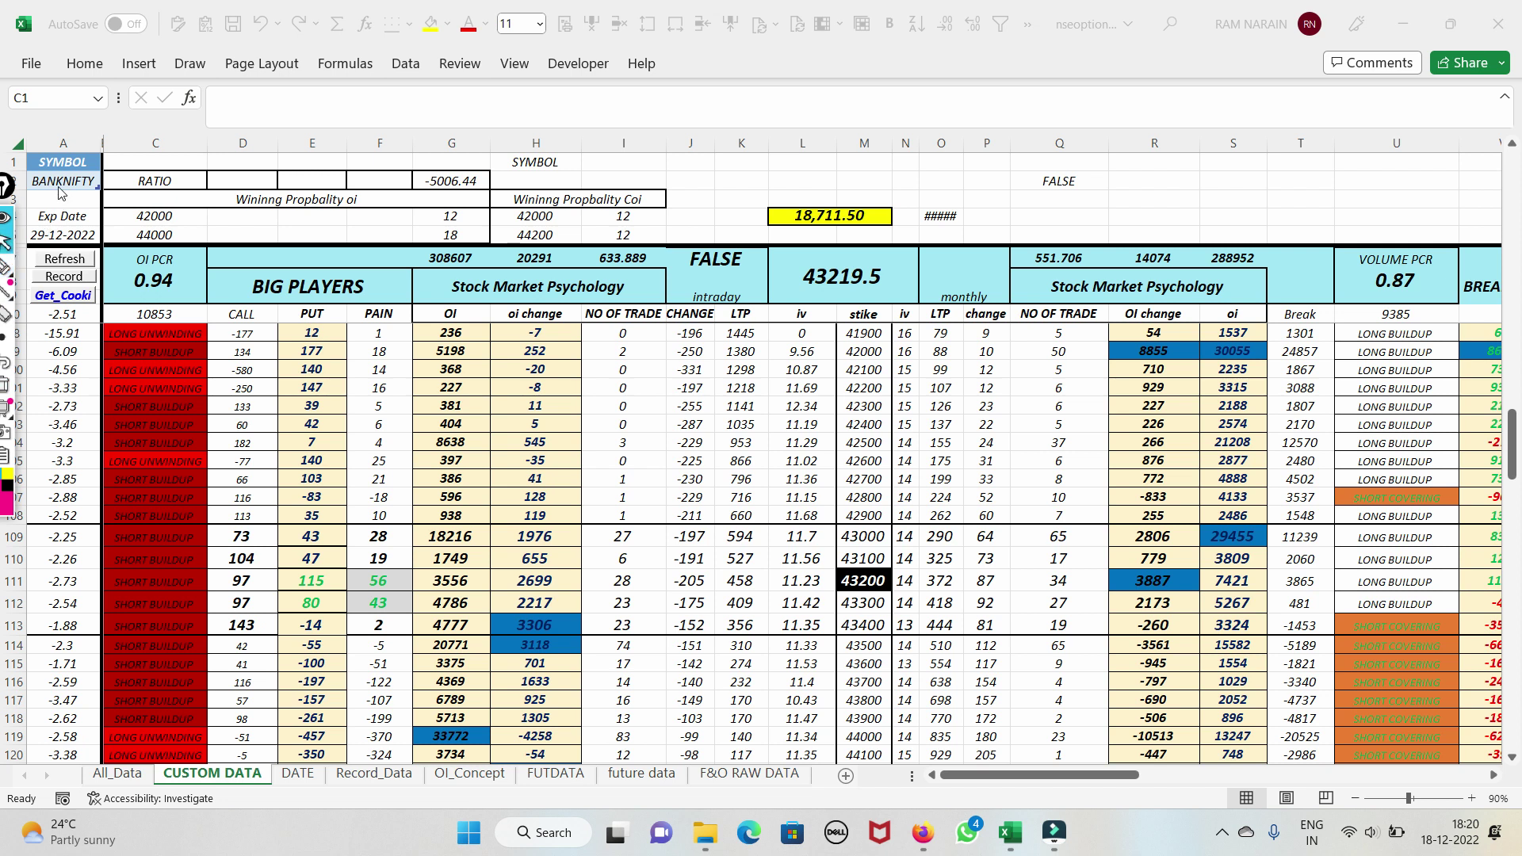
Change the BANKNIFTY option chain's expiry date to 22-12-2022
{"action": "left_click", "coordinate": [63, 237]}
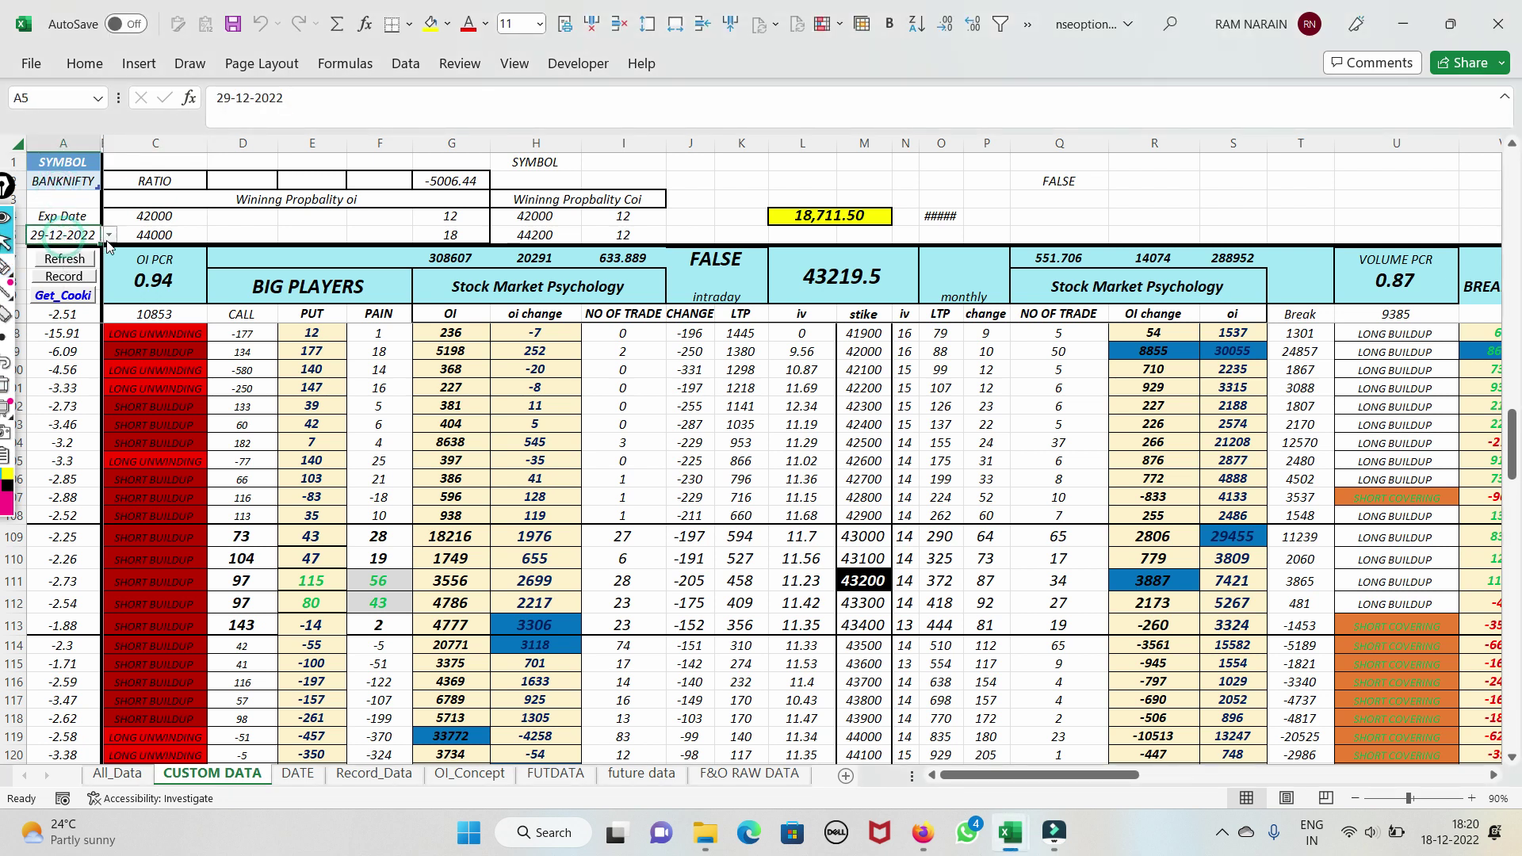
{"action": "left_click", "coordinate": [109, 236]}
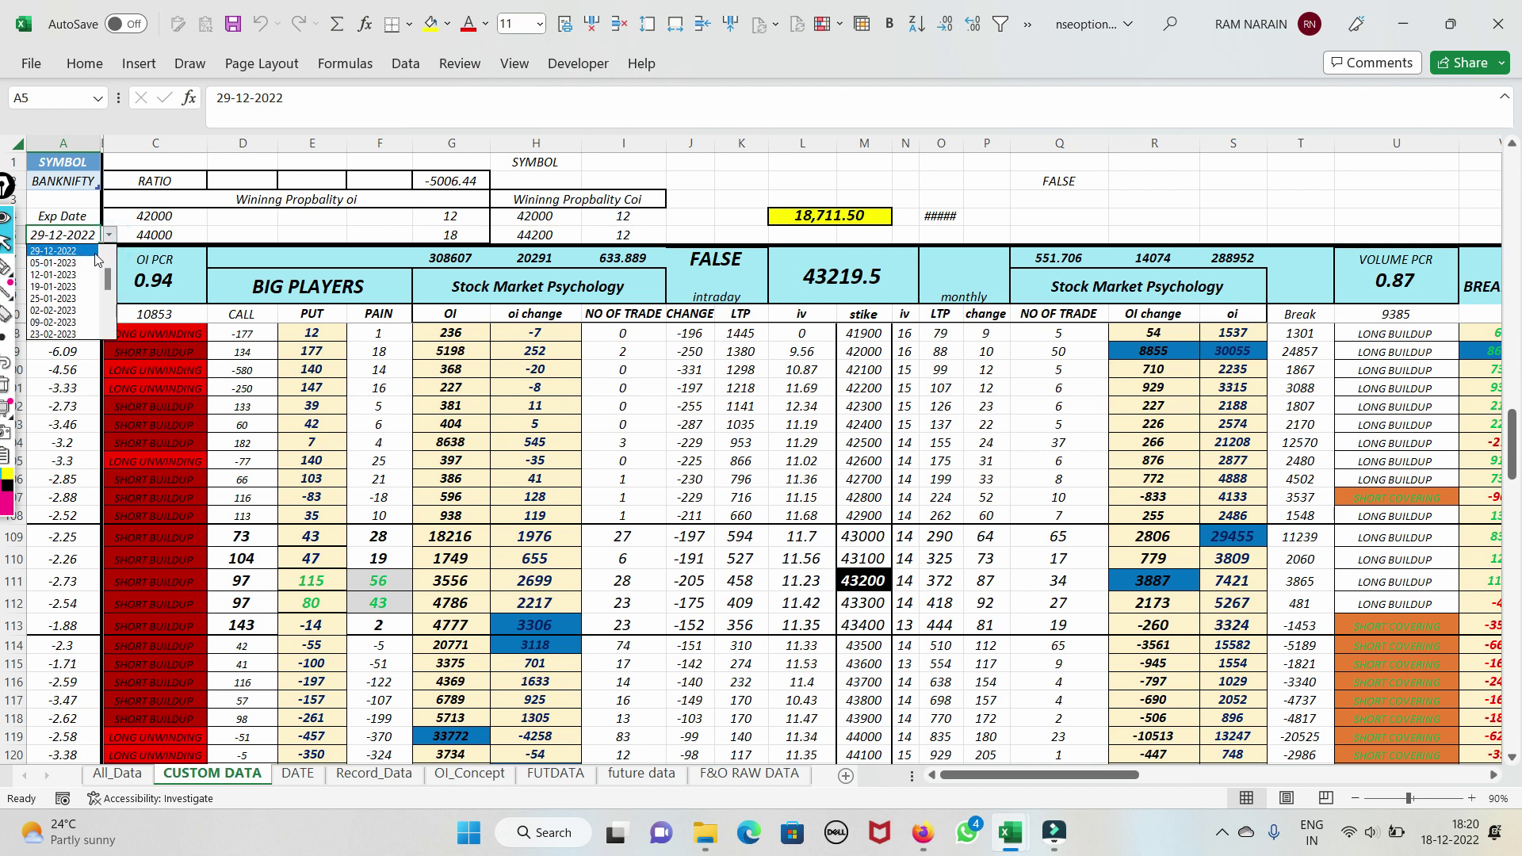
{"action": "left_click", "coordinate": [109, 252]}
{"action": "left_click", "coordinate": [53, 251]}
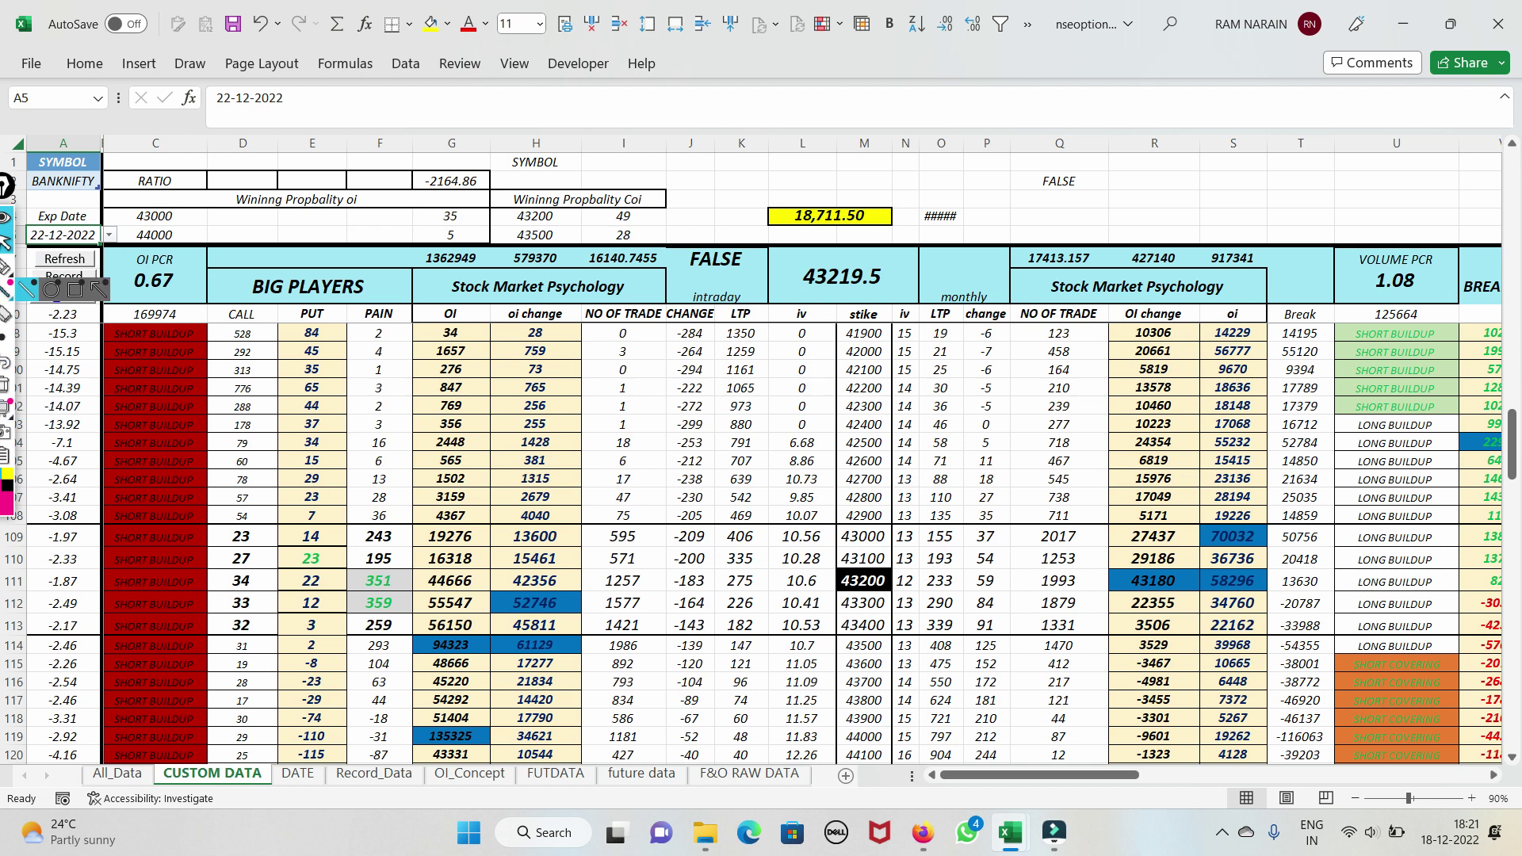
Circle the 43300 strike, tick and underline its call OI change, strike through the 43500 call OI change, and erase the marks
{"action": "left_click", "coordinate": [63, 276]}
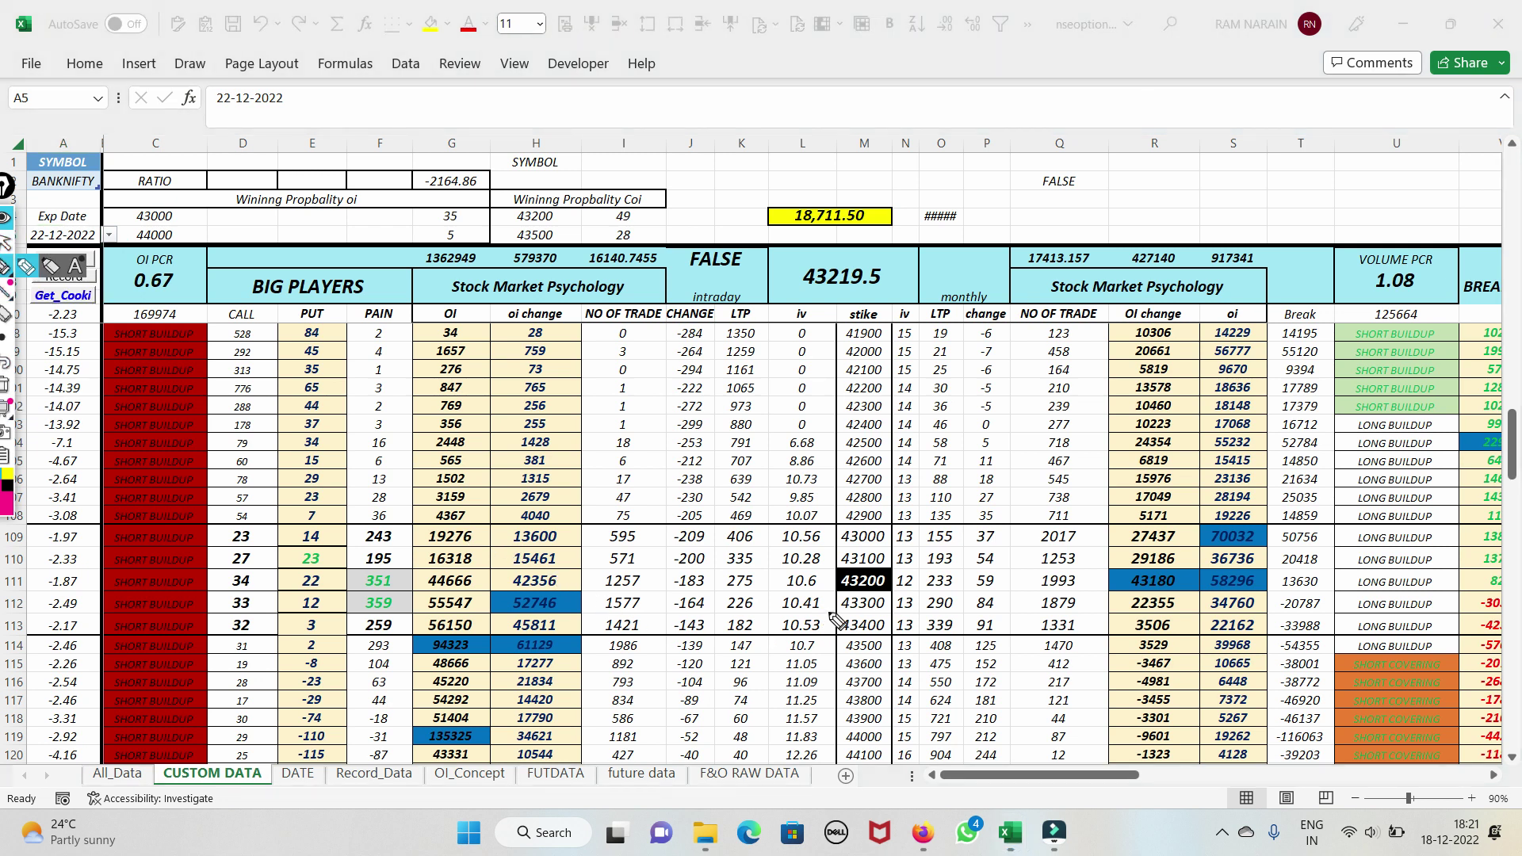
{"action": "mouse_move", "coordinate": [827, 605]}
{"action": "left_mouse_down"}
{"action": "mouse_move", "coordinate": [897, 593]}
{"action": "mouse_move", "coordinate": [882, 620]}
{"action": "mouse_move", "coordinate": [850, 601]}
{"action": "left_mouse_up"}
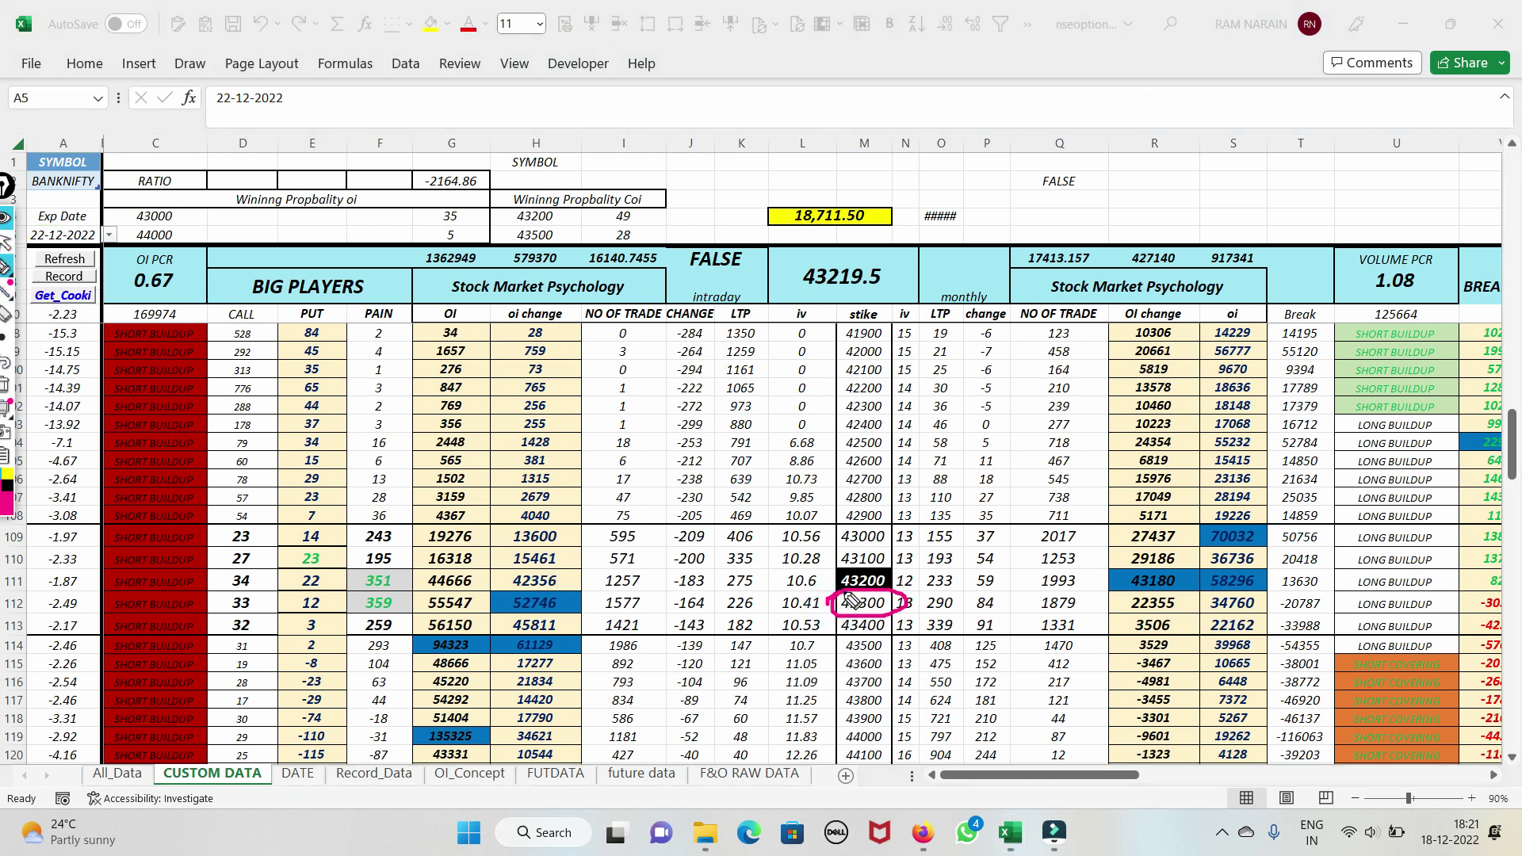
{"action": "left_click_drag", "start_coordinate": [532, 610], "coordinate": [596, 585]}
{"action": "left_click_drag", "start_coordinate": [484, 616], "coordinate": [568, 609]}
{"action": "left_click_drag", "start_coordinate": [498, 647], "coordinate": [573, 648]}
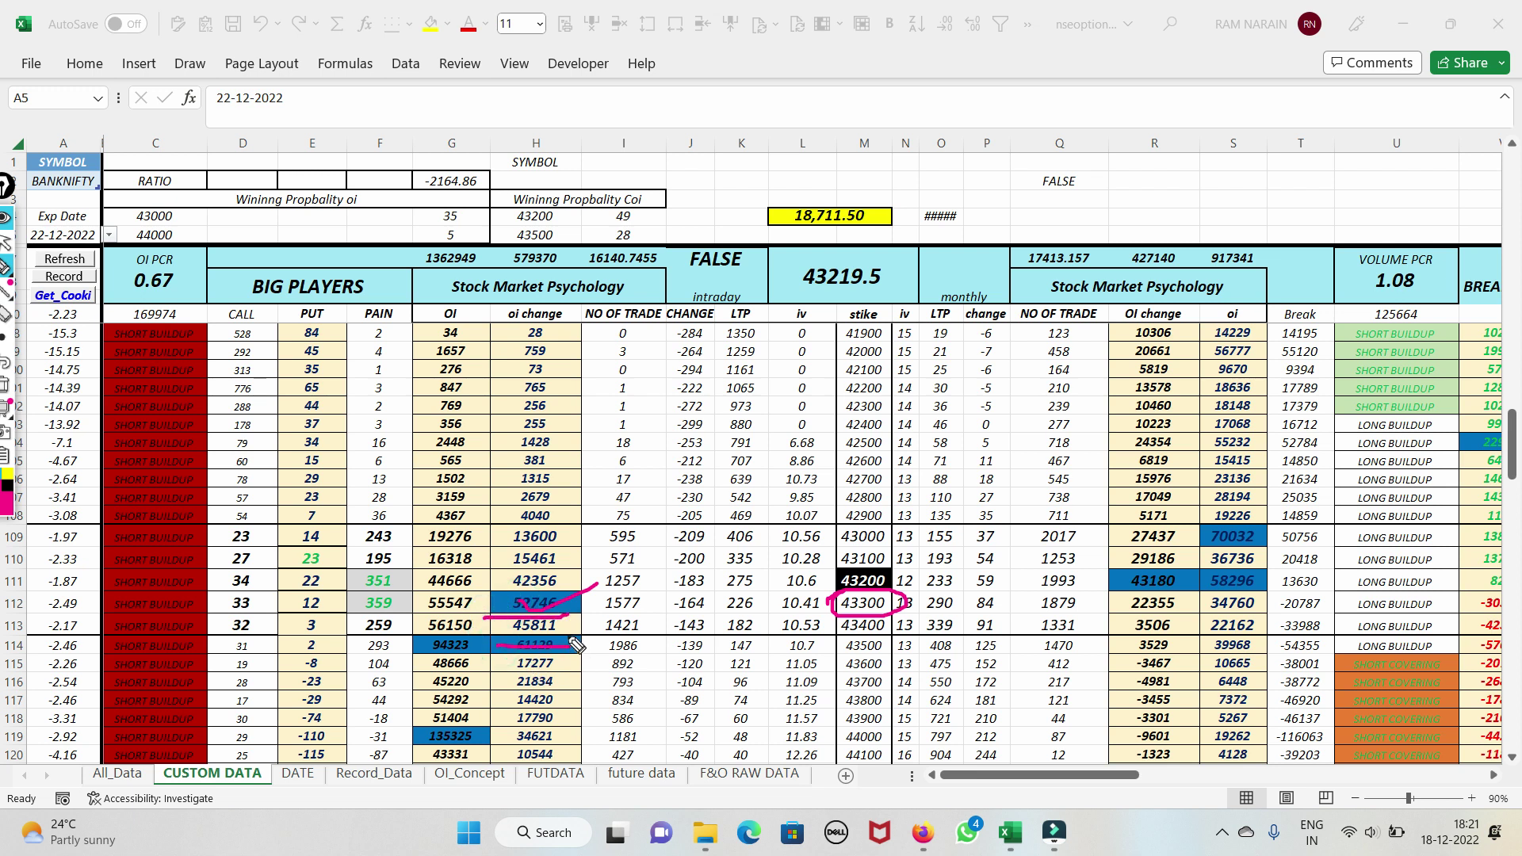
{"action": "left_click", "coordinate": [6, 386]}
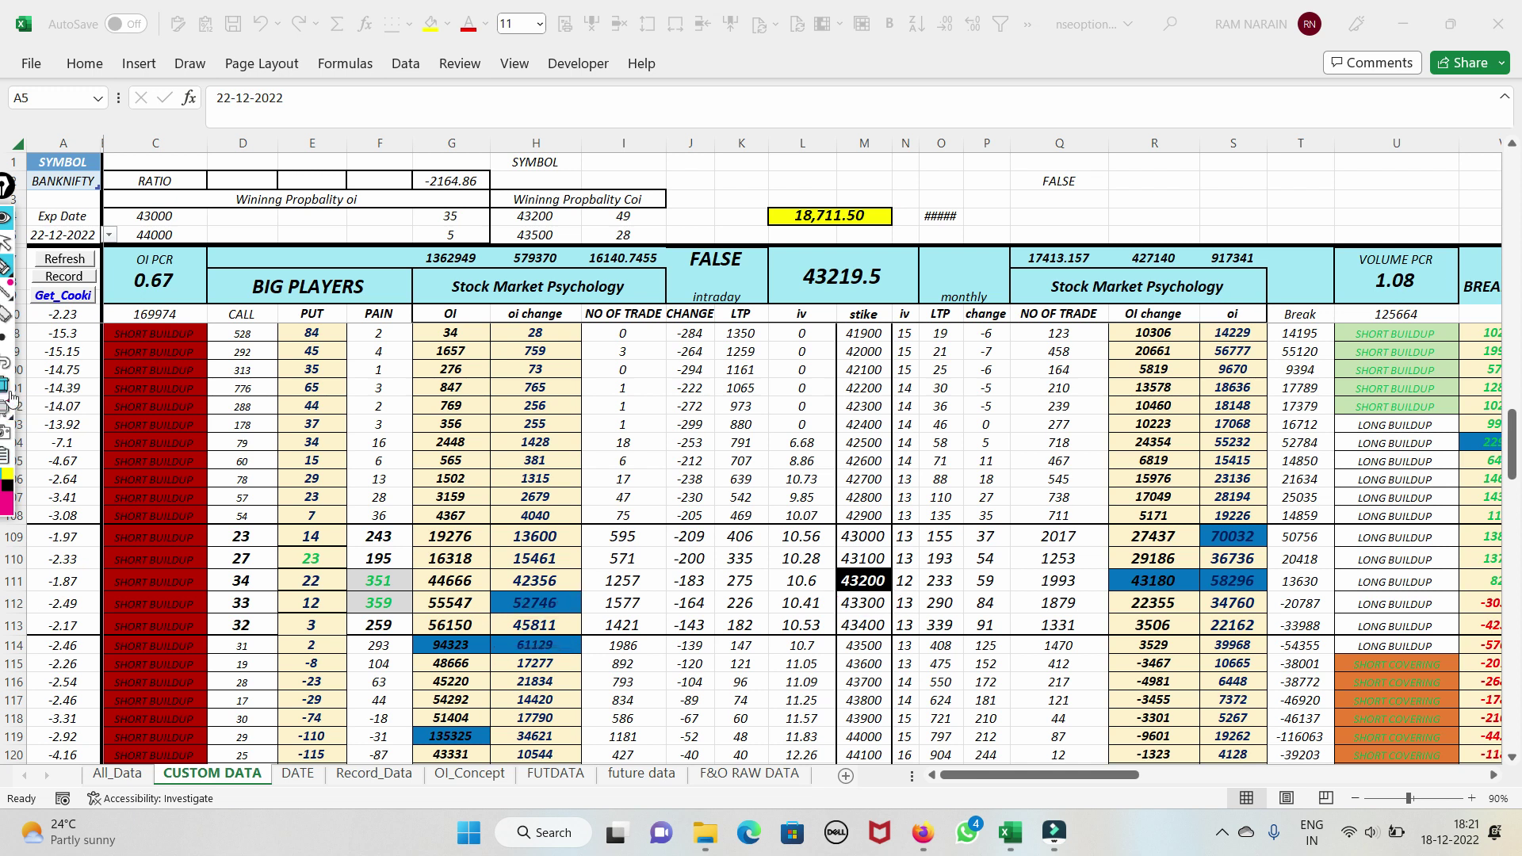
Box the 43200 strike, mark its put OI change, the 43000 strike and the PAIN values for 43000, 43200 and 43300, and clear the marks
{"action": "mouse_move", "coordinate": [845, 588]}
{"action": "left_mouse_down"}
{"action": "mouse_move", "coordinate": [910, 583]}
{"action": "mouse_move", "coordinate": [813, 596]}
{"action": "mouse_move", "coordinate": [853, 555]}
{"action": "left_mouse_up"}
{"action": "left_click_drag", "start_coordinate": [1158, 583], "coordinate": [1072, 584]}
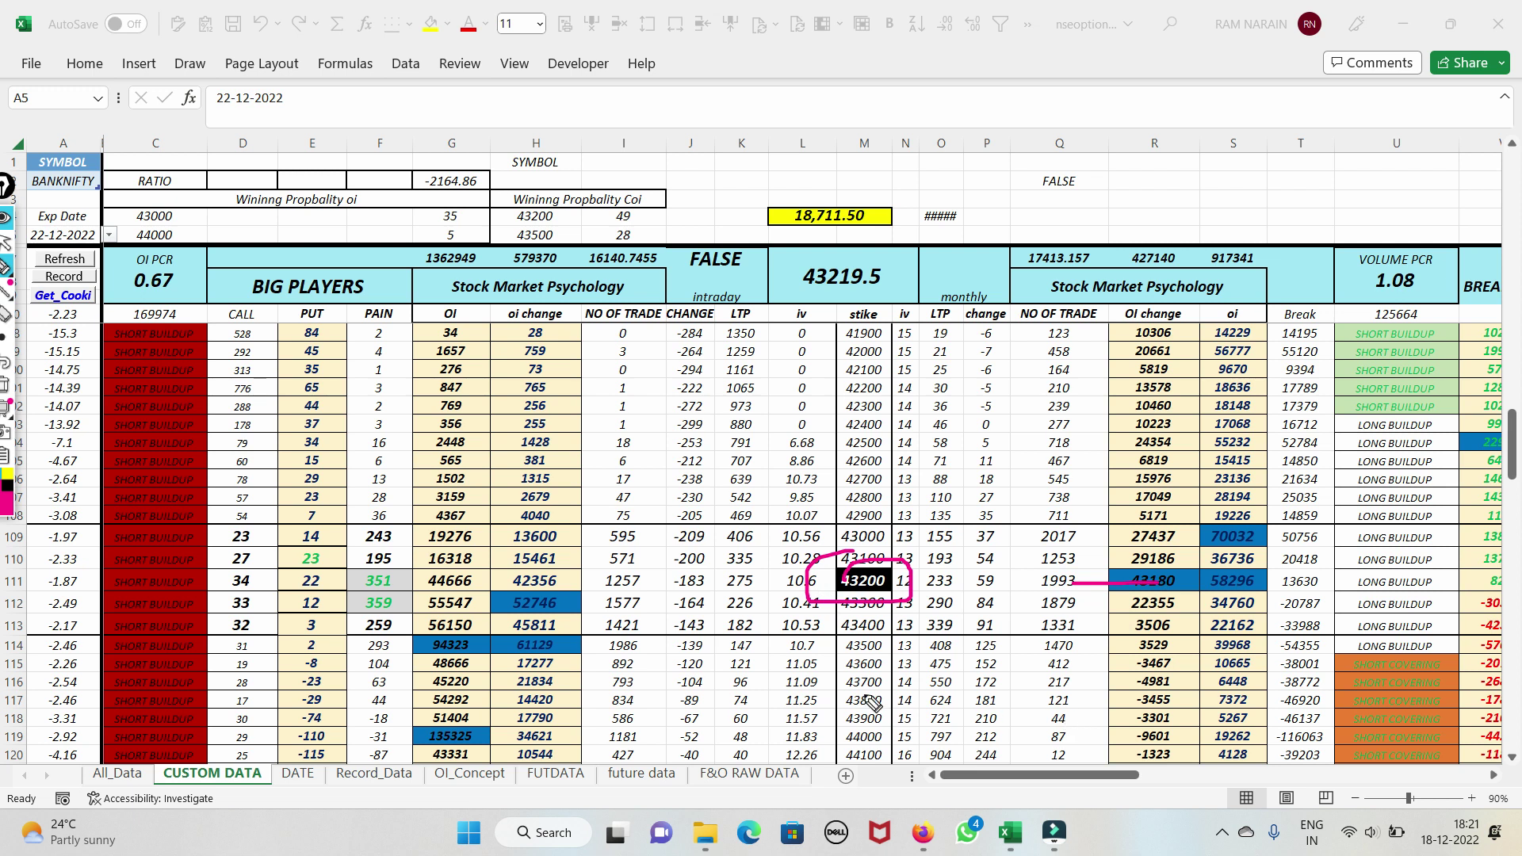
{"action": "left_click_drag", "start_coordinate": [833, 535], "coordinate": [914, 537]}
{"action": "left_click_drag", "start_coordinate": [354, 578], "coordinate": [482, 584]}
{"action": "left_click_drag", "start_coordinate": [358, 610], "coordinate": [468, 606]}
{"action": "mouse_move", "coordinate": [306, 549]}
{"action": "left_mouse_down"}
{"action": "mouse_move", "coordinate": [396, 547]}
{"action": "mouse_move", "coordinate": [387, 564]}
{"action": "mouse_move", "coordinate": [372, 553]}
{"action": "mouse_move", "coordinate": [642, 522]}
{"action": "left_mouse_up"}
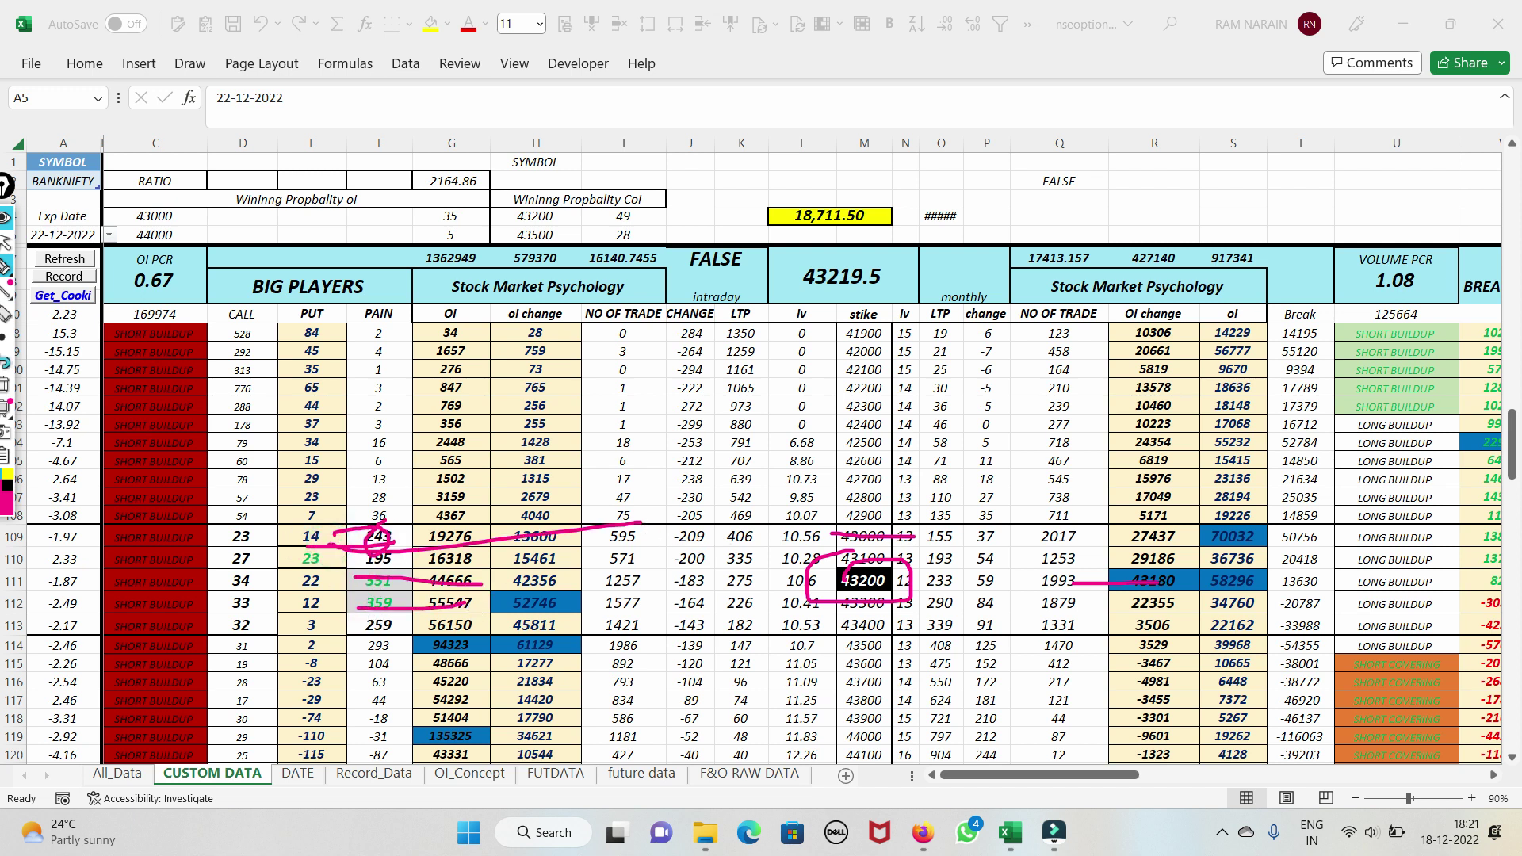
{"action": "left_click", "coordinate": [5, 385]}
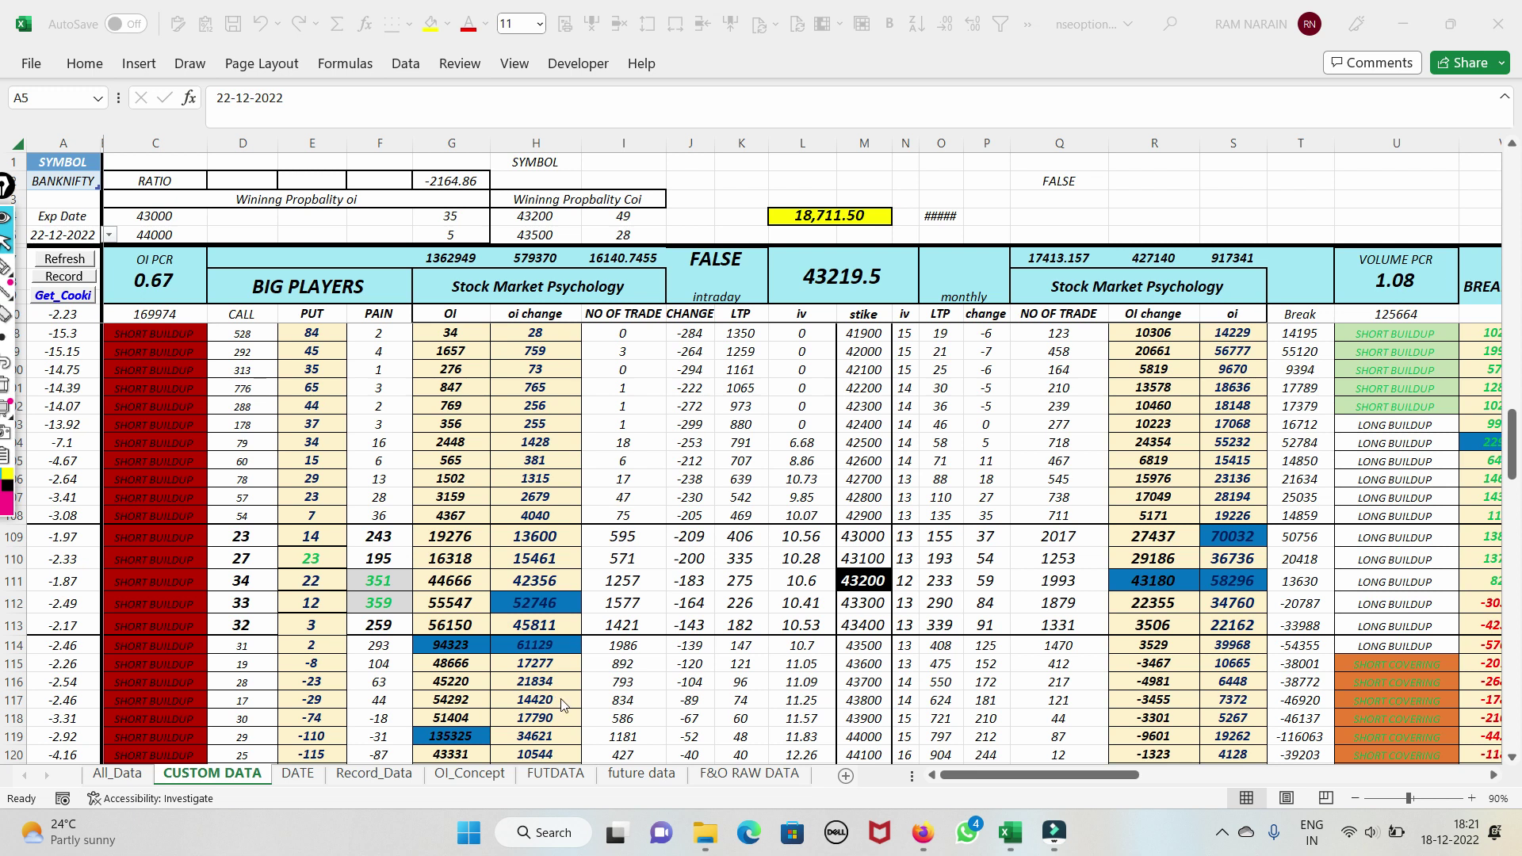
Switch to Firefox, show the Nifty 50 live chart, and draw a box around the 18269 price label
{"action": "left_click", "coordinate": [922, 833]}
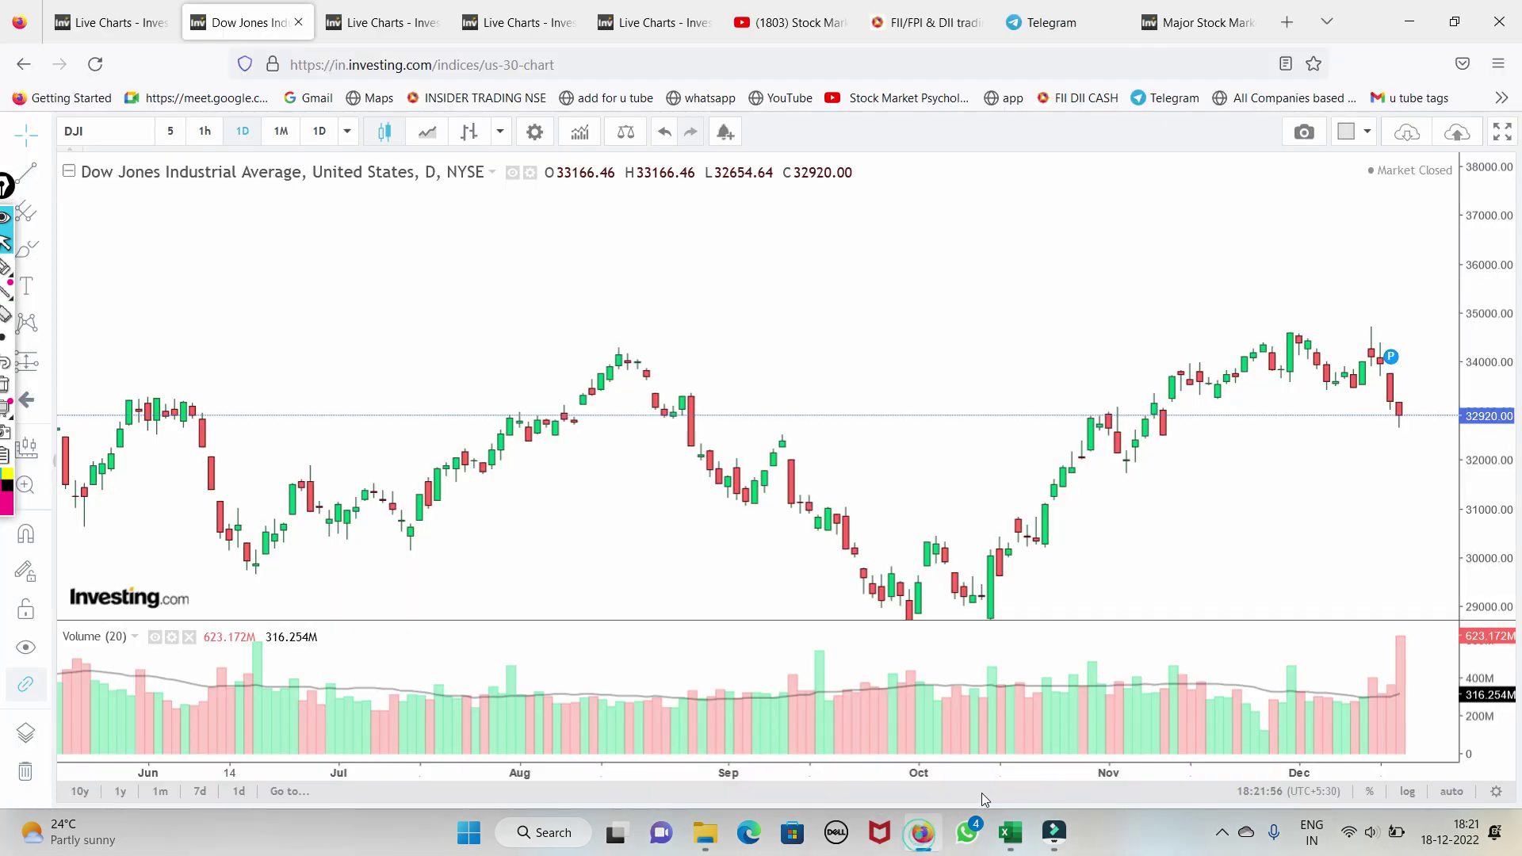
{"action": "left_click", "coordinate": [119, 30]}
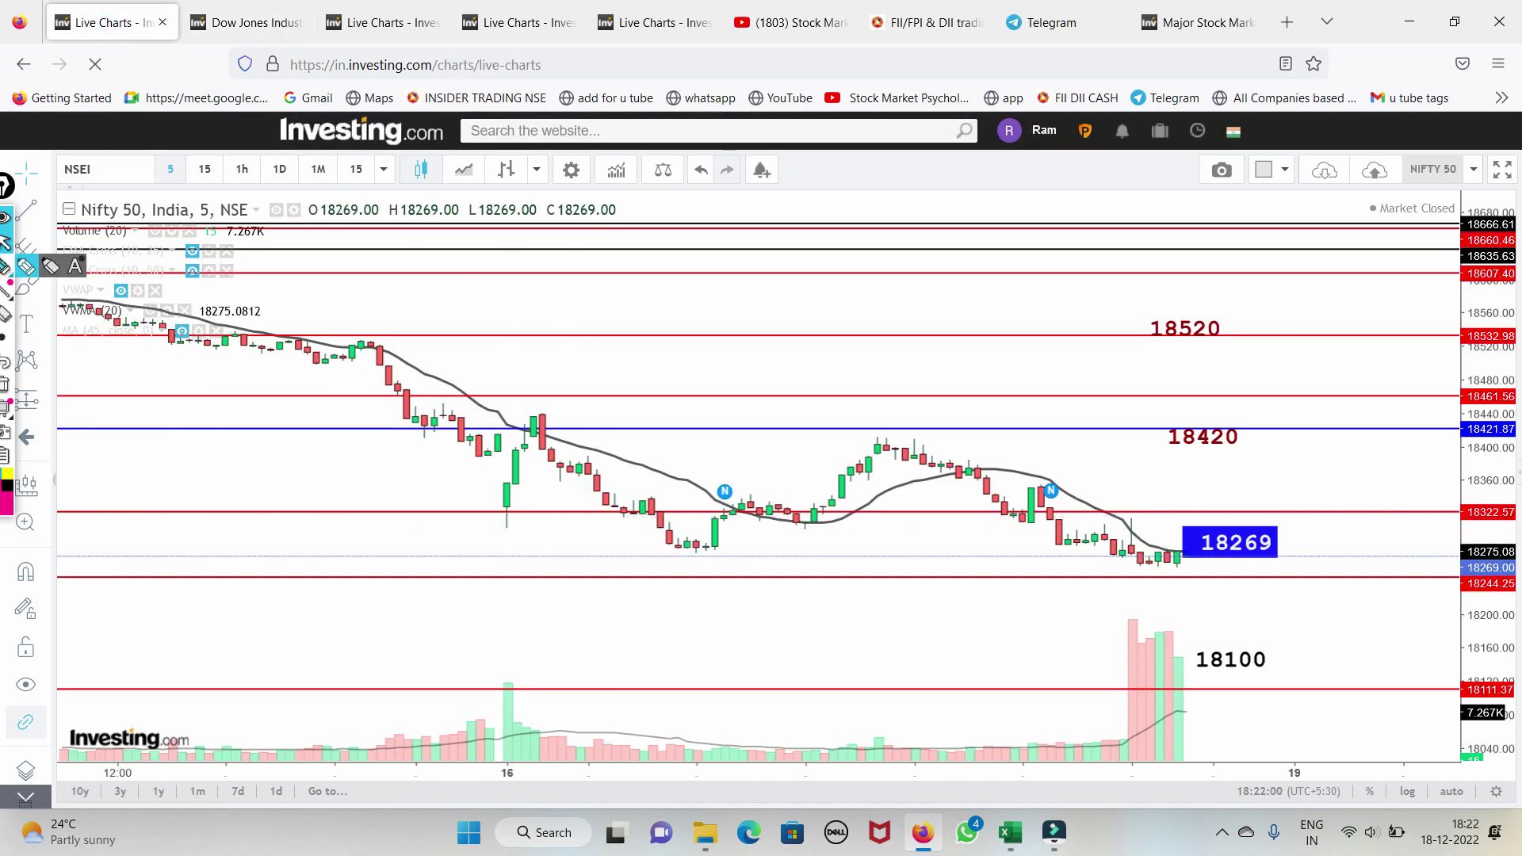
{"action": "mouse_move", "coordinate": [1176, 539]}
{"action": "left_mouse_down"}
{"action": "mouse_move", "coordinate": [1294, 530]}
{"action": "mouse_move", "coordinate": [1268, 582]}
{"action": "mouse_move", "coordinate": [1189, 576]}
{"action": "mouse_move", "coordinate": [1307, 528]}
{"action": "left_mouse_up"}
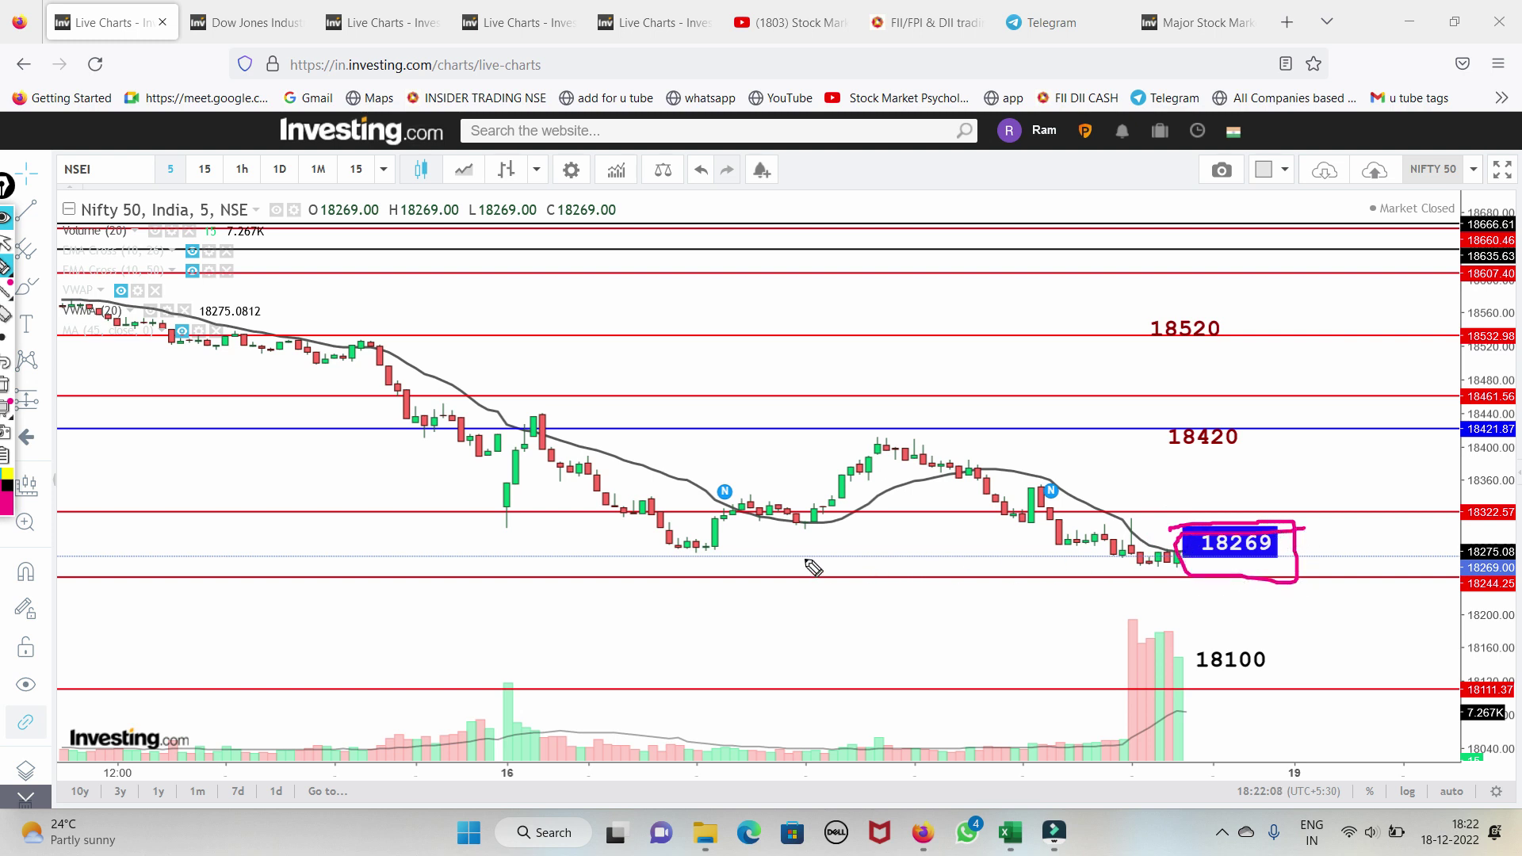
Trace sections of the 18322.57 level on the Nifty 50 chart and erase all marks
{"action": "left_click_drag", "start_coordinate": [702, 511], "coordinate": [793, 512]}
{"action": "left_click_drag", "start_coordinate": [975, 513], "coordinate": [1263, 520]}
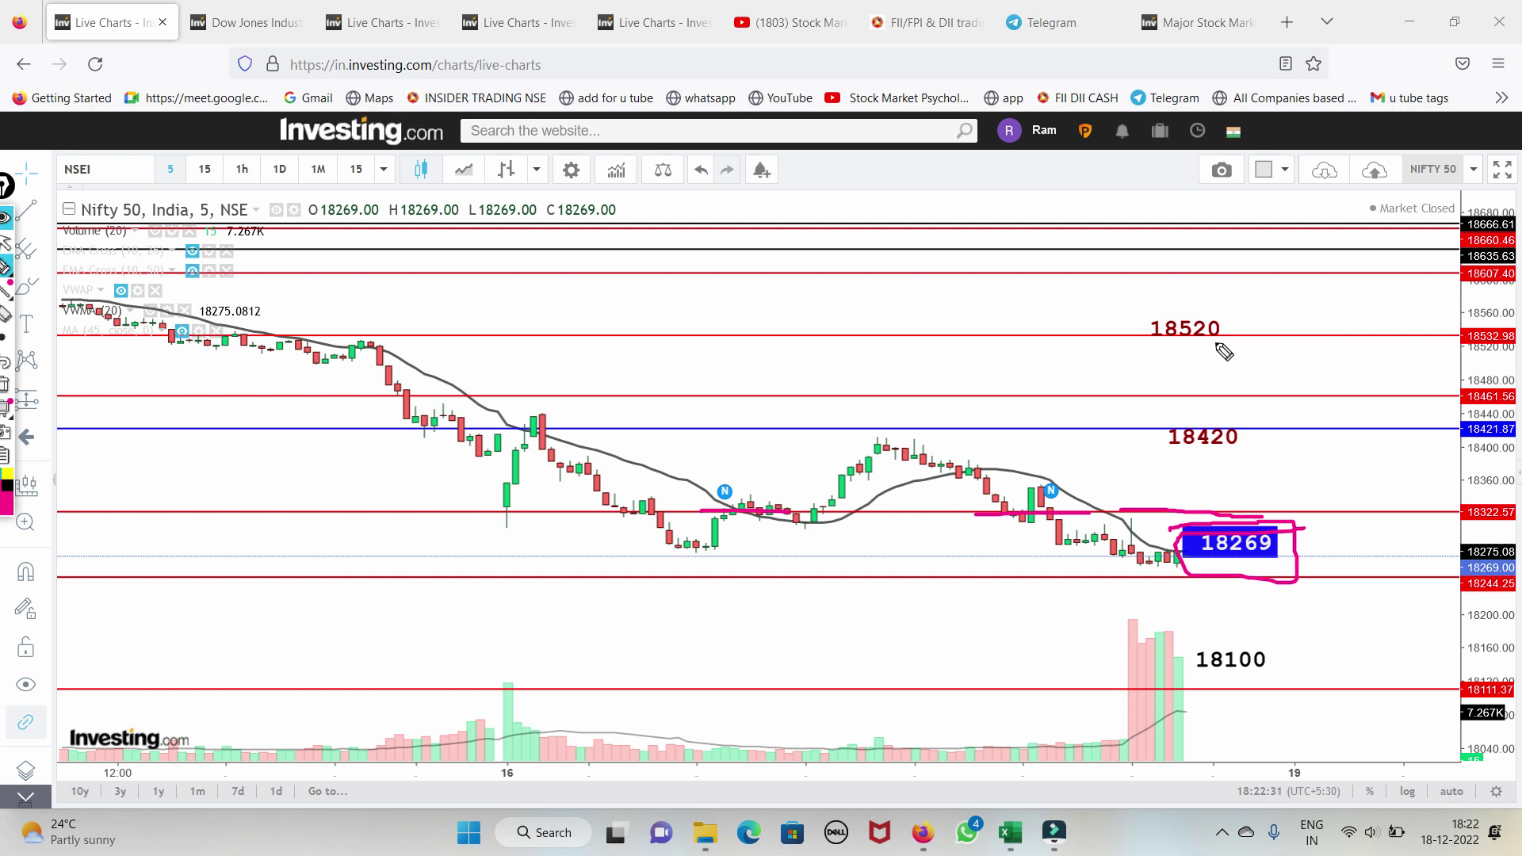
{"action": "left_click", "coordinate": [5, 408]}
Sketch a rising path past the 18322.57 level, underline 18420 and 18520, circle 18269, and underline the 18244.25 support
{"action": "mouse_move", "coordinate": [984, 508]}
{"action": "left_mouse_down"}
{"action": "mouse_move", "coordinate": [1118, 524]}
{"action": "mouse_move", "coordinate": [1341, 516]}
{"action": "mouse_move", "coordinate": [1429, 479]}
{"action": "left_mouse_up"}
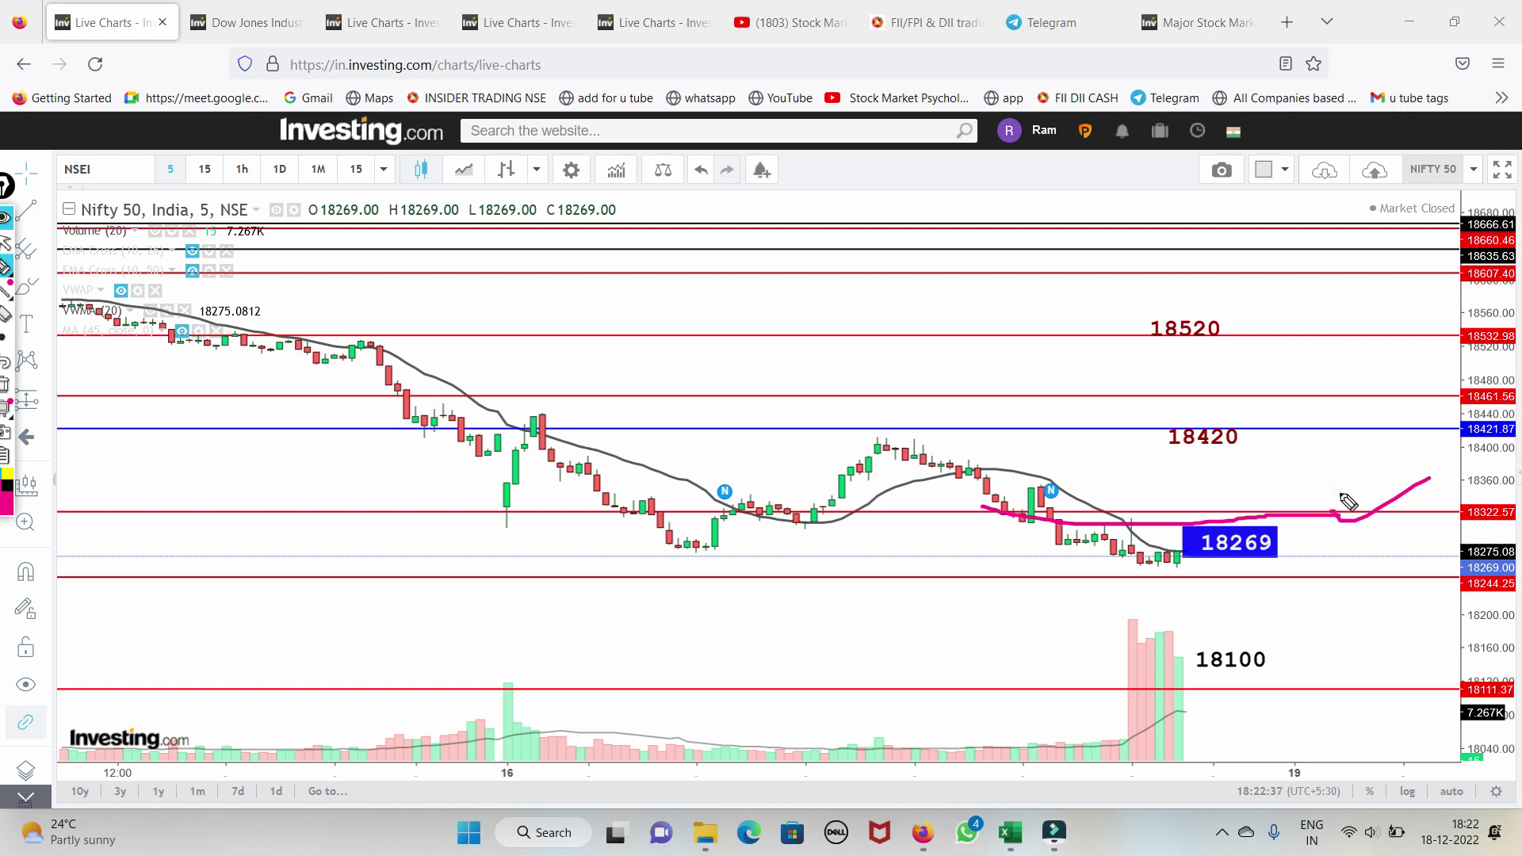
{"action": "left_click_drag", "start_coordinate": [1138, 464], "coordinate": [1260, 450]}
{"action": "left_click_drag", "start_coordinate": [1124, 369], "coordinate": [1207, 375]}
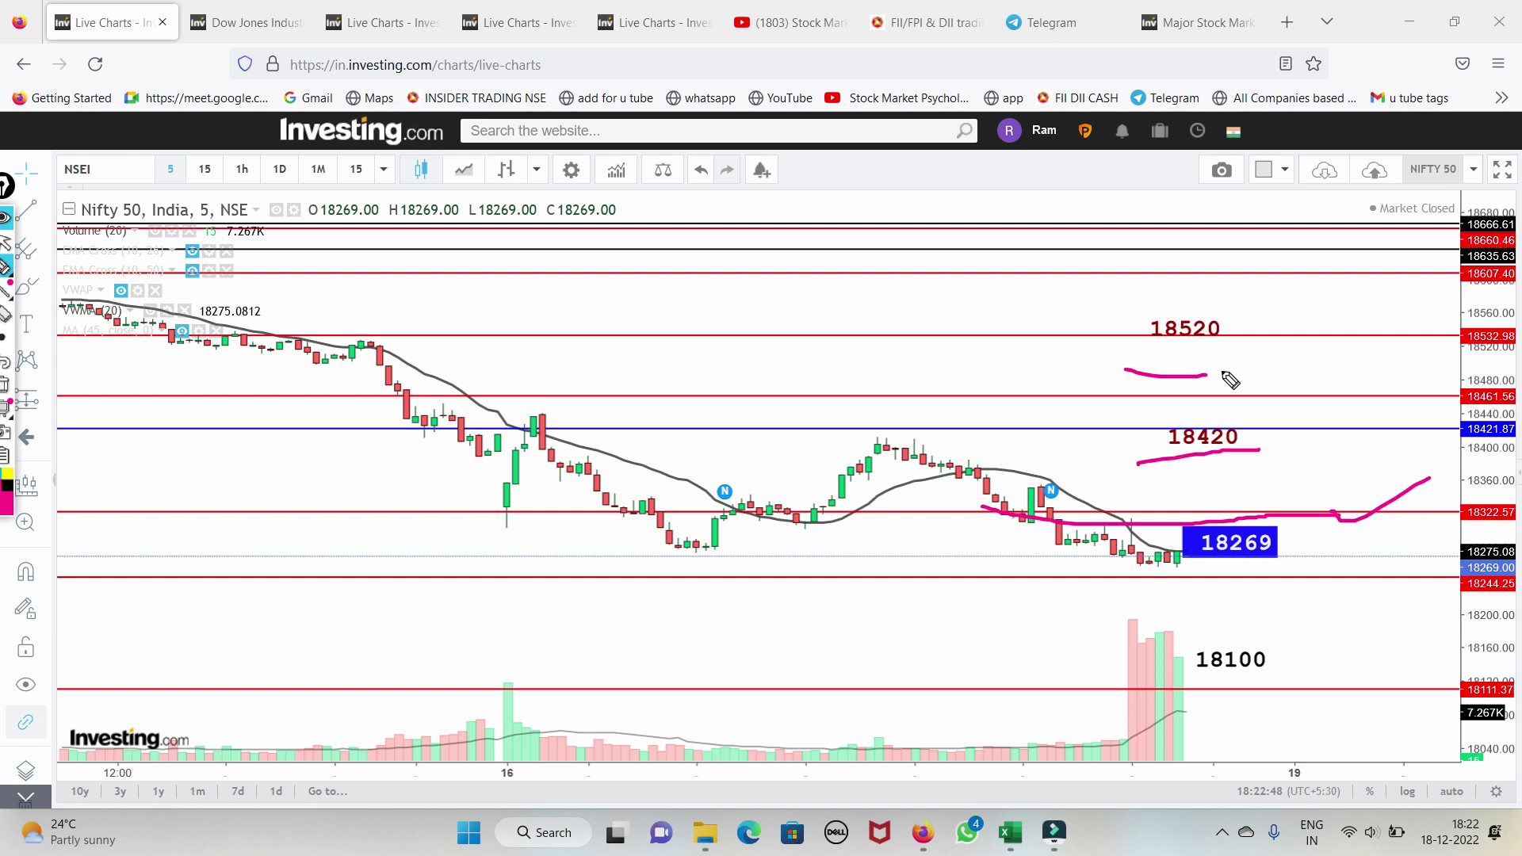
{"action": "mouse_move", "coordinate": [1316, 542]}
{"action": "left_mouse_down"}
{"action": "mouse_move", "coordinate": [1268, 530]}
{"action": "mouse_move", "coordinate": [1181, 556]}
{"action": "mouse_move", "coordinate": [1335, 568]}
{"action": "mouse_move", "coordinate": [1300, 526]}
{"action": "left_mouse_up"}
{"action": "left_click_drag", "start_coordinate": [1170, 583], "coordinate": [1319, 569]}
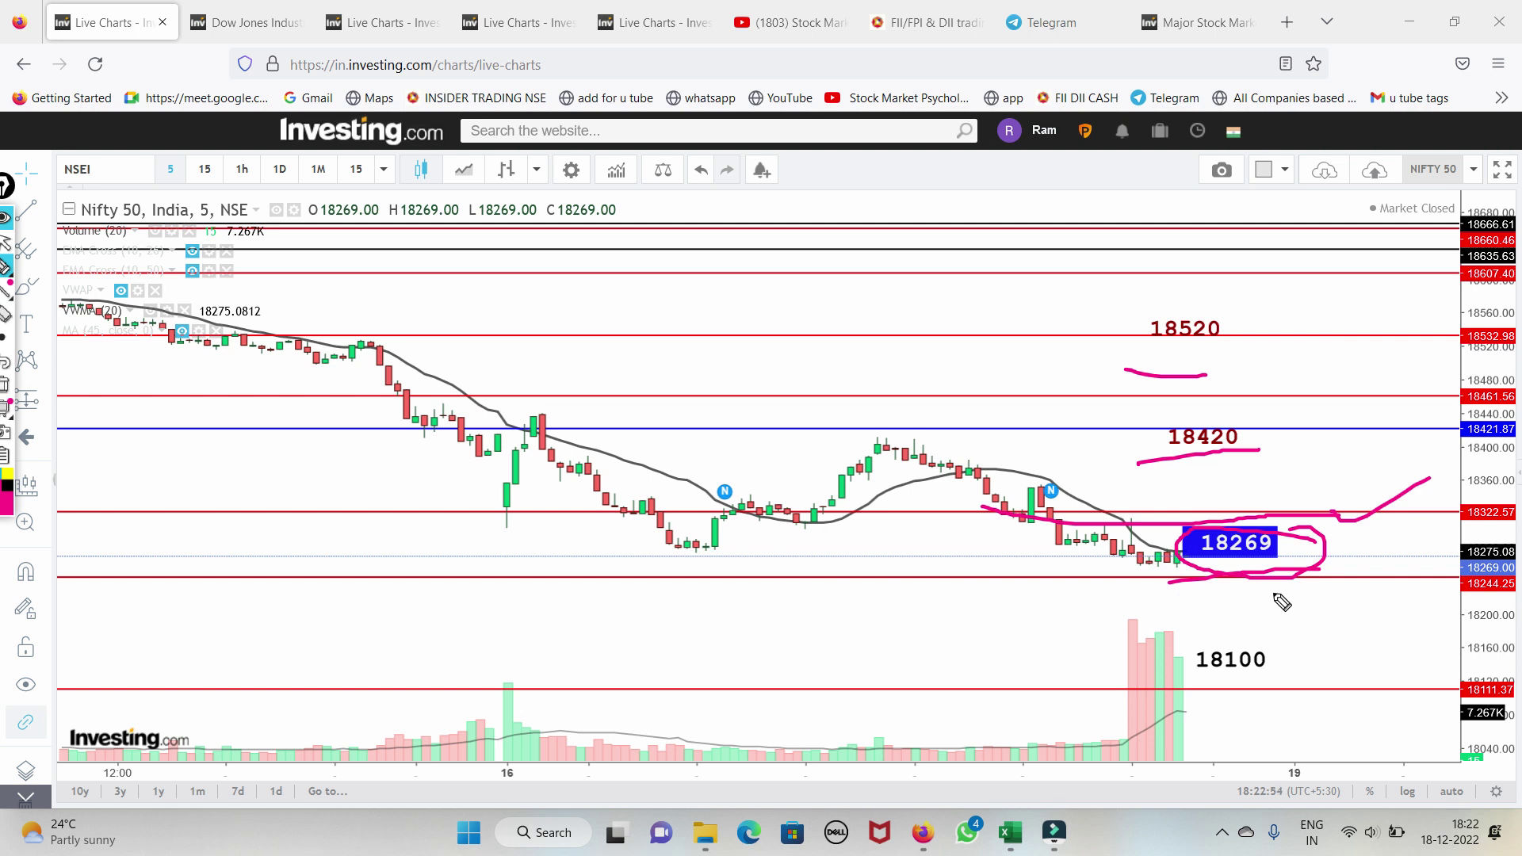
Compress the Nifty 50 chart's price scale to bring the 18000 level into view
{"action": "left_click", "coordinate": [5, 242]}
{"action": "left_click_drag", "start_coordinate": [1508, 478], "coordinate": [1502, 539]}
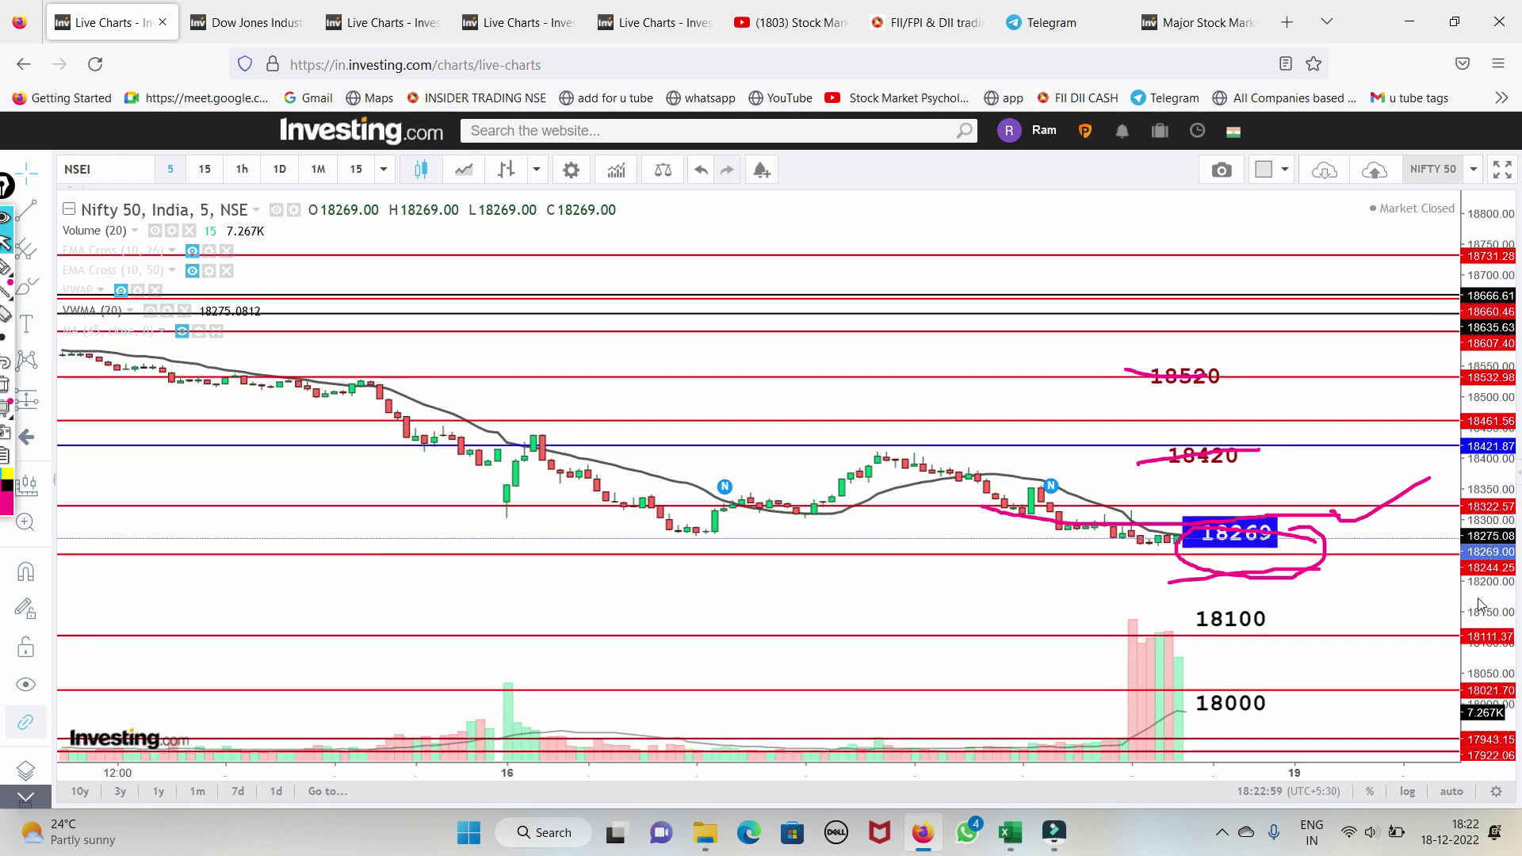
Show the weekly Nifty 50 chart with the Fibonacci levels and erase all pen marks from the screen
{"action": "left_click", "coordinate": [379, 24]}
{"action": "left_click", "coordinate": [242, 24]}
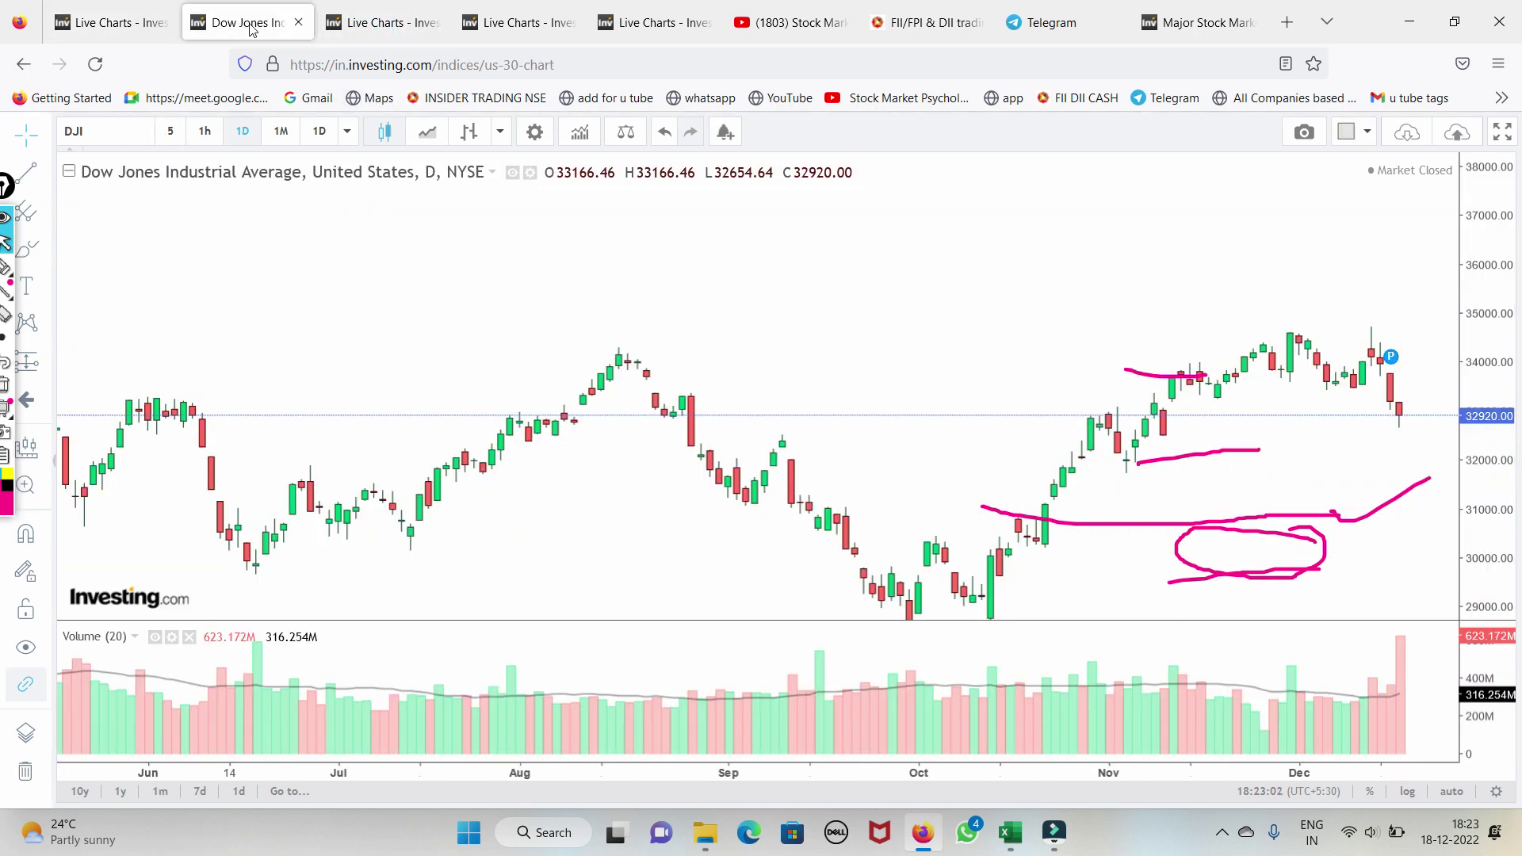
{"action": "left_click", "coordinate": [526, 25]}
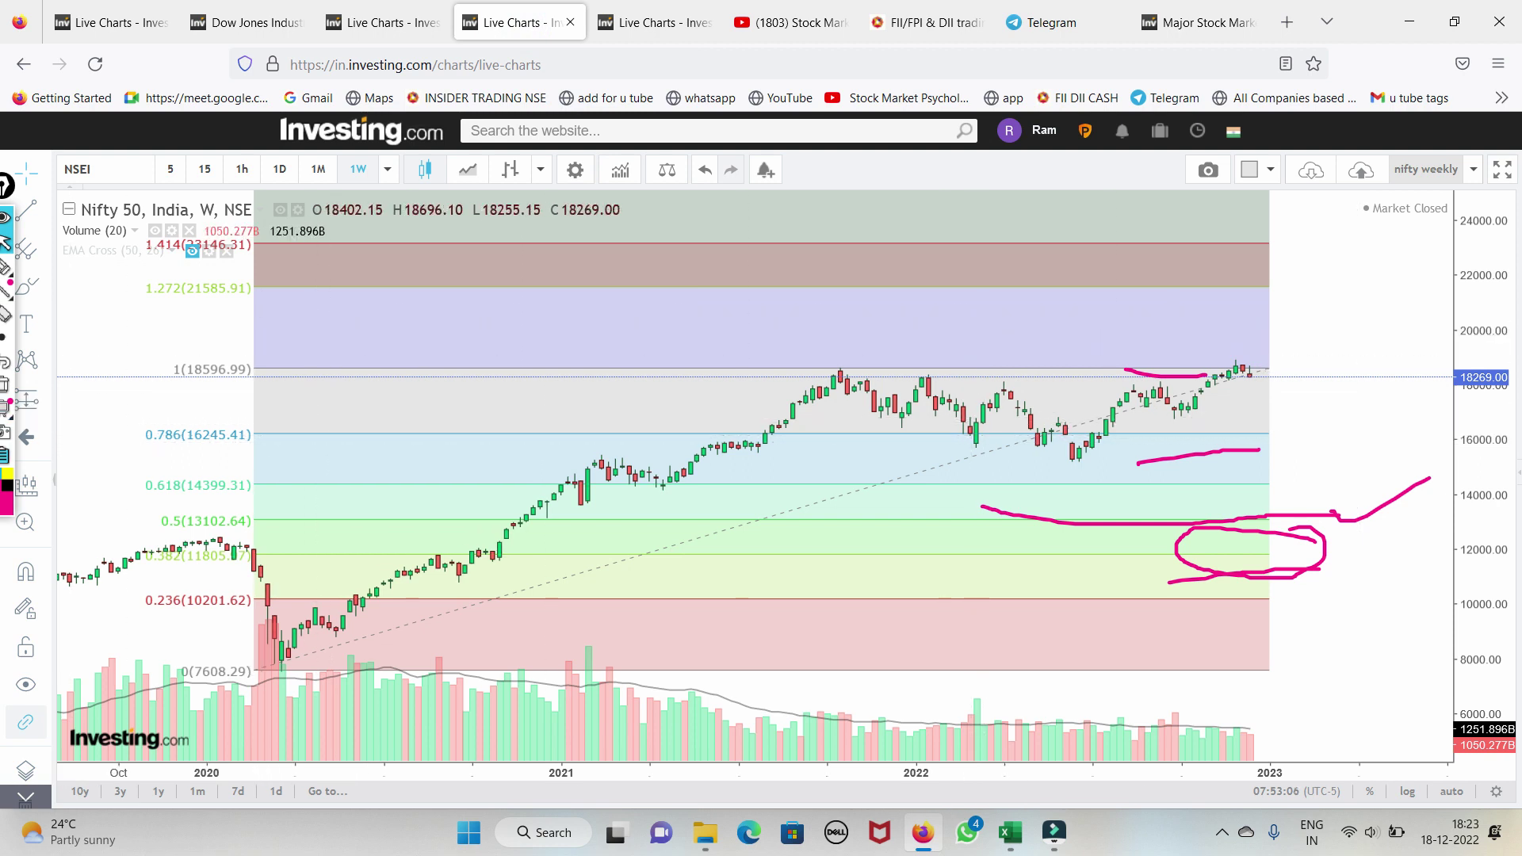
{"action": "right_click", "coordinate": [7, 366]}
{"action": "left_click", "coordinate": [4, 384]}
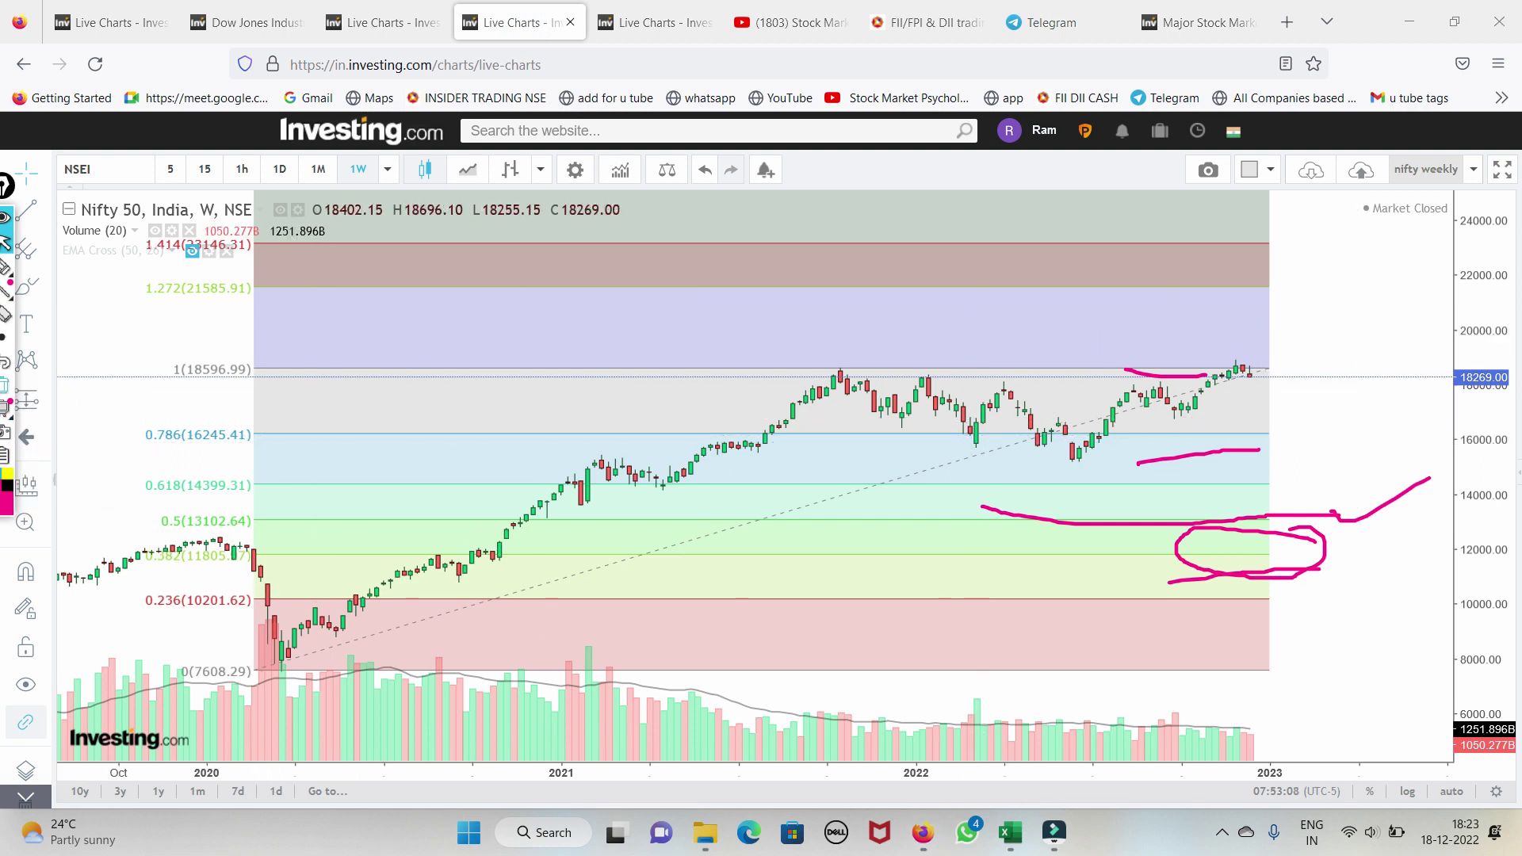
Enlarge the most recent weekly Nifty 50 candles around the 18269 price and activate the annotation pen
{"action": "scroll", "coordinate": [1481, 352], "scroll_direction": "up", "scroll_amount": 3}
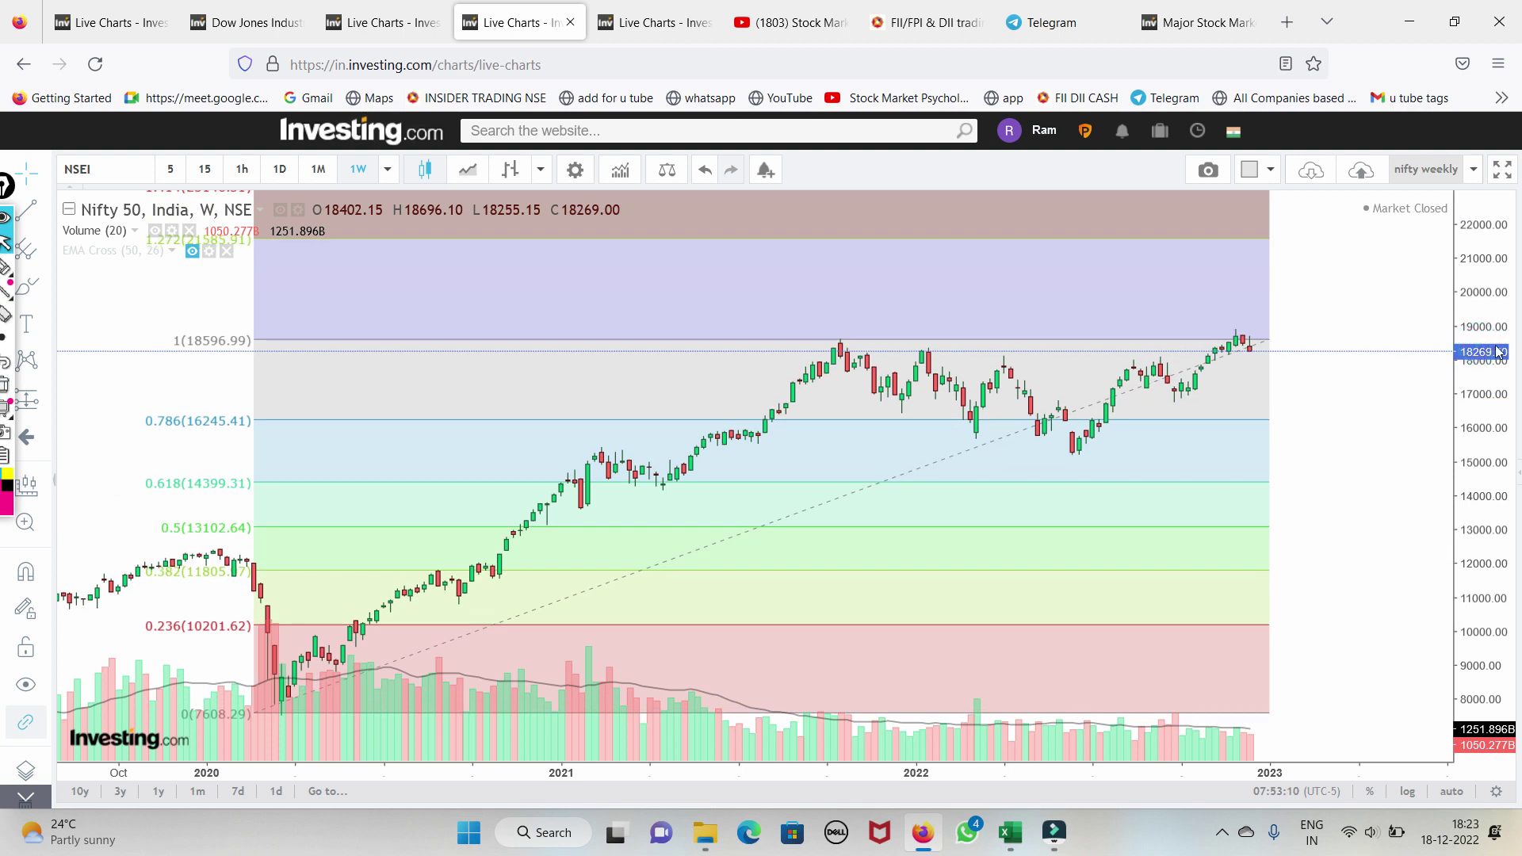
{"action": "scroll", "coordinate": [1125, 452], "scroll_direction": "up", "scroll_amount": 5}
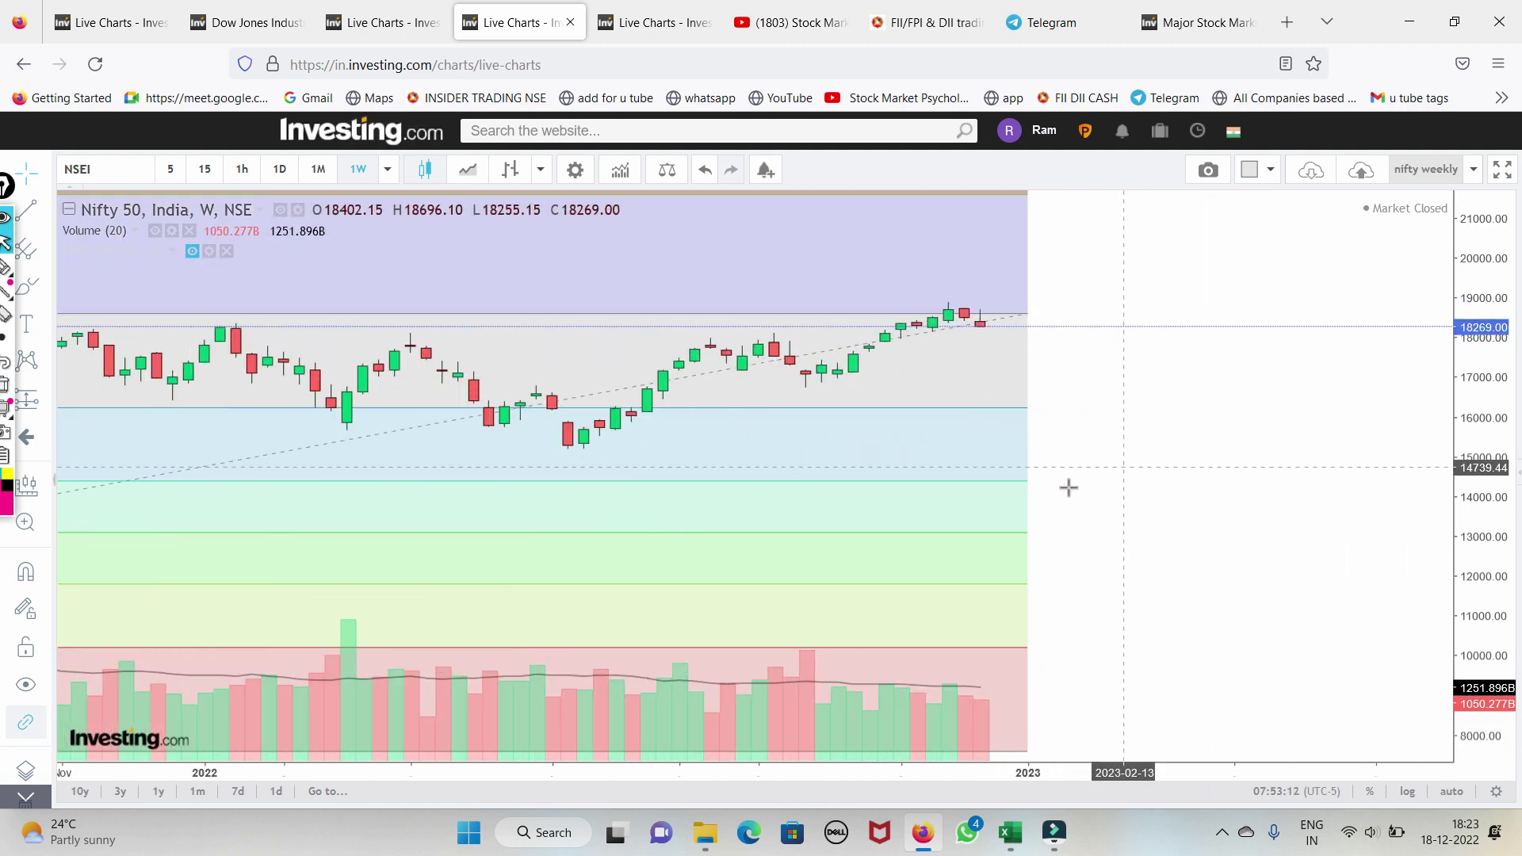
{"action": "left_click_drag", "start_coordinate": [811, 490], "coordinate": [1184, 520]}
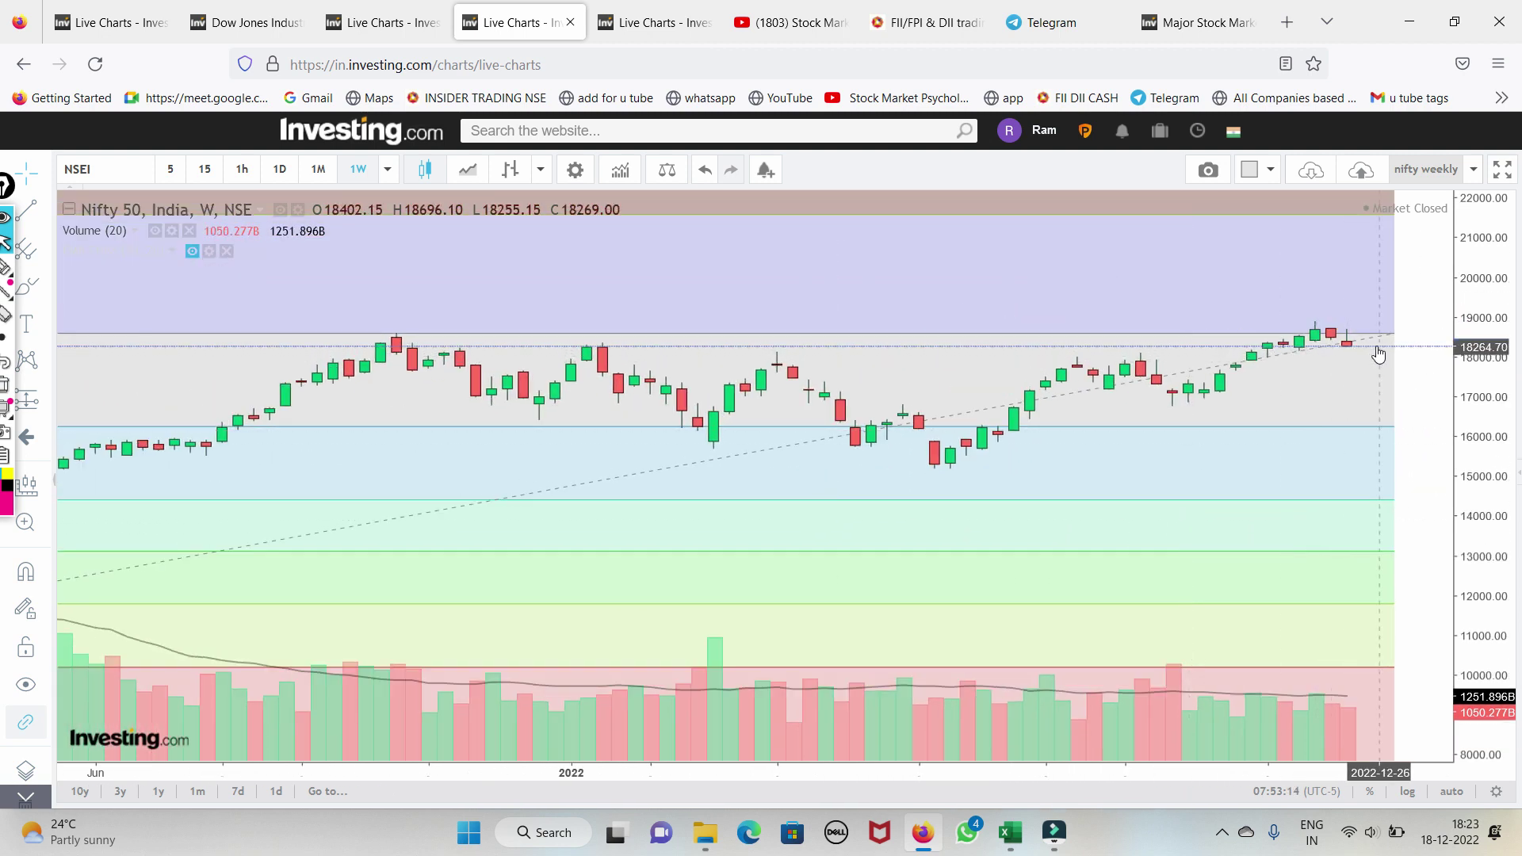
{"action": "left_click", "coordinate": [6, 266]}
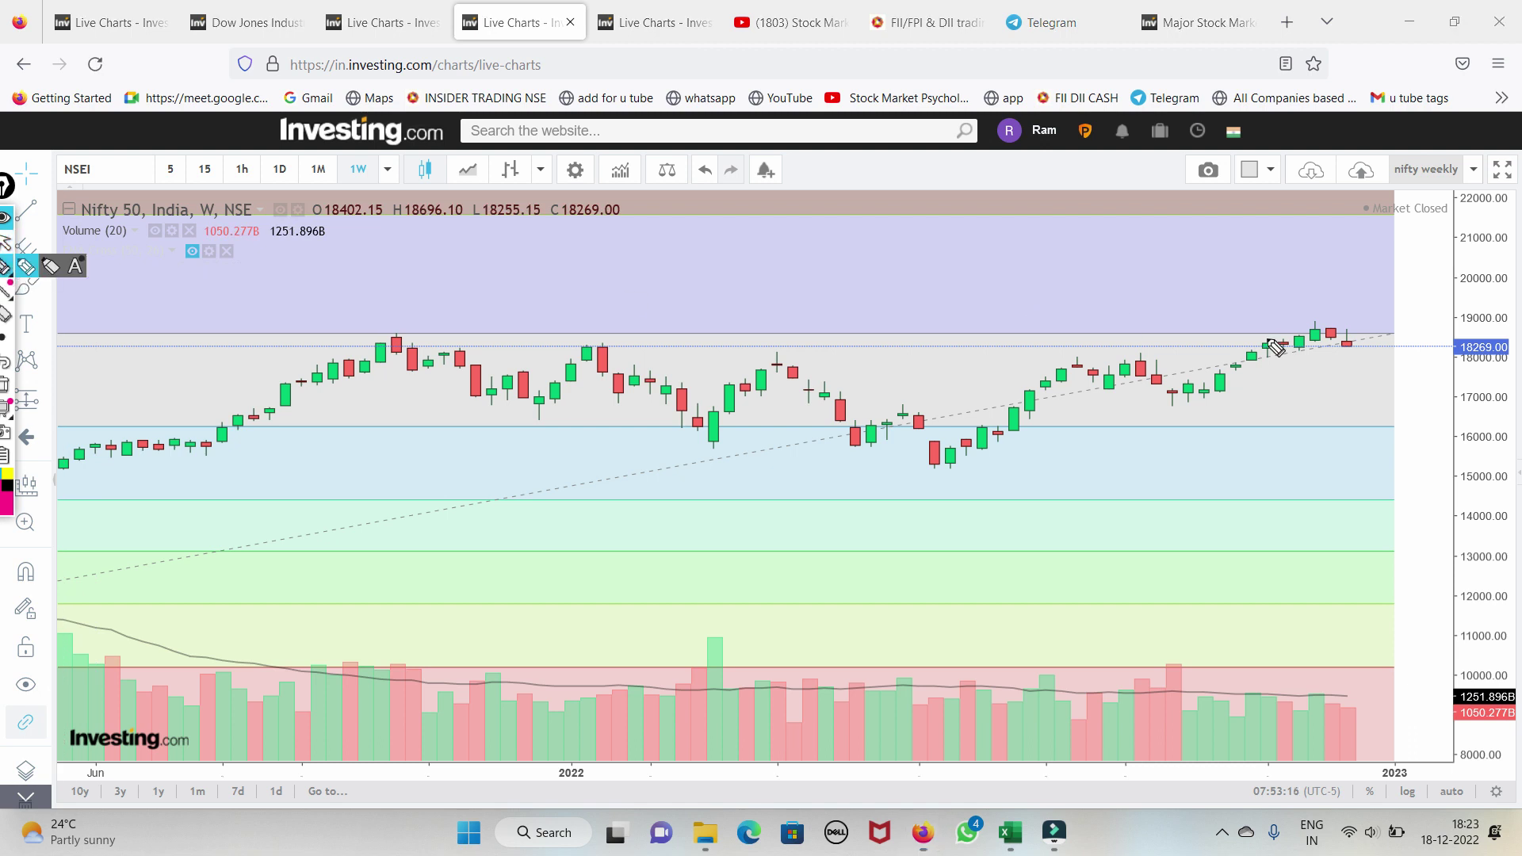